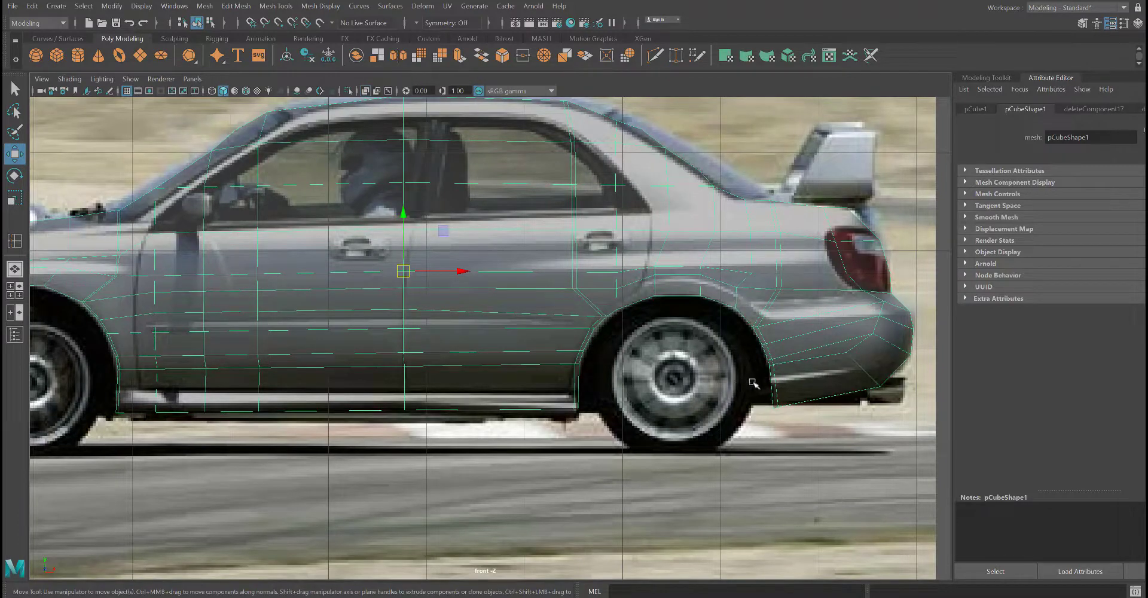
Step: Delete the body mesh faces between the front bumper and the front wheel arch
key("space")
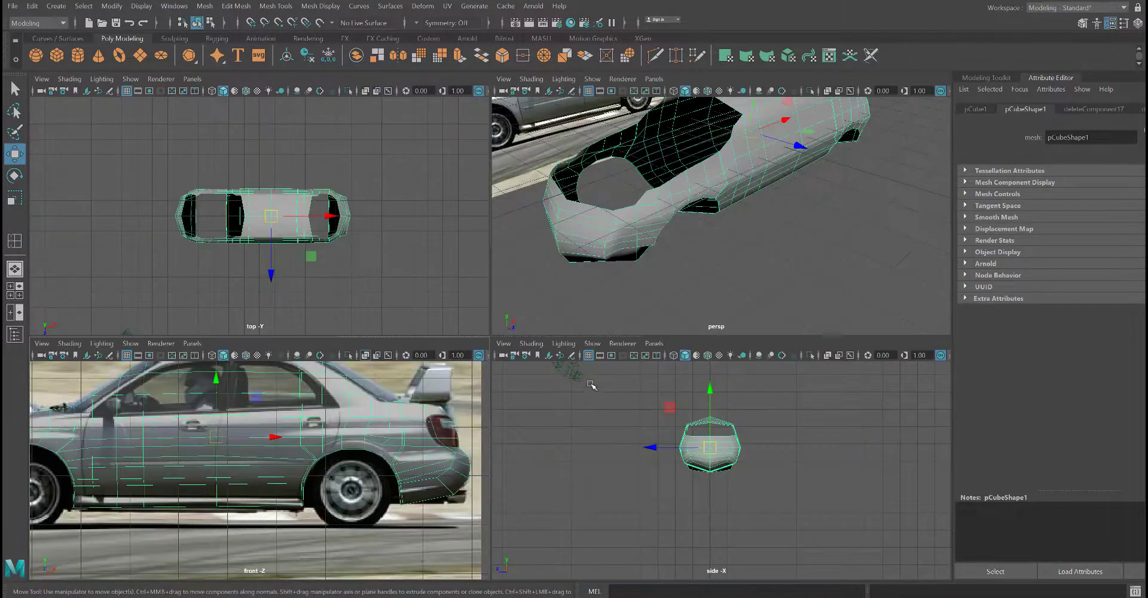
left_click_drag(752, 231, 704, 236, "alt")
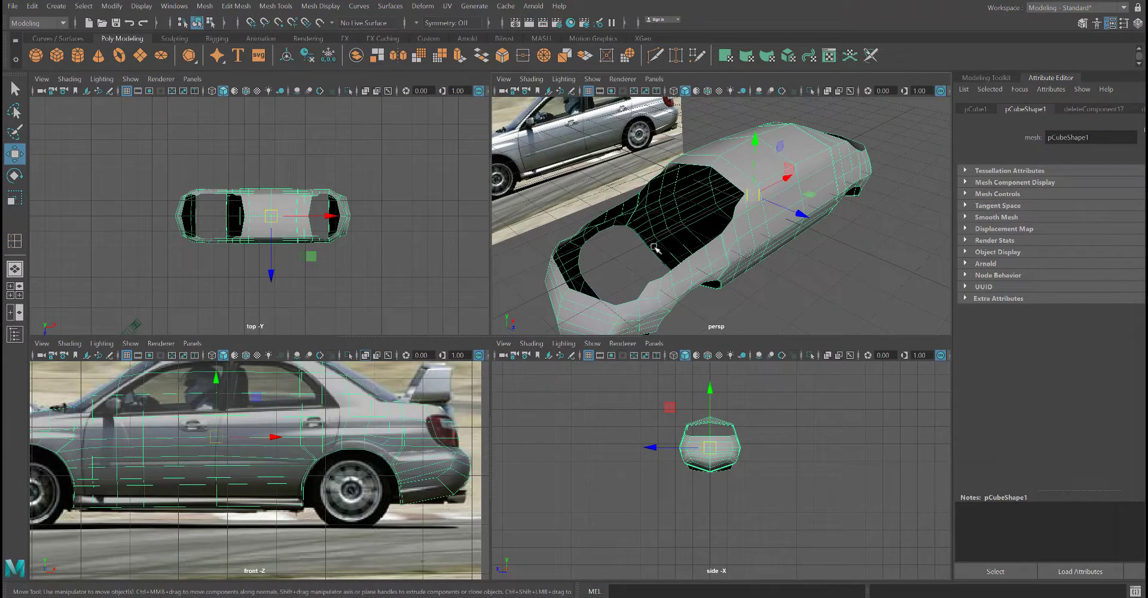
key("space")
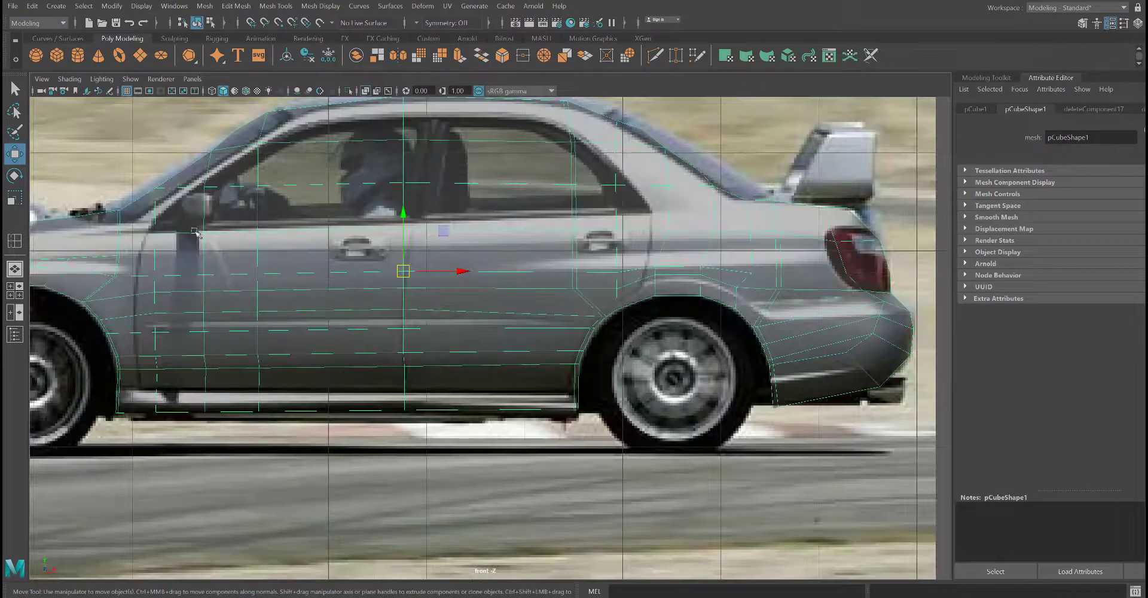
scroll(249, 282, "down", 2)
scroll(475, 216, "up", 2)
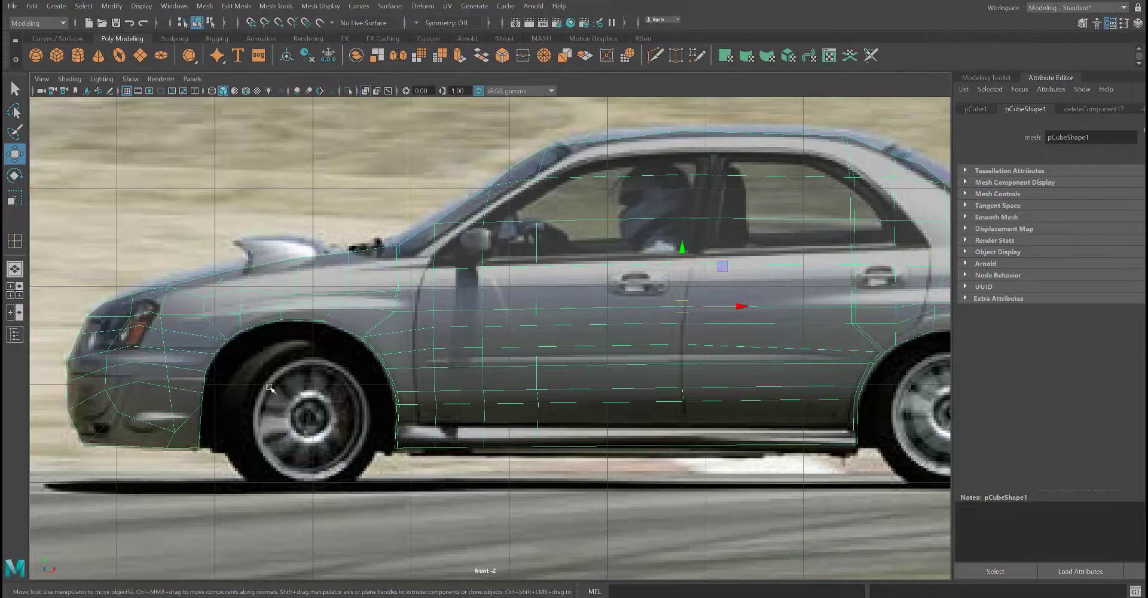
scroll(272, 388, "up", 6)
scroll(392, 443, "up", 2)
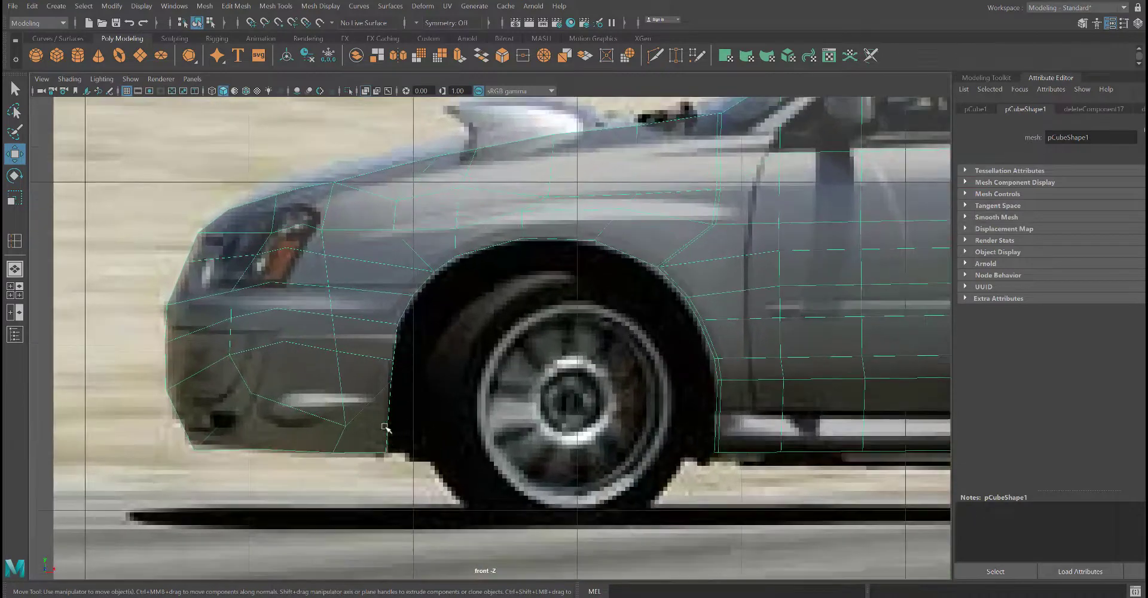
right_click(336, 280)
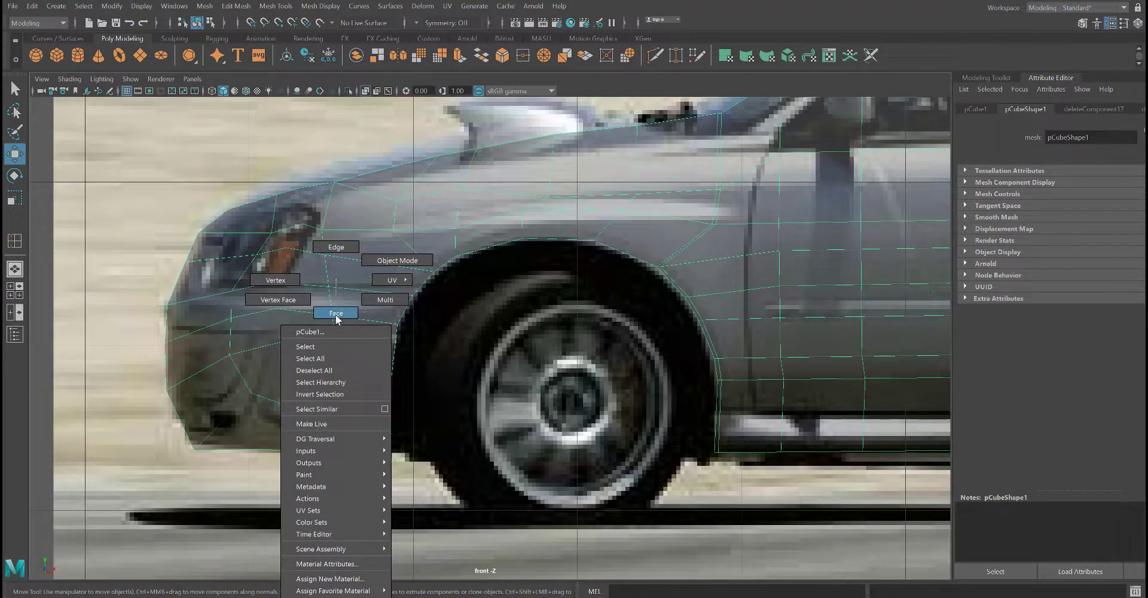
left_click(336, 313)
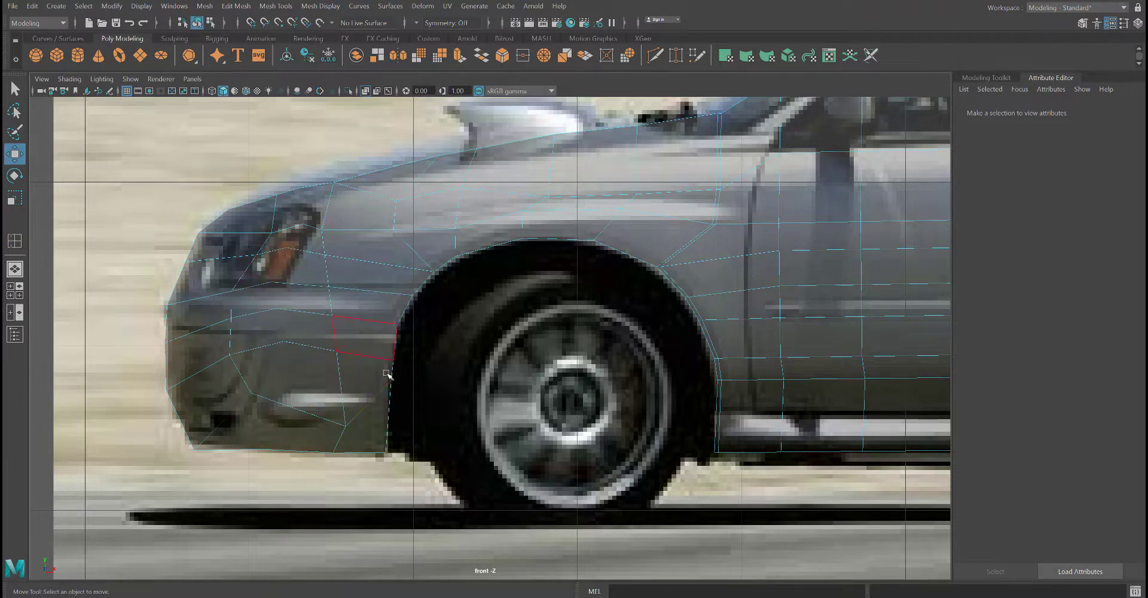
left_click_drag(462, 472, 292, 277)
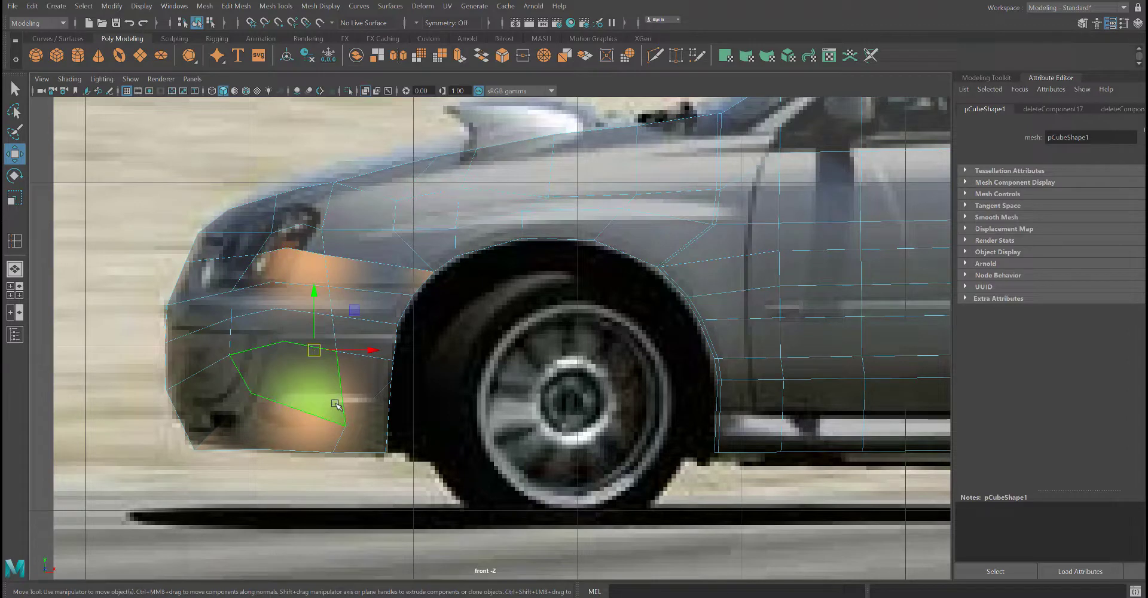
key("Delete")
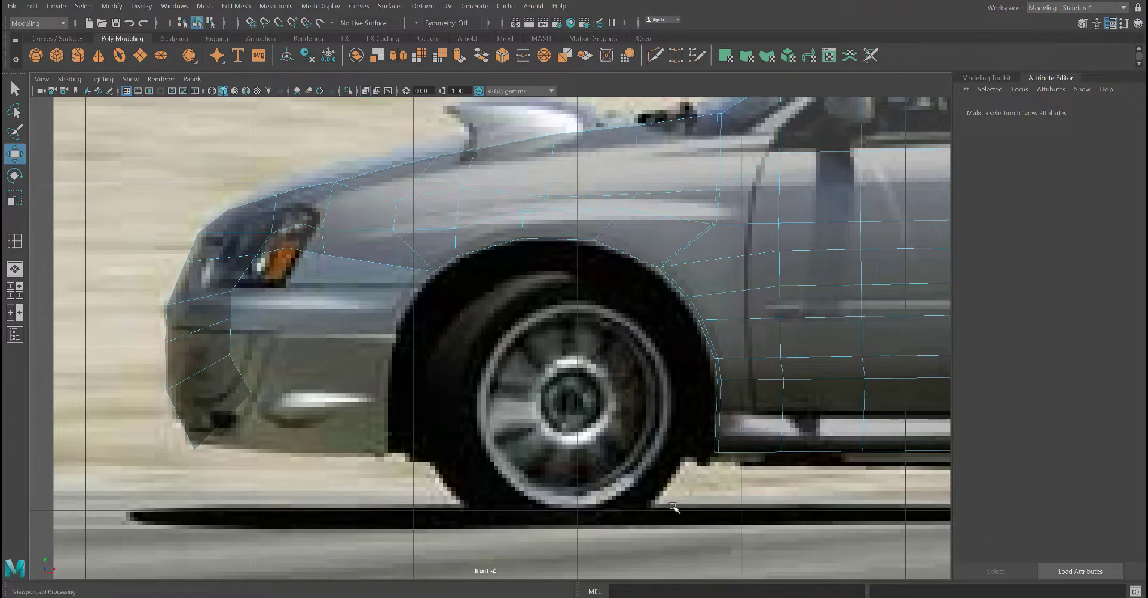
Step: Undo the deletion of the front bumper faces
left_click_drag(684, 531, 452, 319)
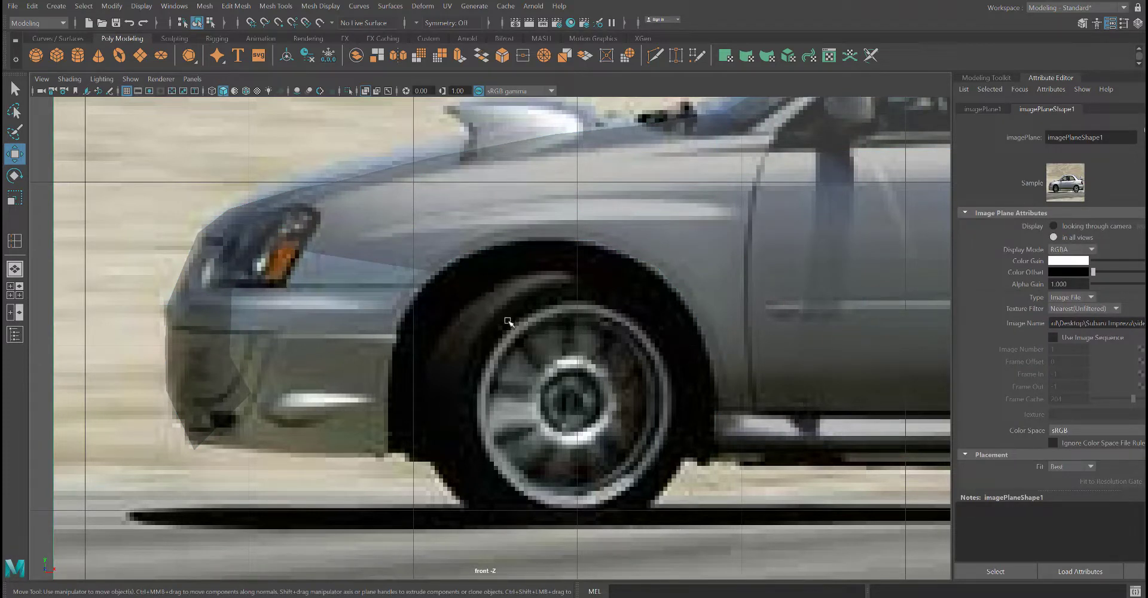
key("ctrl+z")
key("ctrl+z")
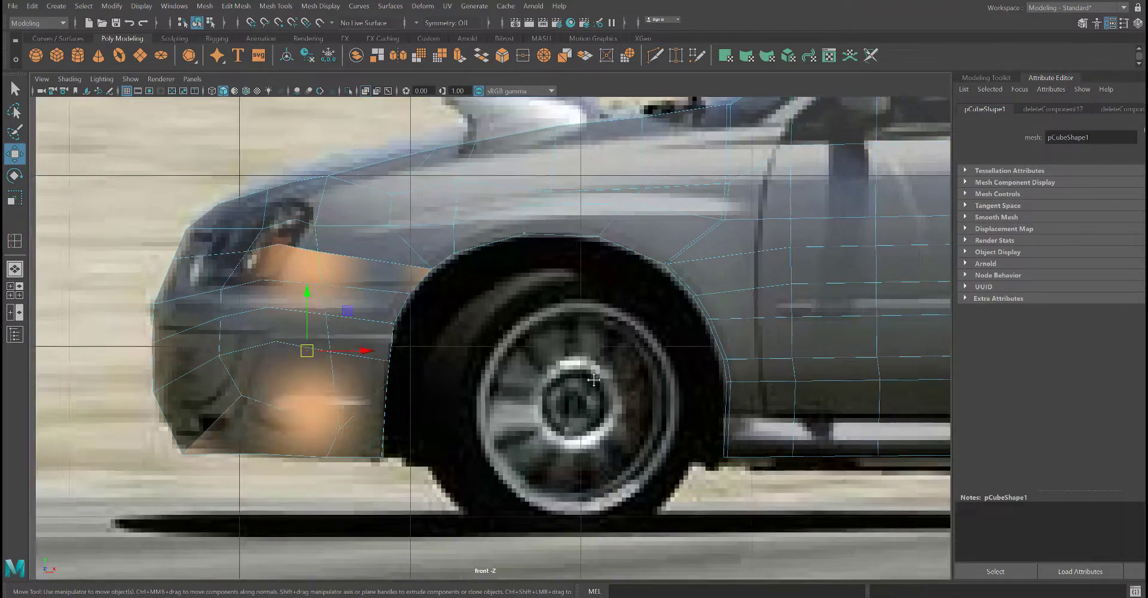
Step: Apply Fill Hole to the selected front bumper faces to close the opening beneath the front of the car body
middle_click_drag(505, 126, 383, 257, "alt")
scroll(419, 189, "down", 10)
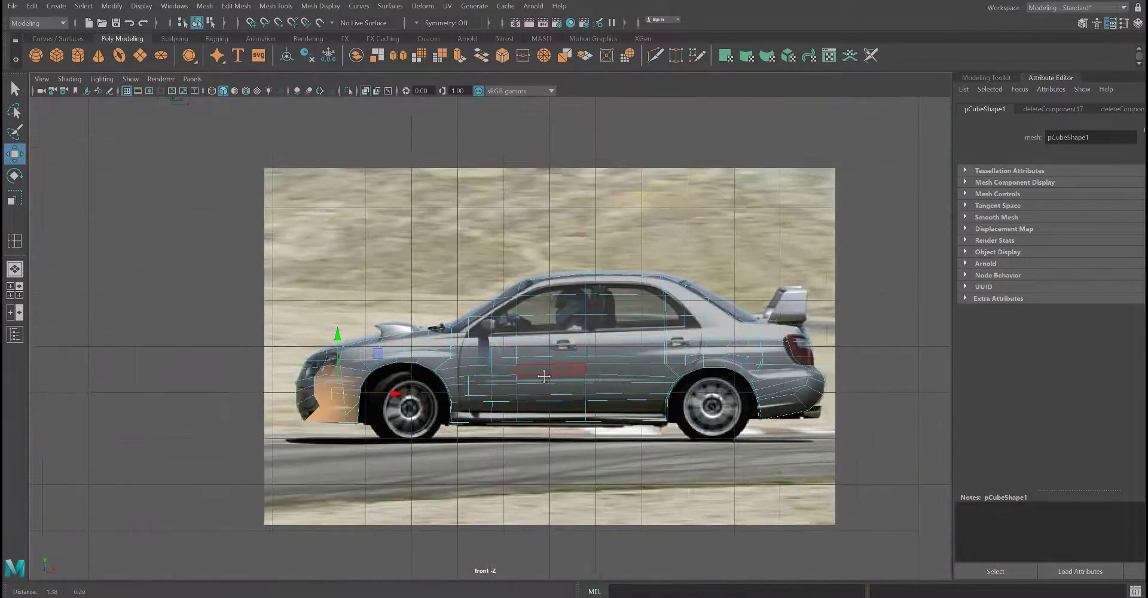
scroll(508, 368, "up", 3)
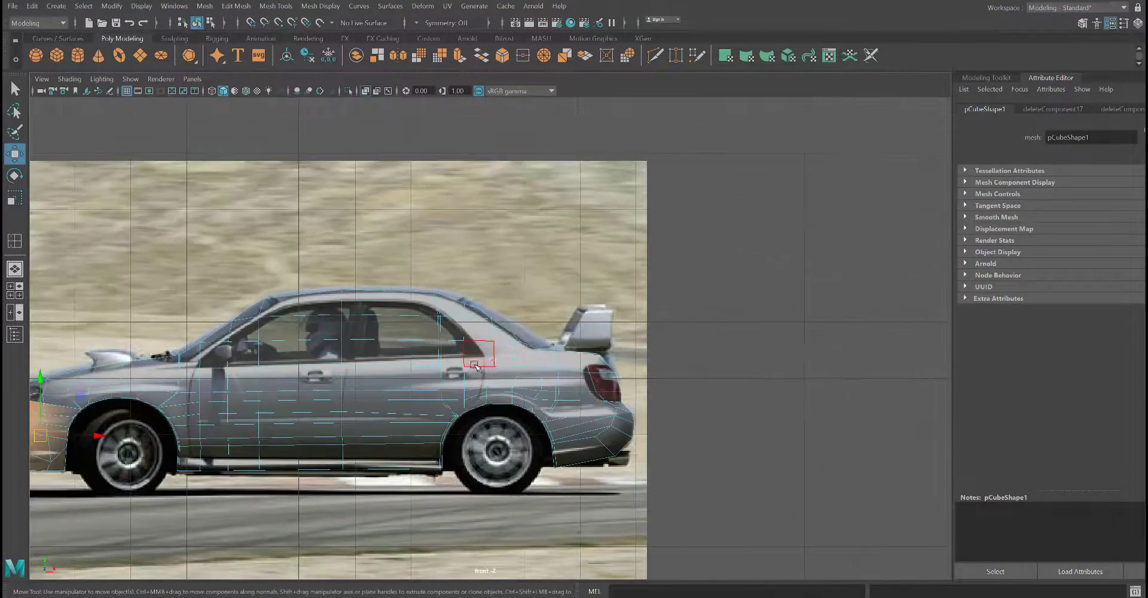
scroll(487, 357, "up", 3)
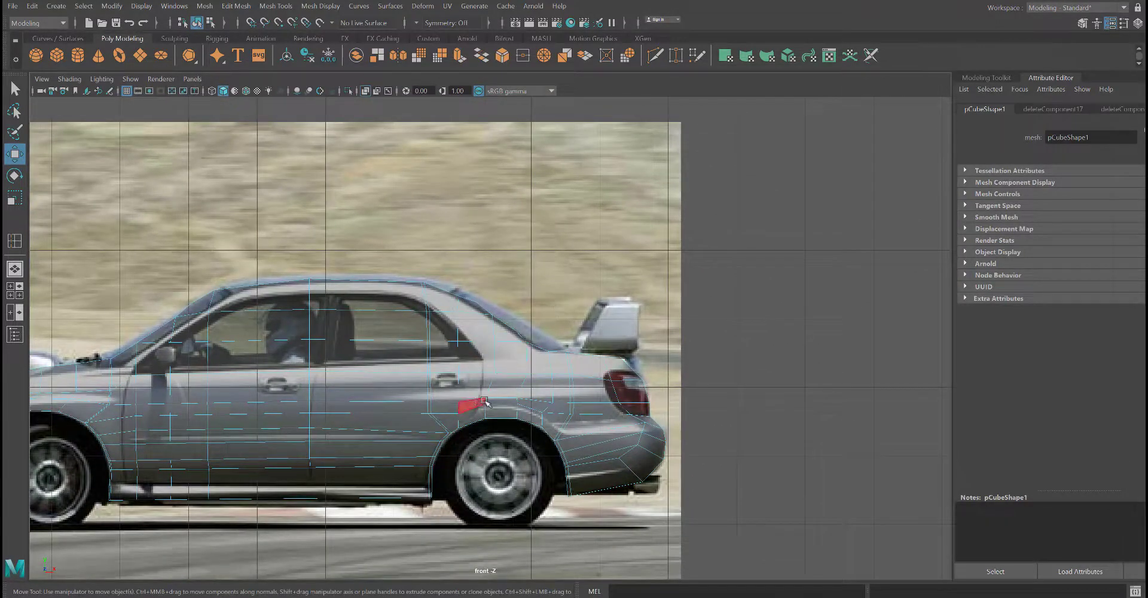
scroll(478, 340, "up", 2)
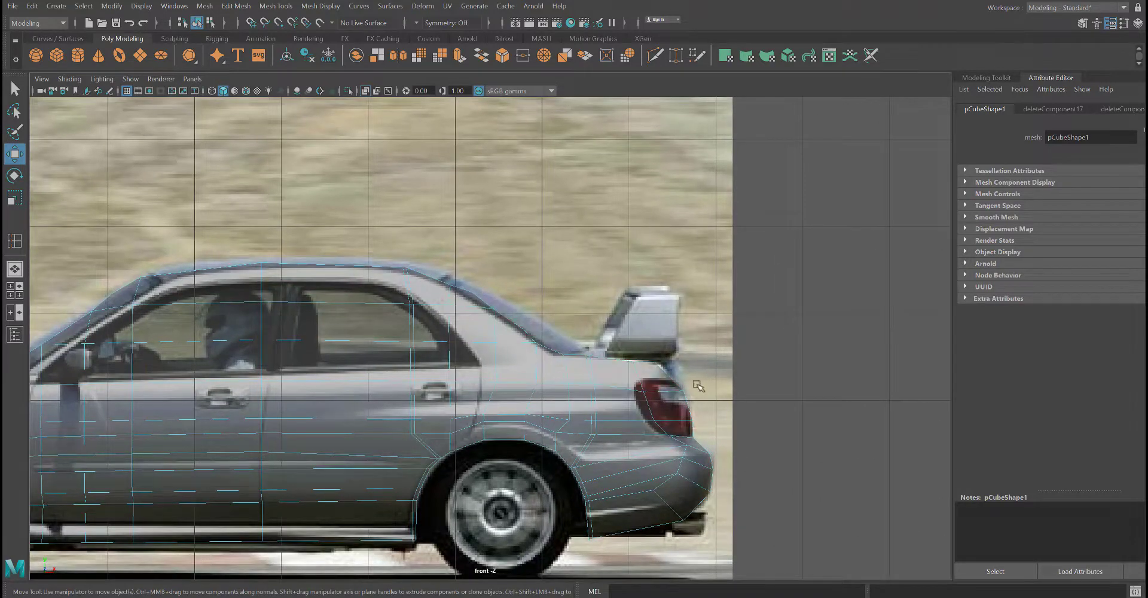
middle_click_drag(471, 311, 695, 389, "alt")
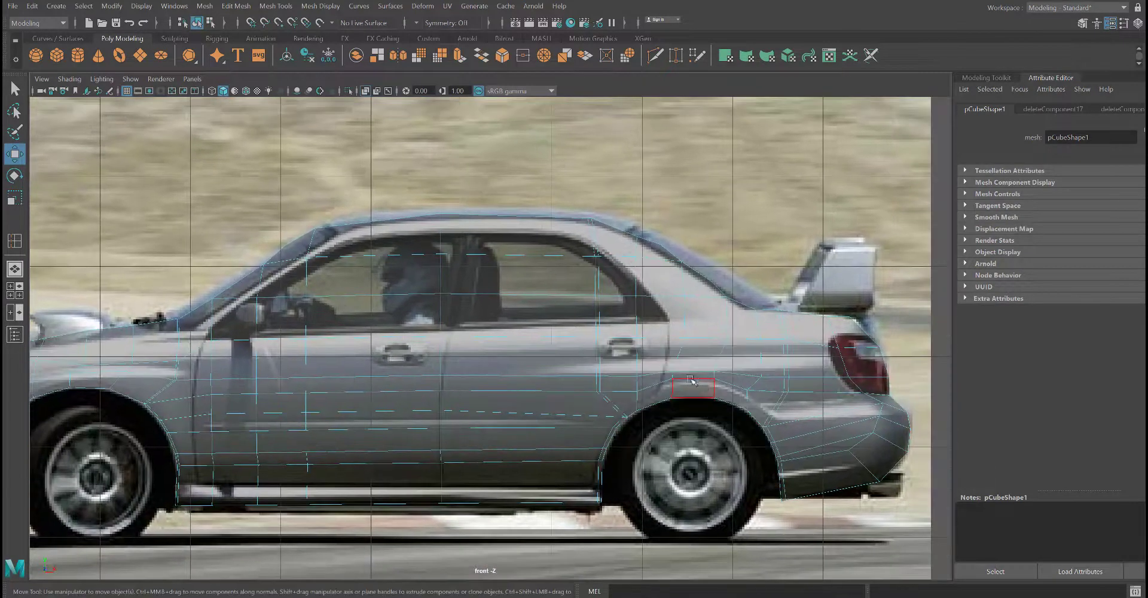
key("space")
left_click_drag(786, 303, 781, 269, "alt")
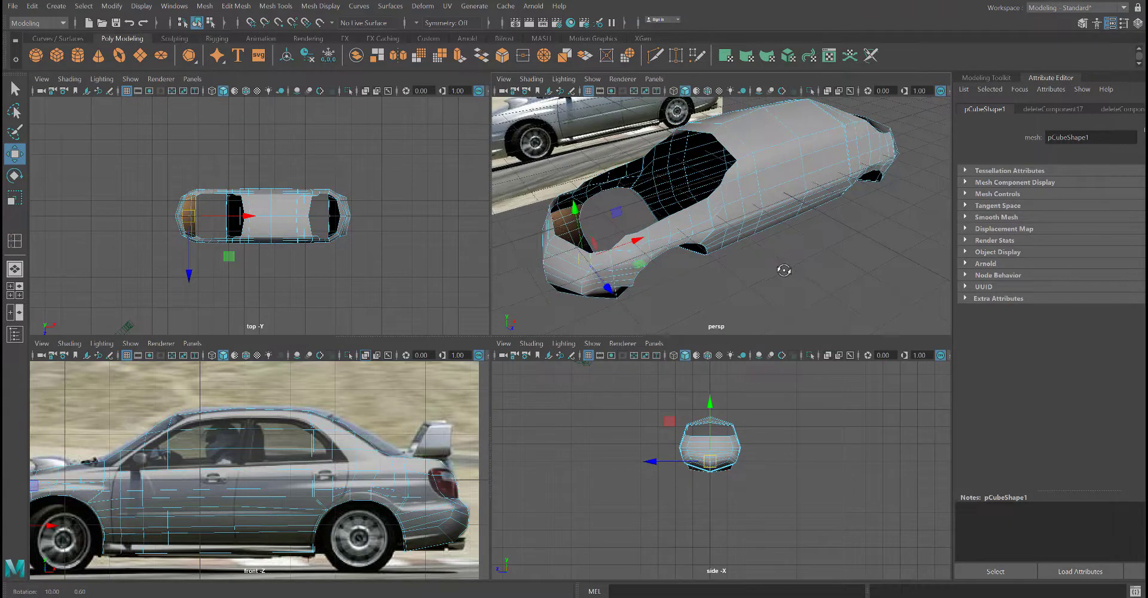
scroll(781, 269, "up", 3)
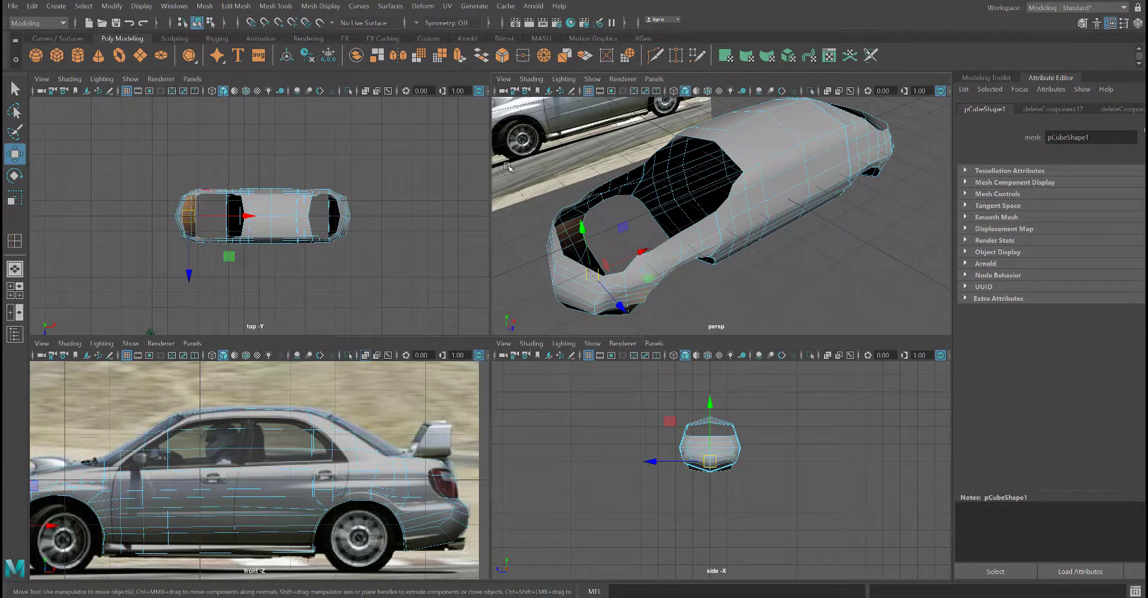
left_click(241, 7)
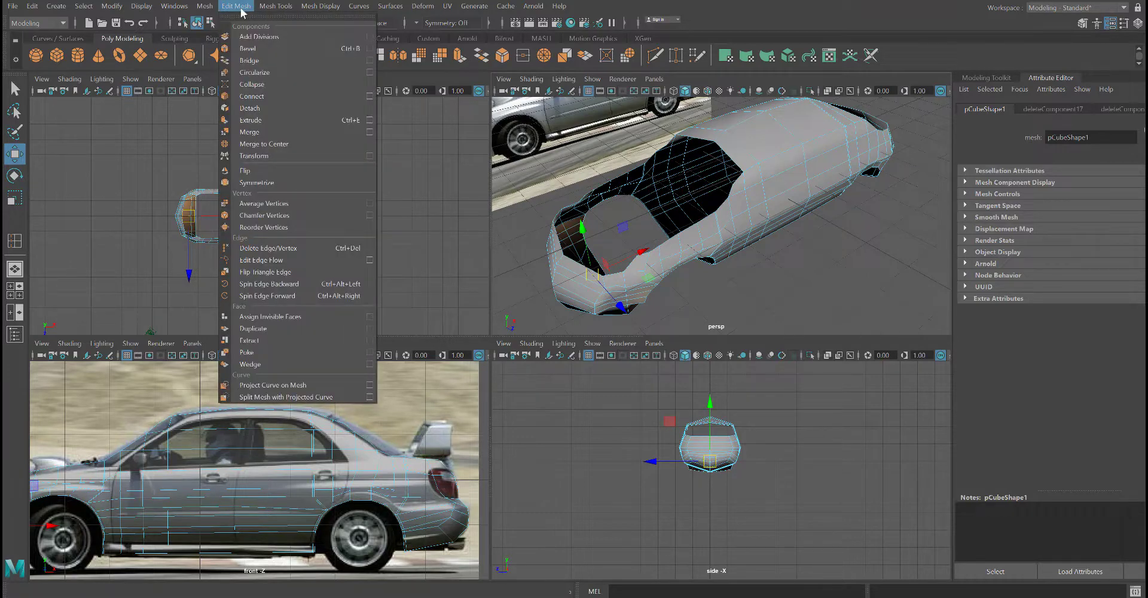
mouse_move(289, 7)
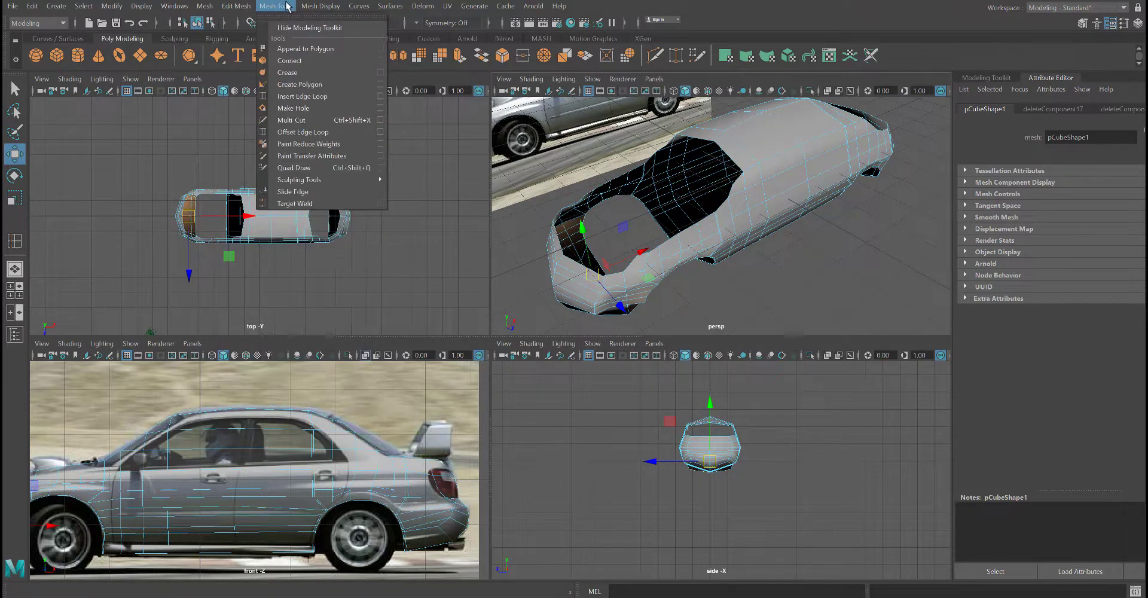
mouse_move(192, 7)
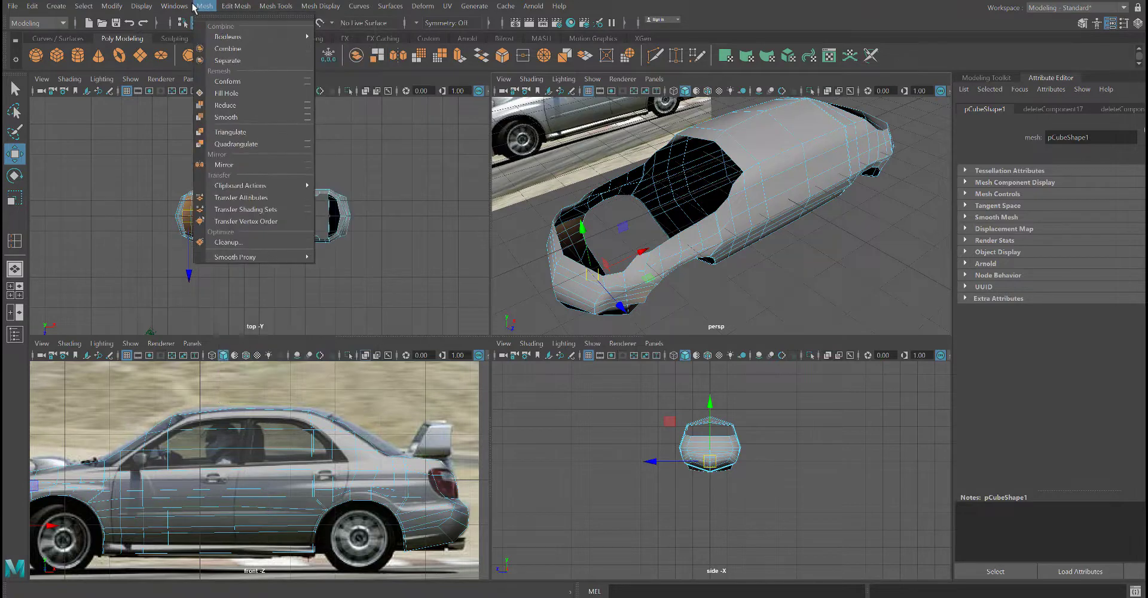
left_click(226, 93)
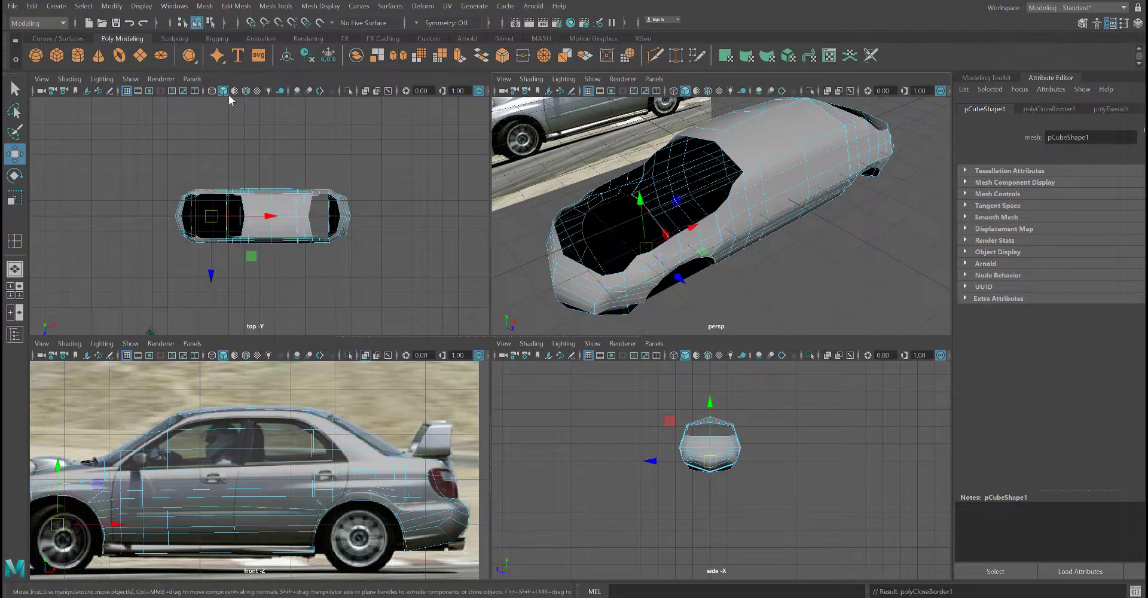
Step: Switch the car body to object mode and apply Fill Hole to close all its remaining openings
left_click(730, 294)
left_click_drag(731, 281, 729, 199, "alt")
right_click_drag(728, 200, 757, 169)
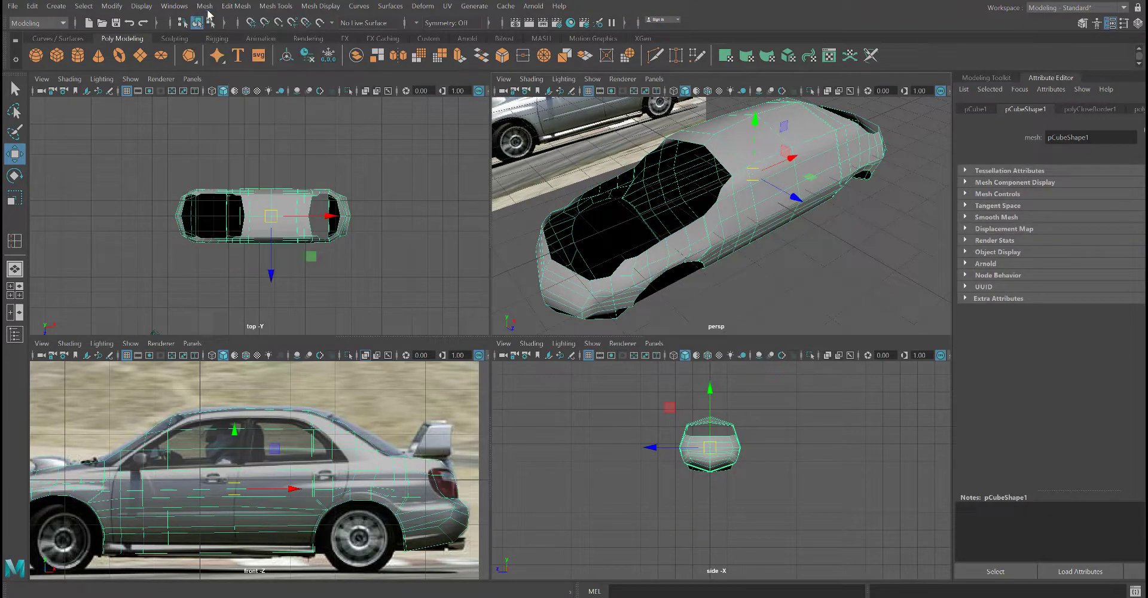
left_click(207, 7)
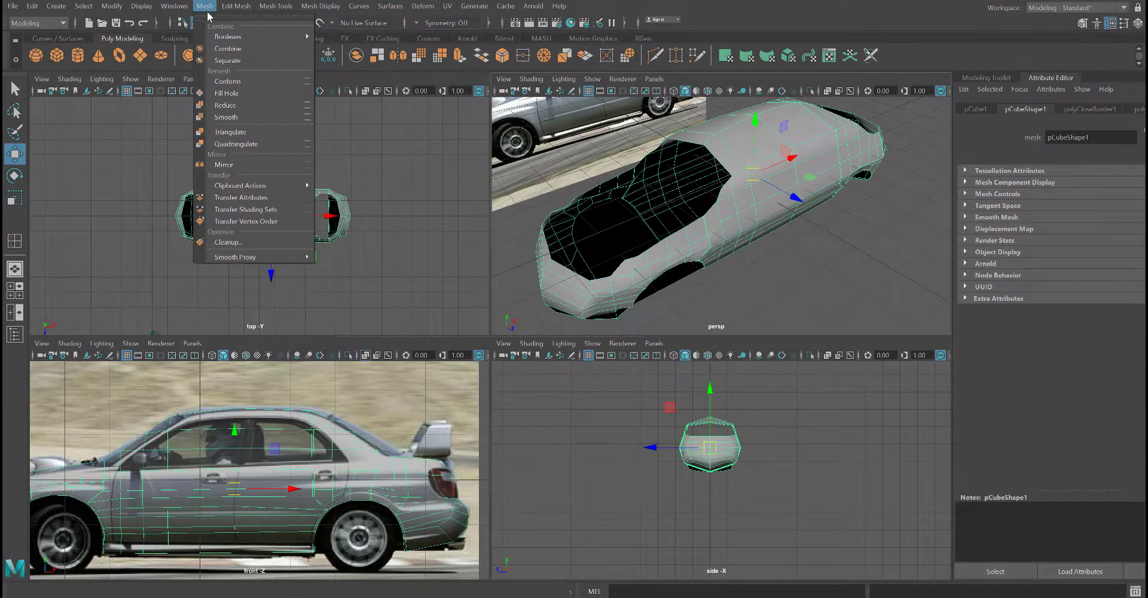
left_click(232, 93)
Step: Import the blue Subaru's front photo as an image plane in the side view
left_click(662, 230)
left_click_drag(759, 321, 722, 285, "alt")
scroll(716, 284, "up", 4)
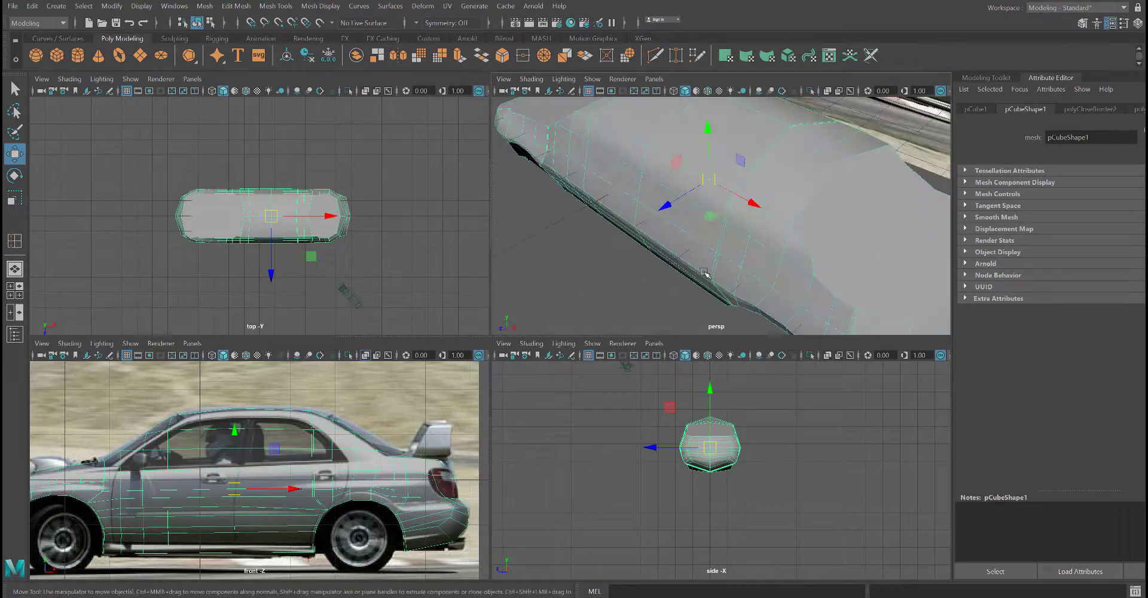
scroll(706, 272, "down", 6)
middle_click_drag(689, 256, 639, 277, "alt")
scroll(641, 274, "up", 3)
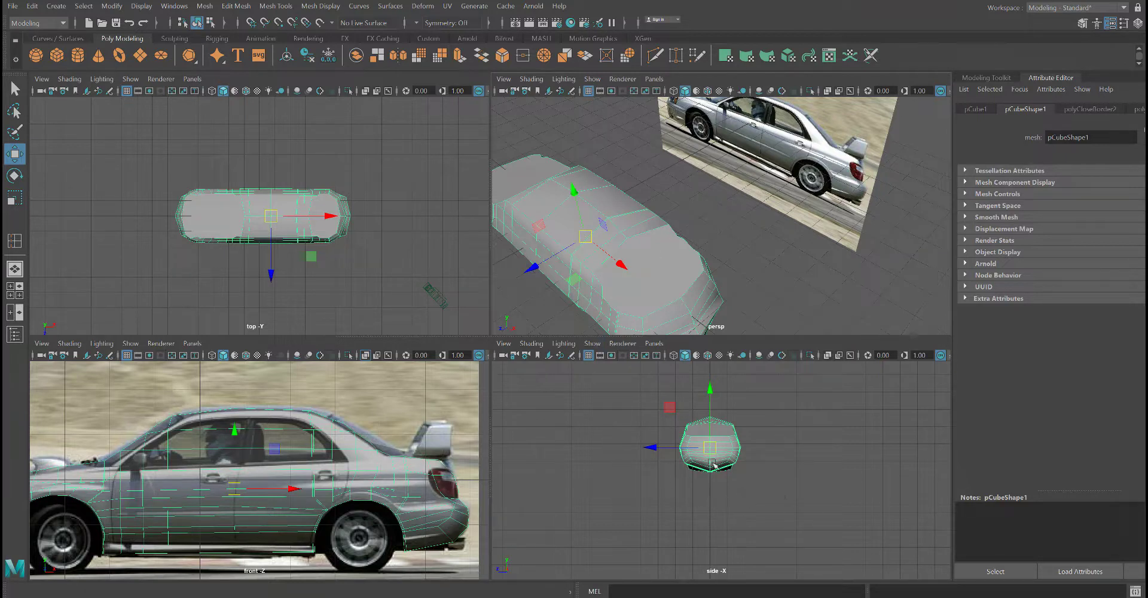
scroll(692, 494, "up", 3)
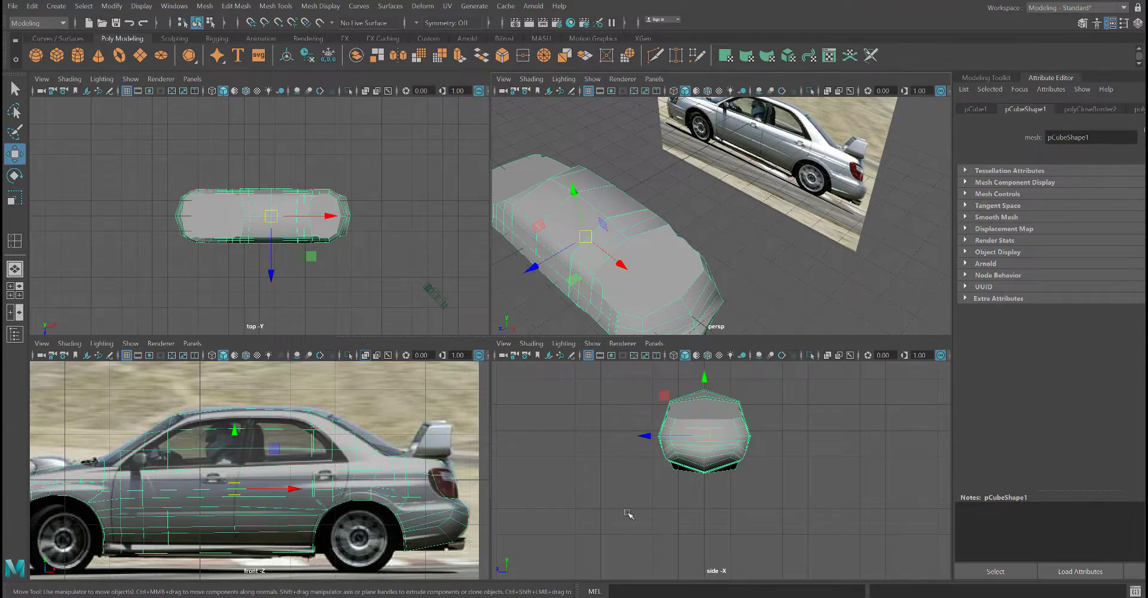
left_click(503, 344)
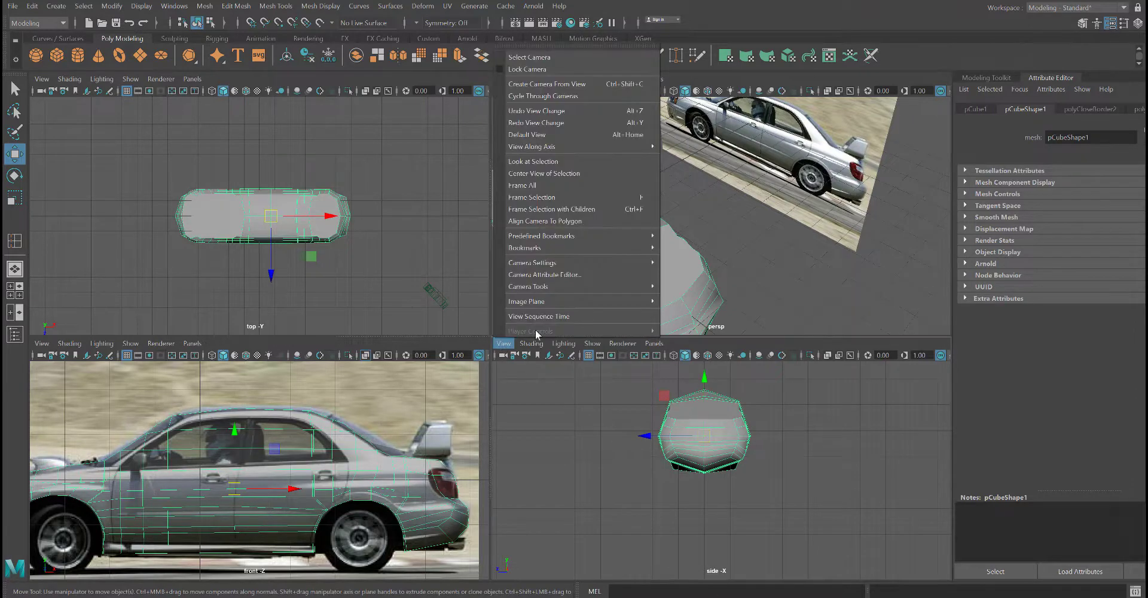
mouse_move(574, 302)
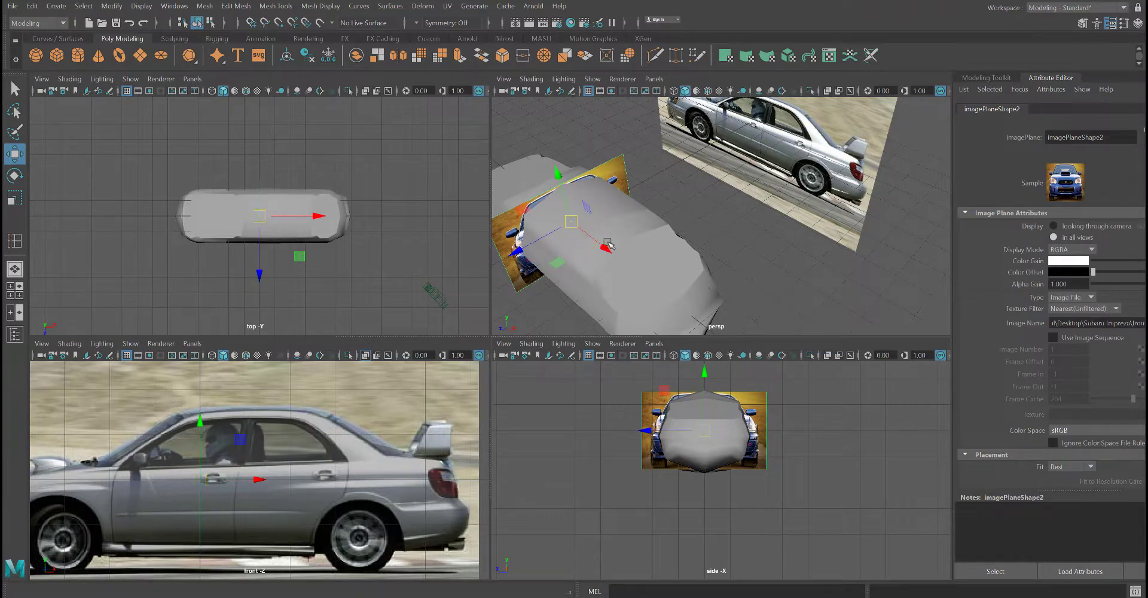
Step: Move the front-photo image plane along X to just beyond the rear end of the car body and deselect it
left_click_drag(604, 245, 797, 374)
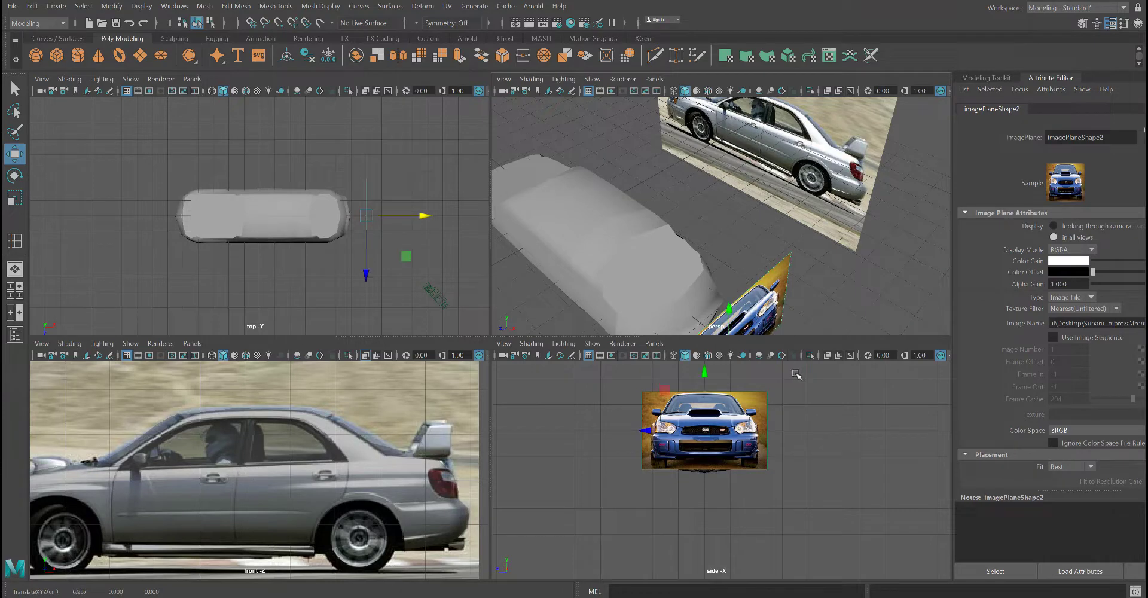
scroll(719, 493, "up", 3)
scroll(639, 460, "down", 5)
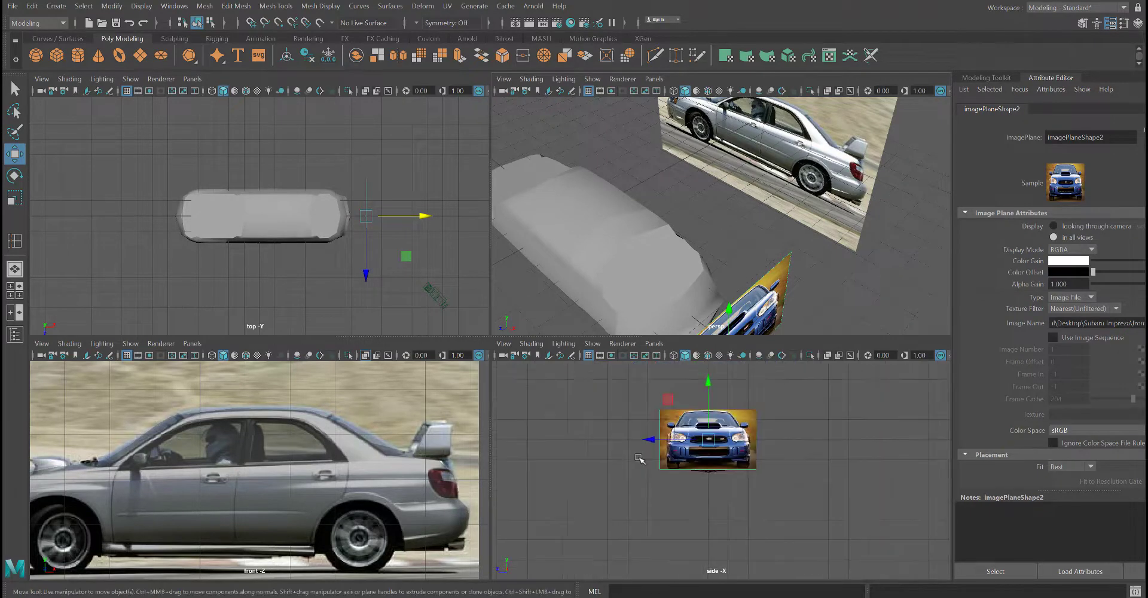
scroll(598, 458, "up", 5)
left_click(580, 457)
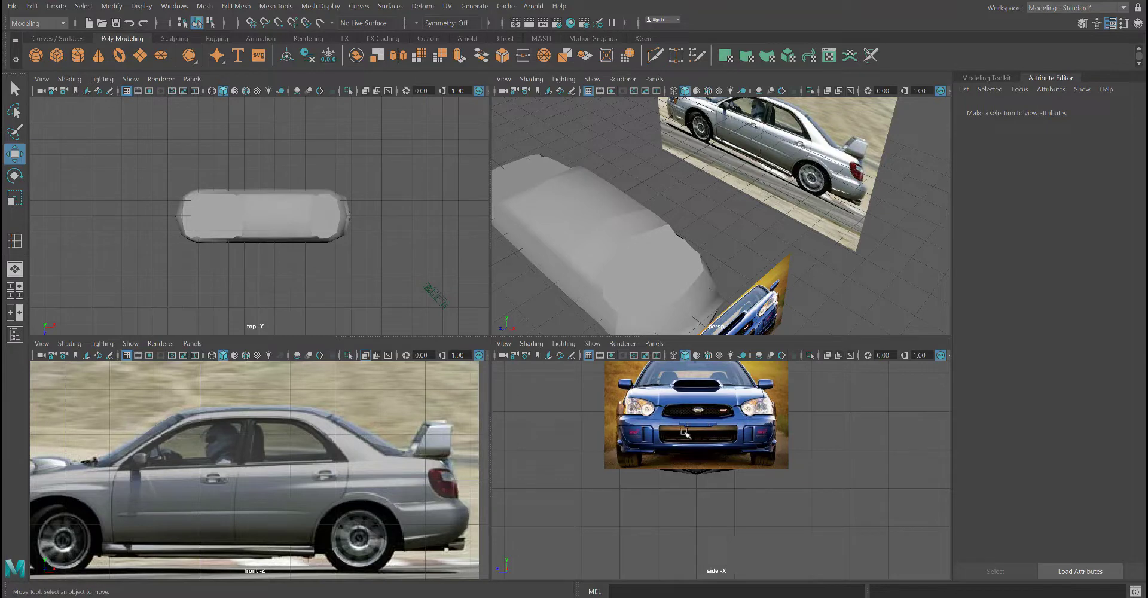
Step: Try a new Back and a new Right orthographic camera in the side viewport
left_click(658, 343)
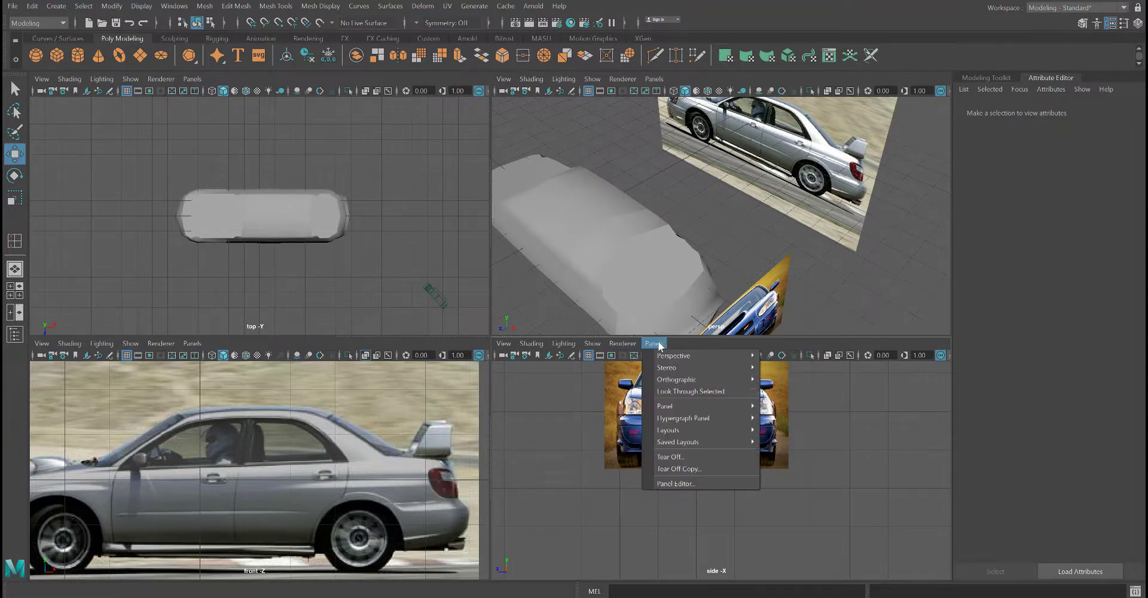
mouse_move(689, 380)
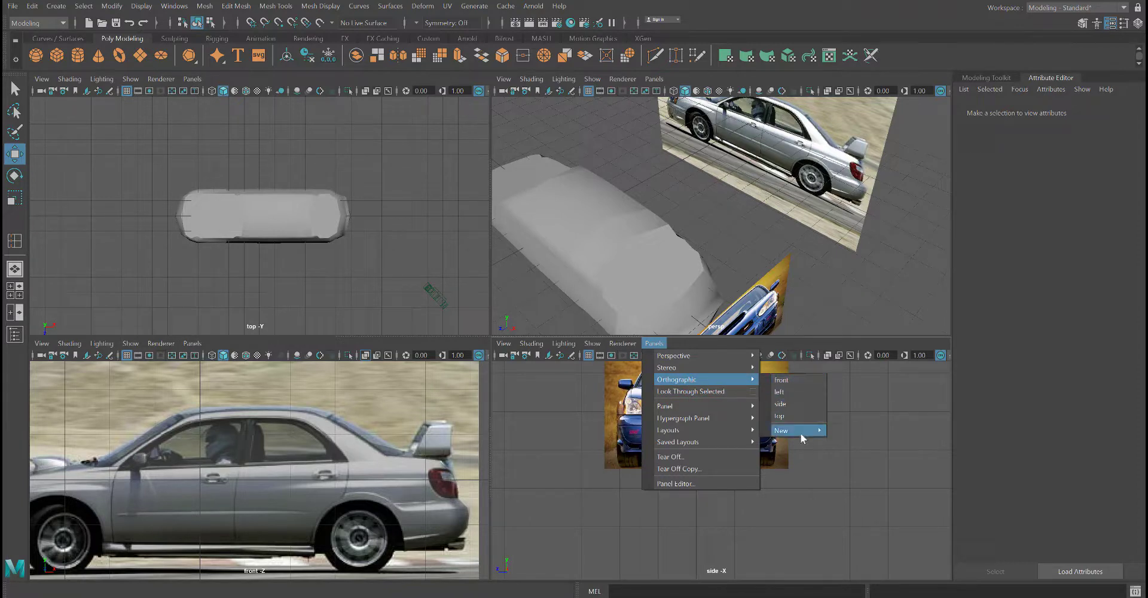
mouse_move(801, 436)
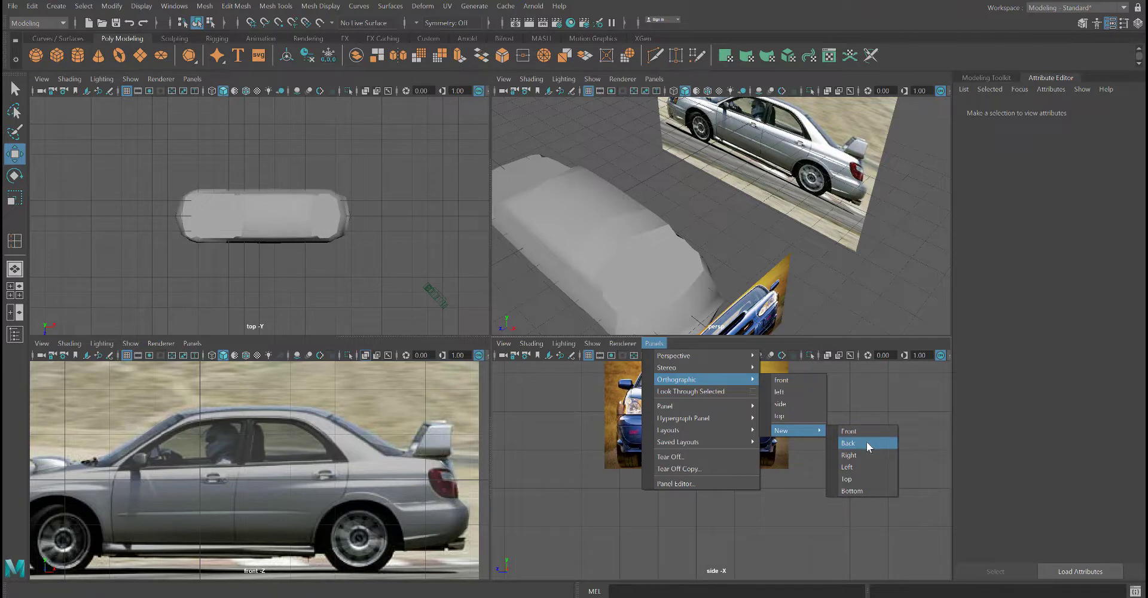
left_click(866, 442)
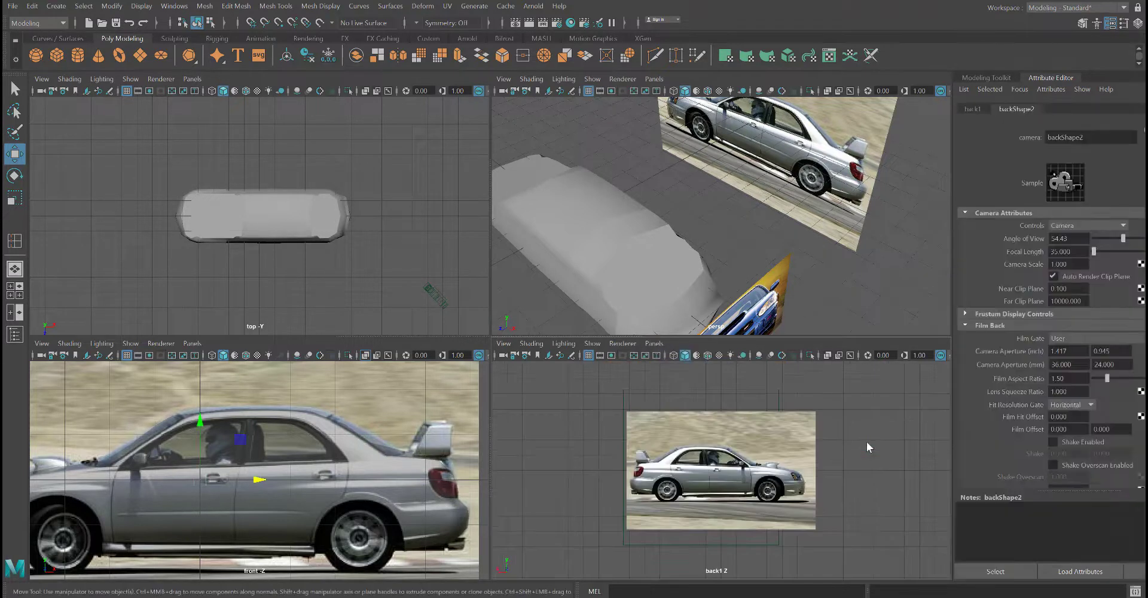
left_click(654, 343)
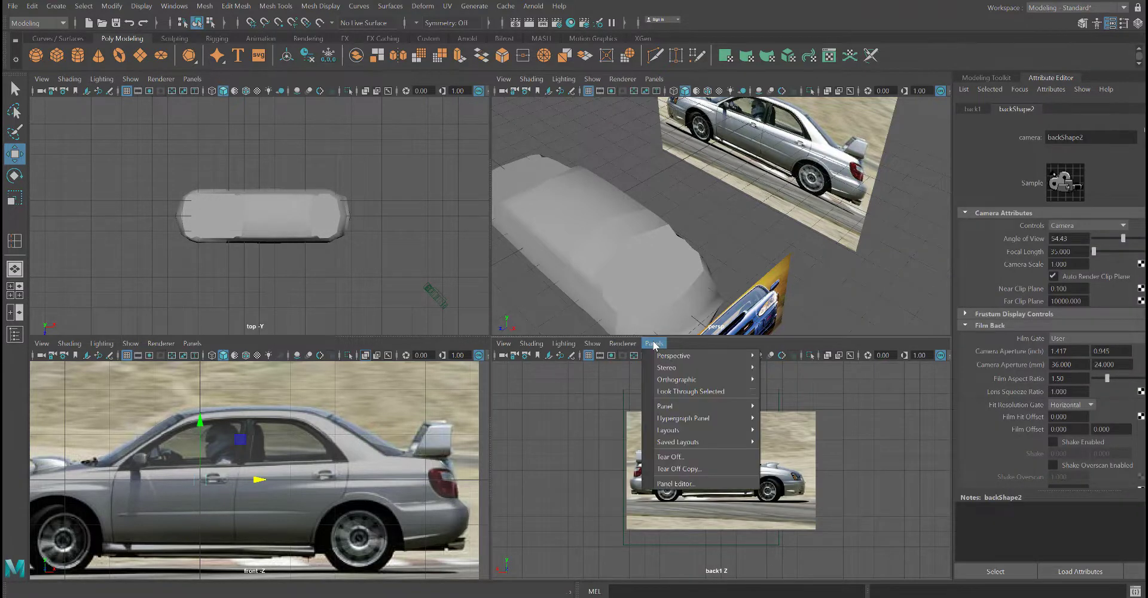
mouse_move(720, 411)
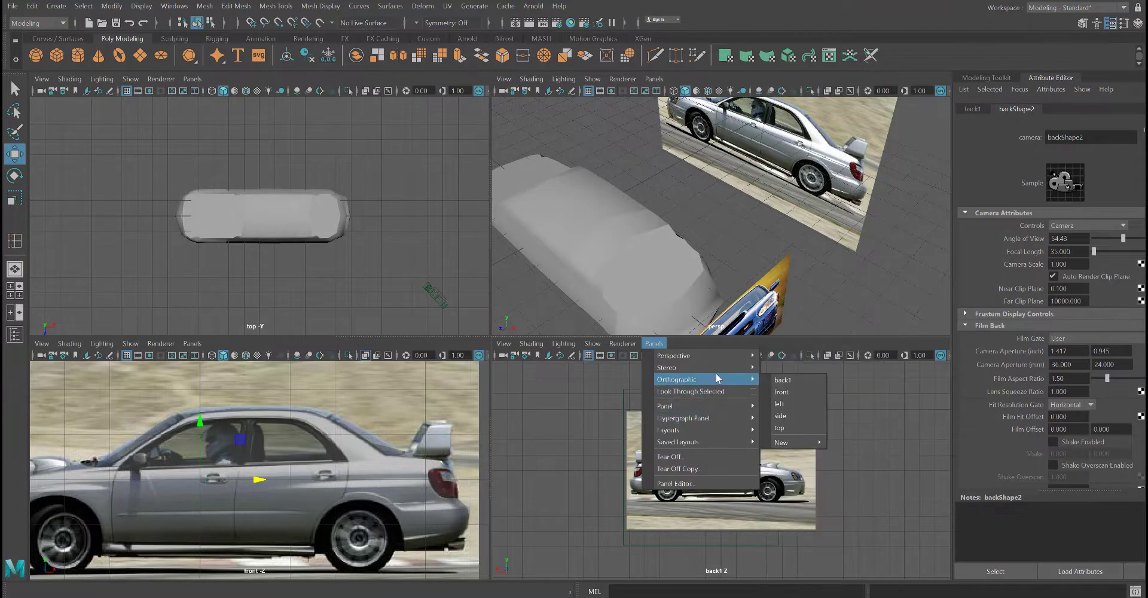
mouse_move(804, 442)
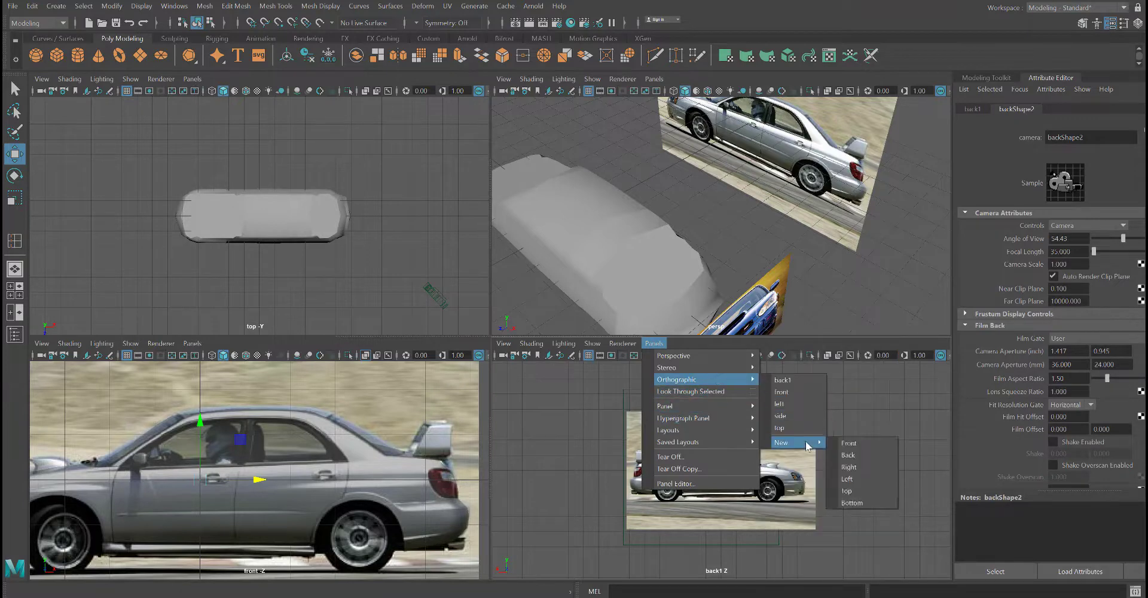
left_click(858, 470)
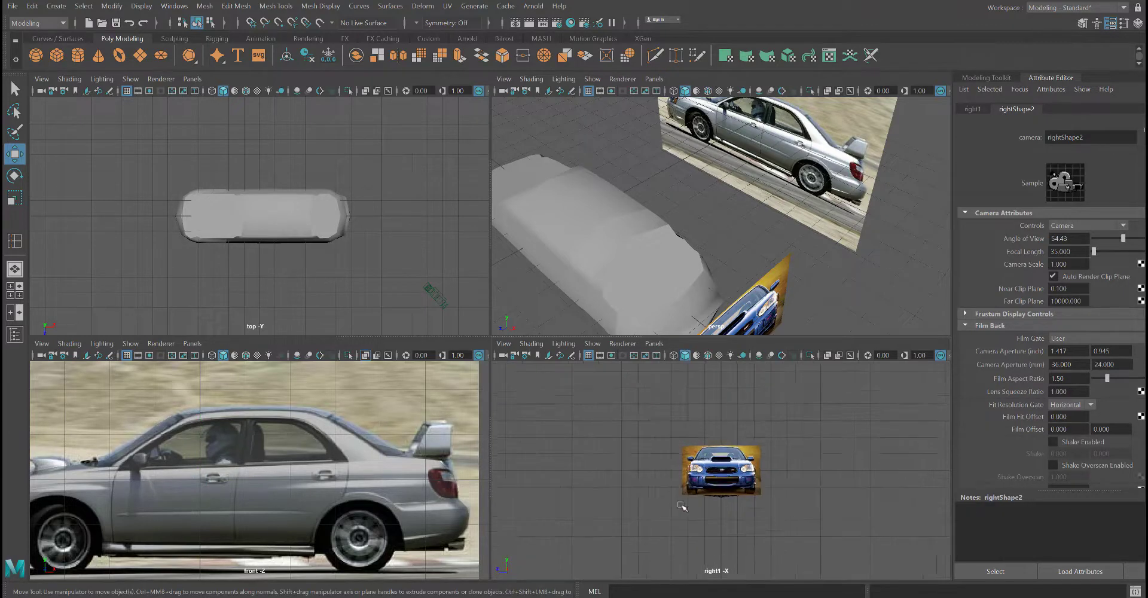
Step: Switch the side viewport to the existing left orthographic camera
left_click(656, 344)
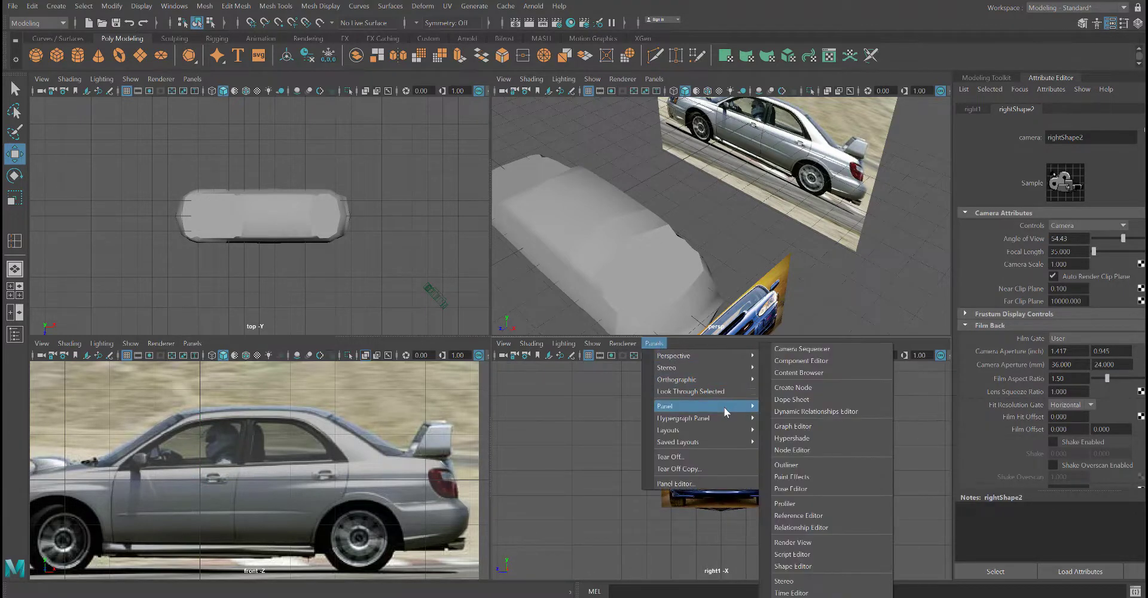
mouse_move(699, 380)
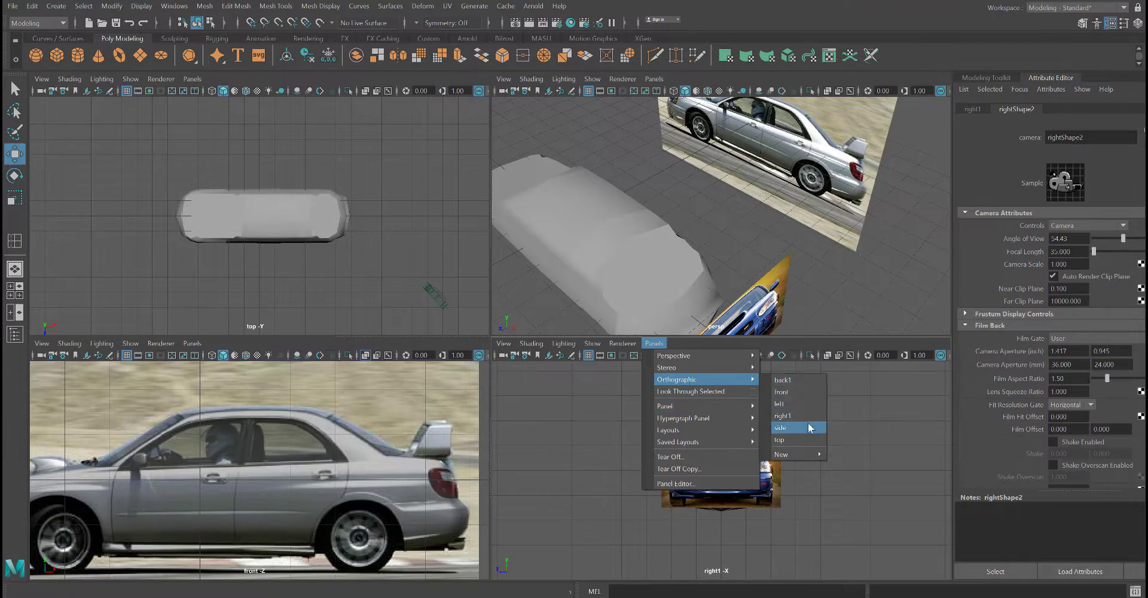
left_click(797, 403)
Step: Scale the front-photo image plane up uniformly by about 1.22 around its centre
scroll(831, 519, "up", 4)
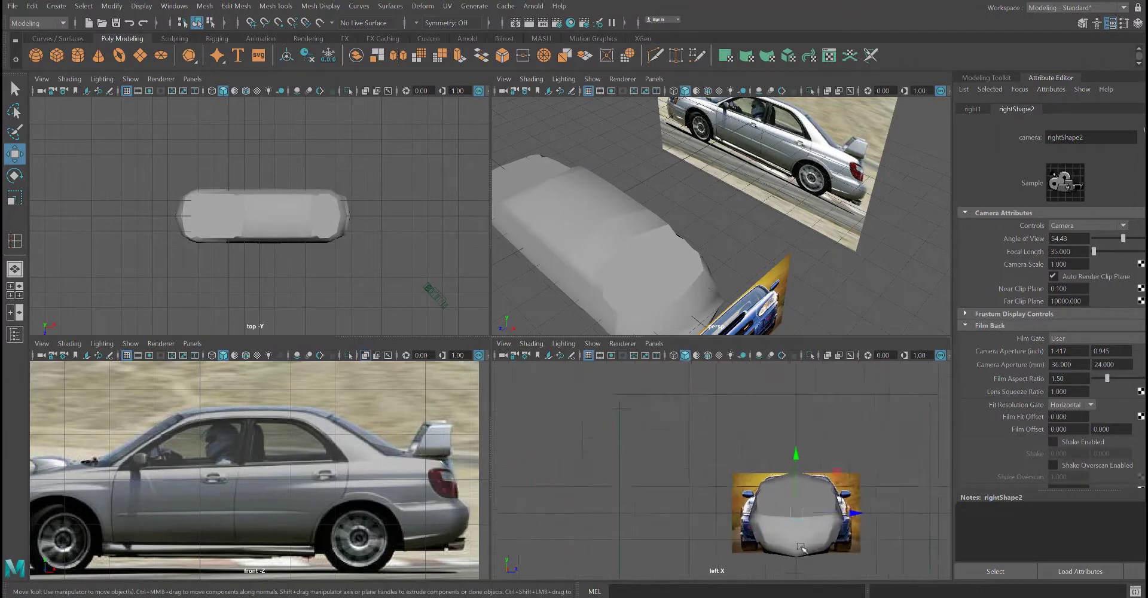
middle_click_drag(831, 519, 713, 463, "alt")
scroll(640, 490, "up", 4)
middle_click_drag(656, 508, 674, 525, "alt")
scroll(675, 524, "up", 2)
middle_click_drag(771, 472, 816, 510, "alt")
left_click(817, 510)
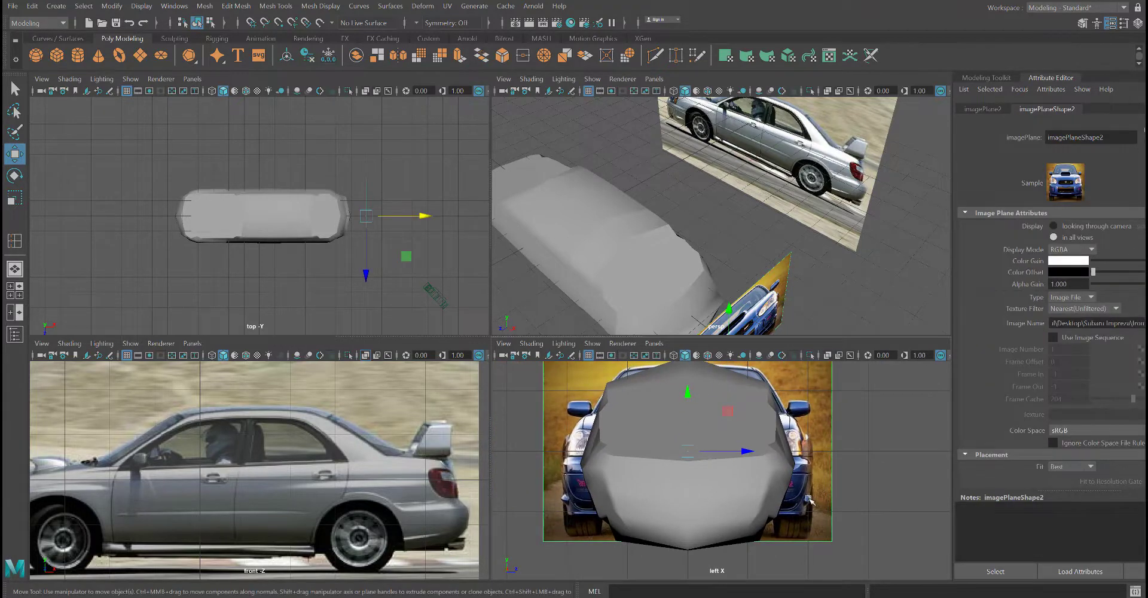
key("d")
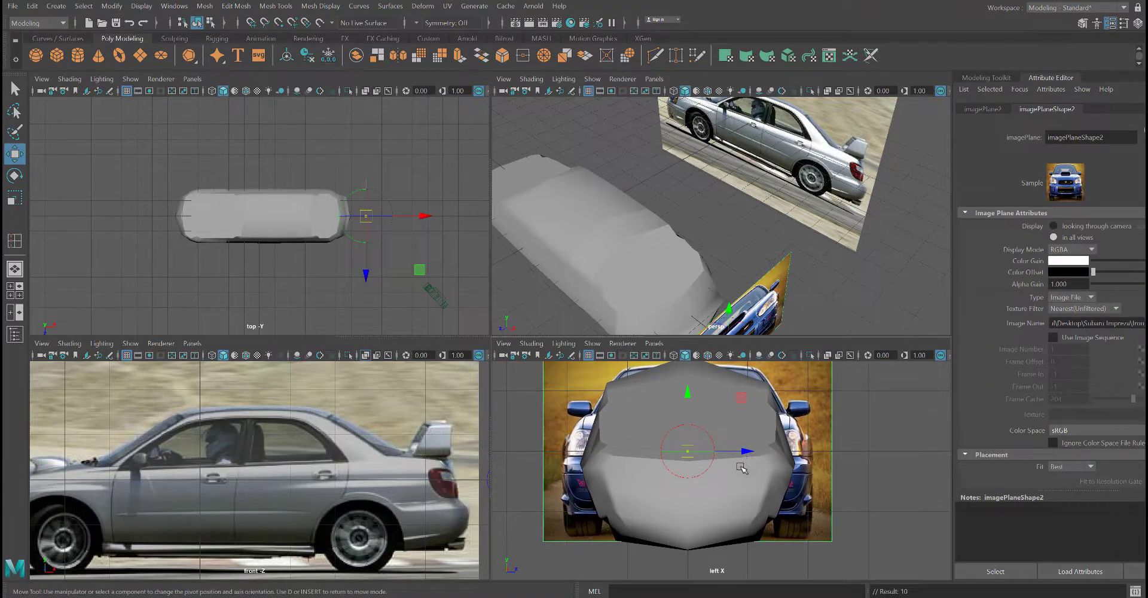
key("r")
left_click_drag(687, 451, 733, 463)
right_click_drag(831, 497, 787, 504, "alt")
scroll(692, 495, "up", 3)
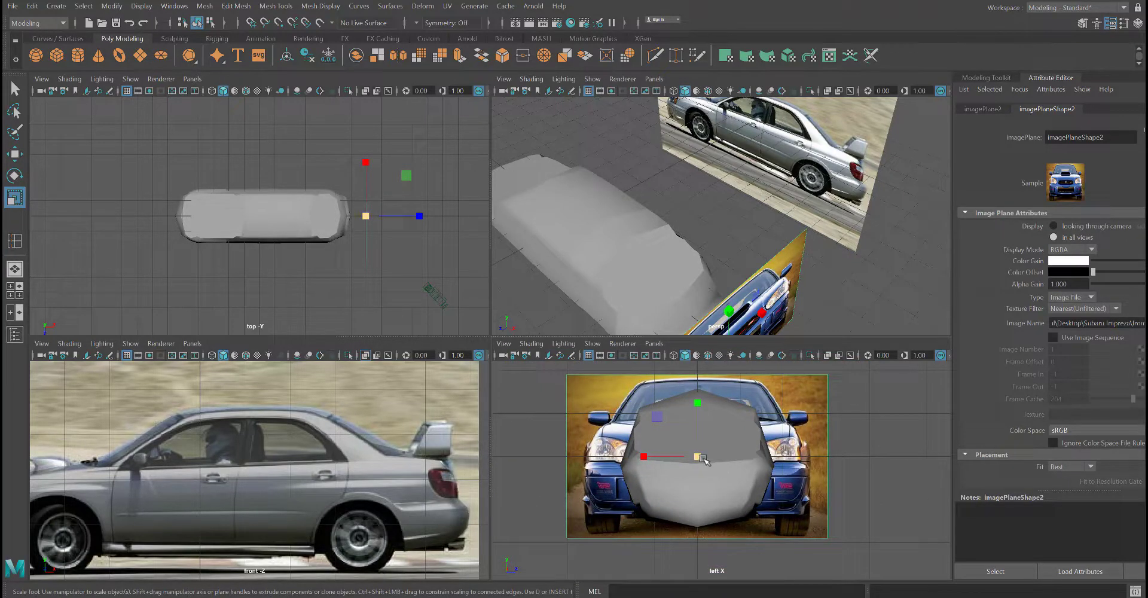
left_click_drag(697, 457, 699, 460)
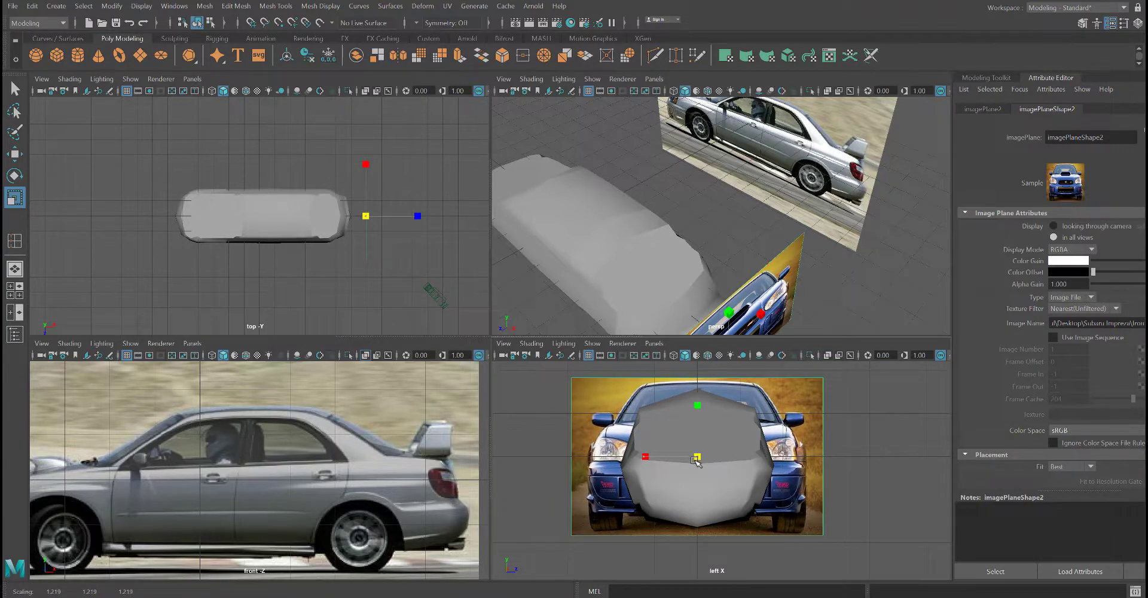
left_click_drag(696, 460, 709, 461)
Step: Raise the car body slightly and widen it along Z toward the car's width in the front photo
left_click(756, 490)
key("w")
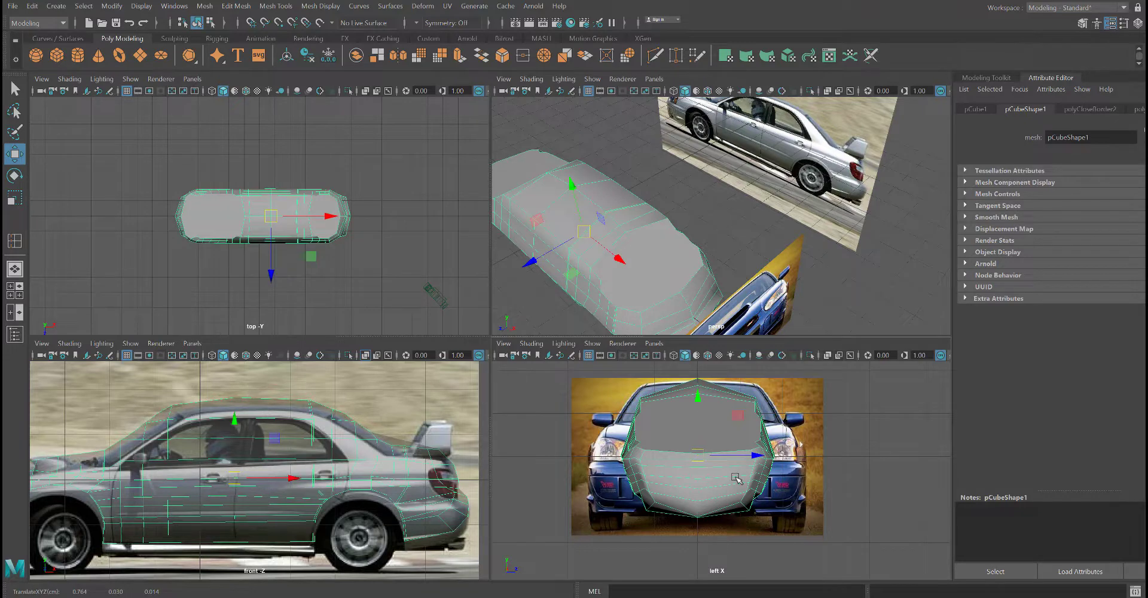
key("r")
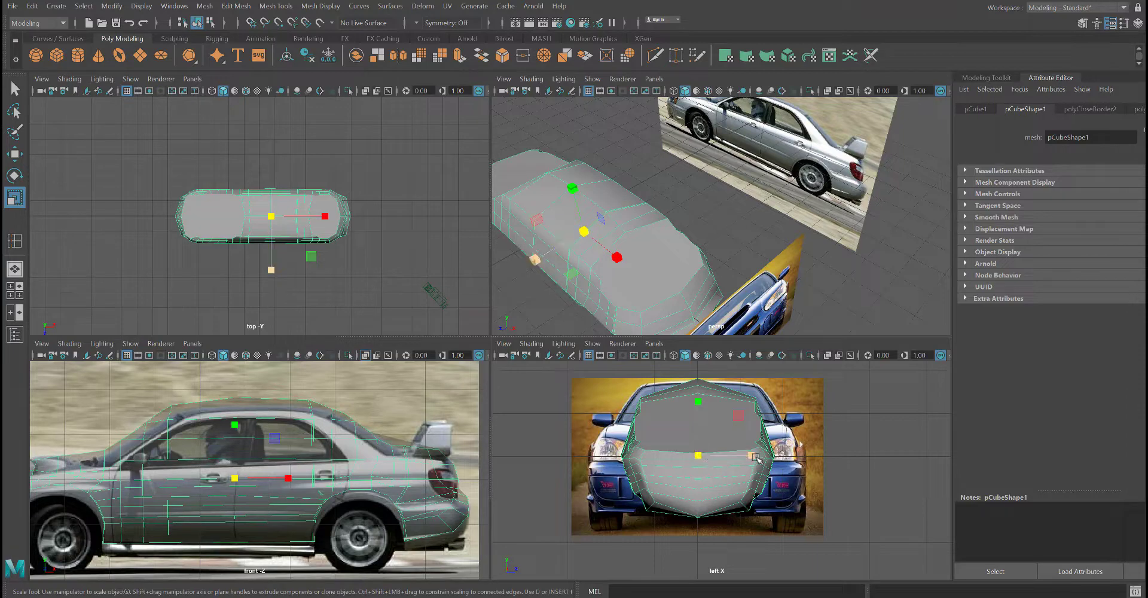
left_click_drag(753, 458, 764, 459)
scroll(657, 413, "up", 2)
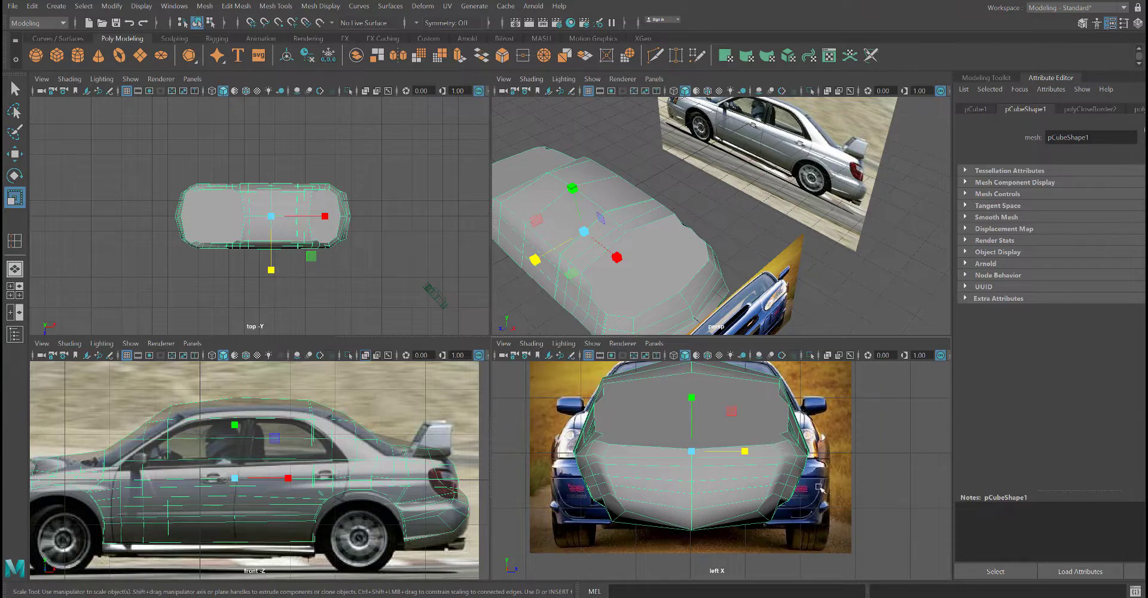
scroll(794, 456, "up", 1)
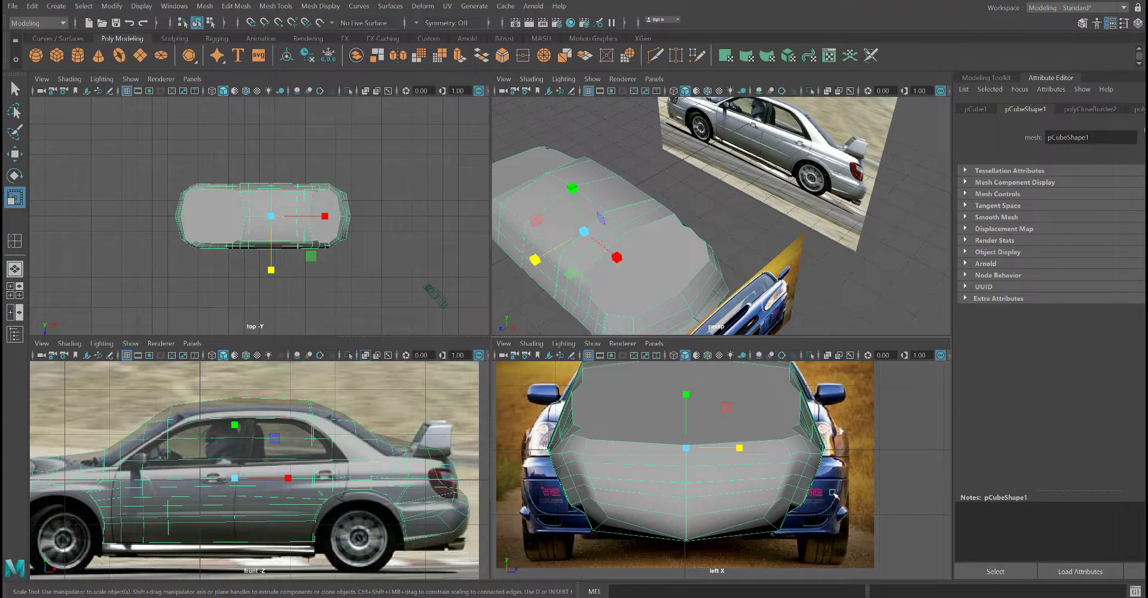
key("w")
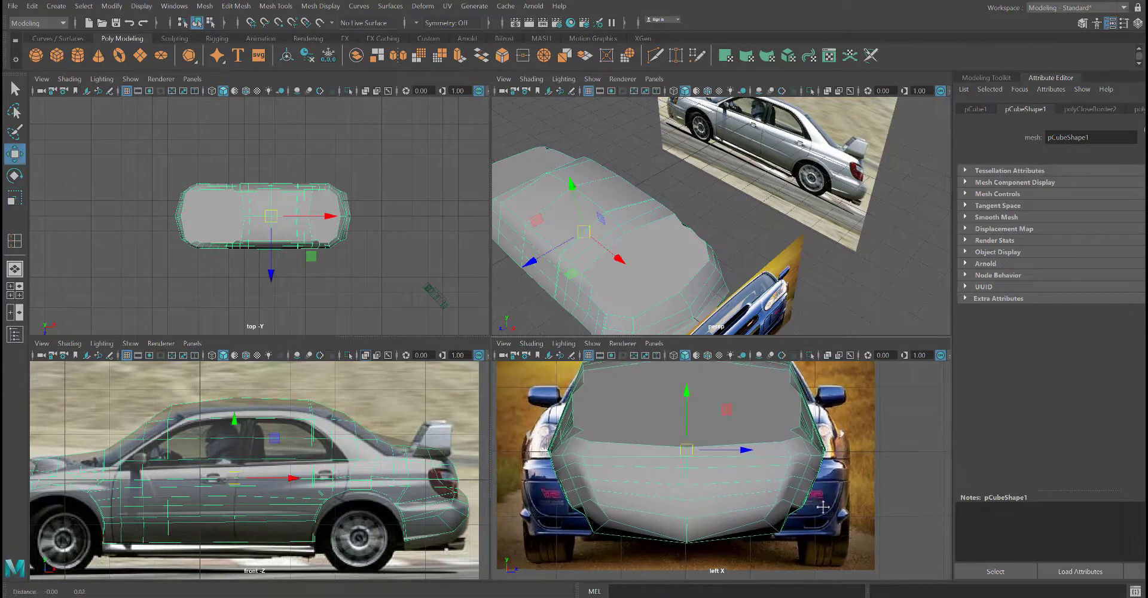
Step: Maximize the left view and frame the roof of the car body against the front photo
scroll(746, 504, "up", 3)
scroll(746, 504, "up", 3)
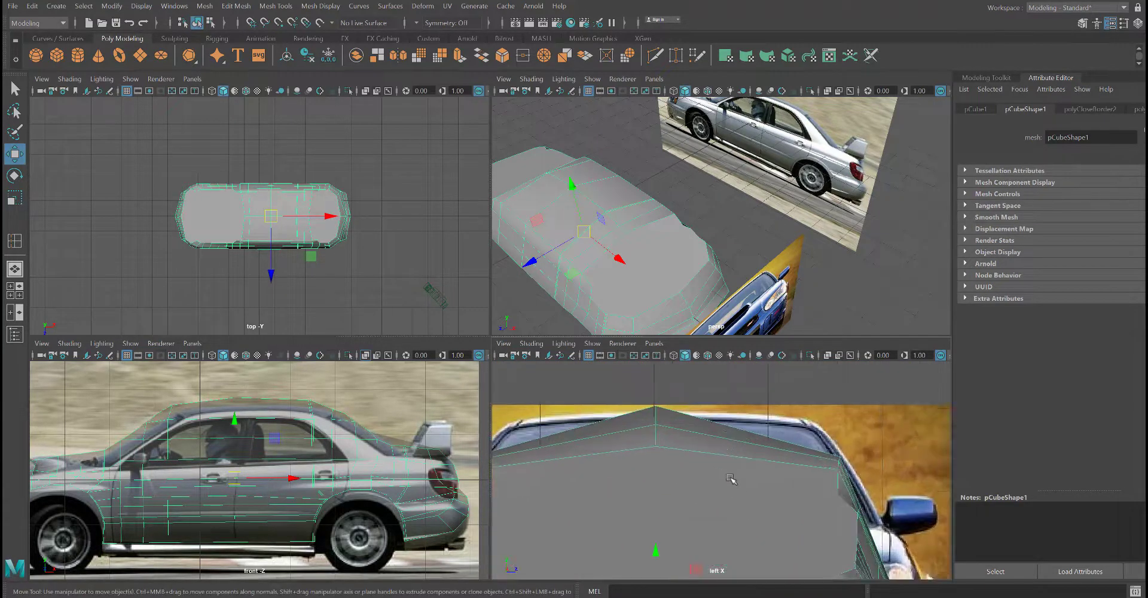
key("f")
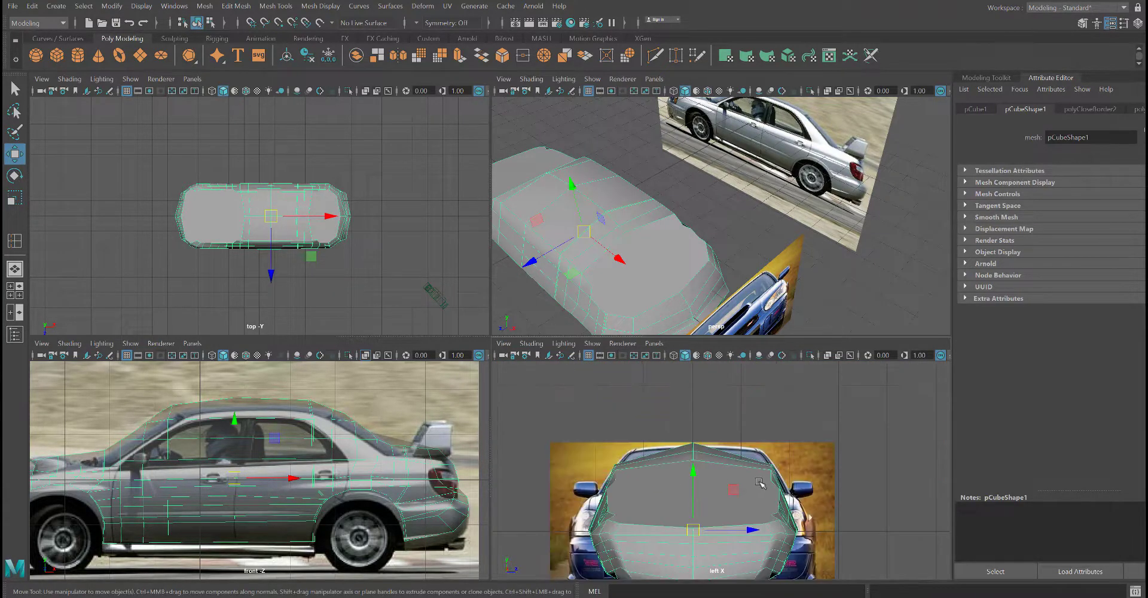
scroll(754, 499, "up", 4)
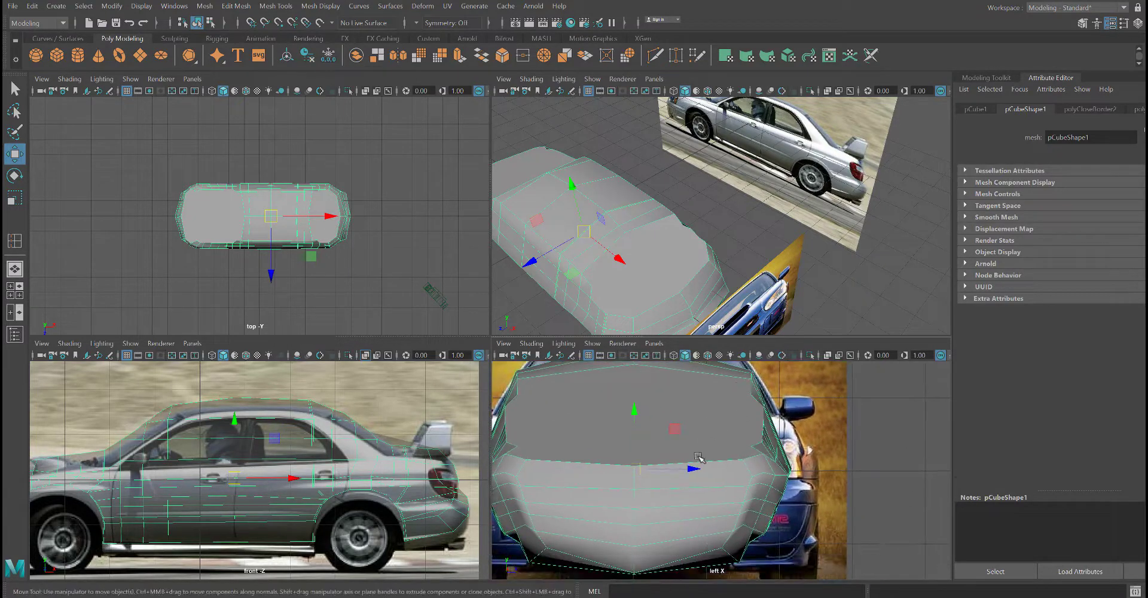
key("space")
scroll(755, 335, "down", 4)
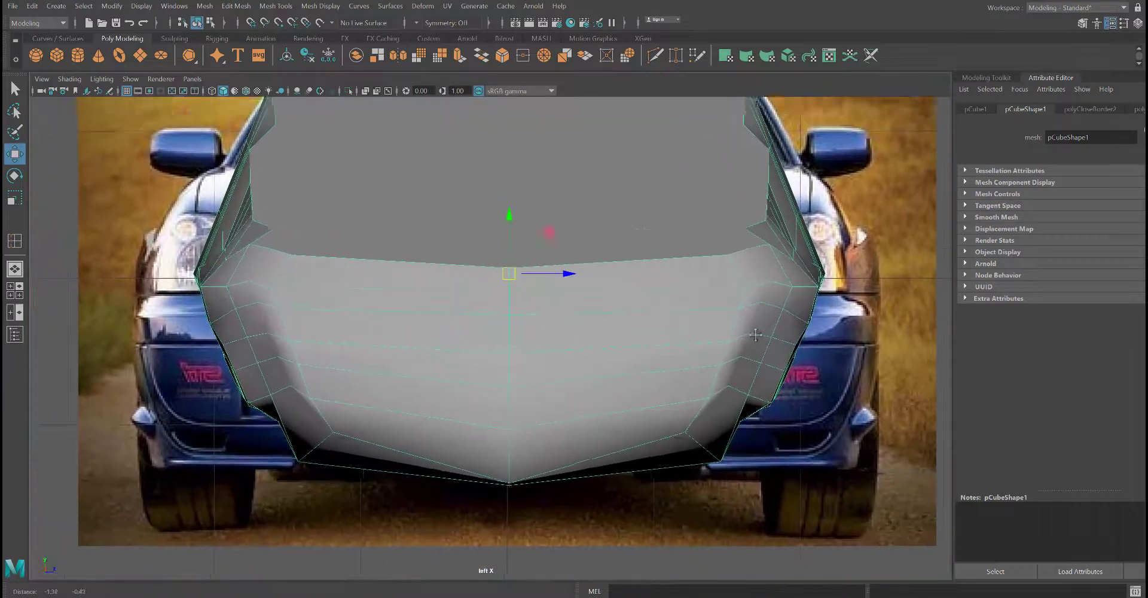
middle_click_drag(680, 148, 705, 351, "alt")
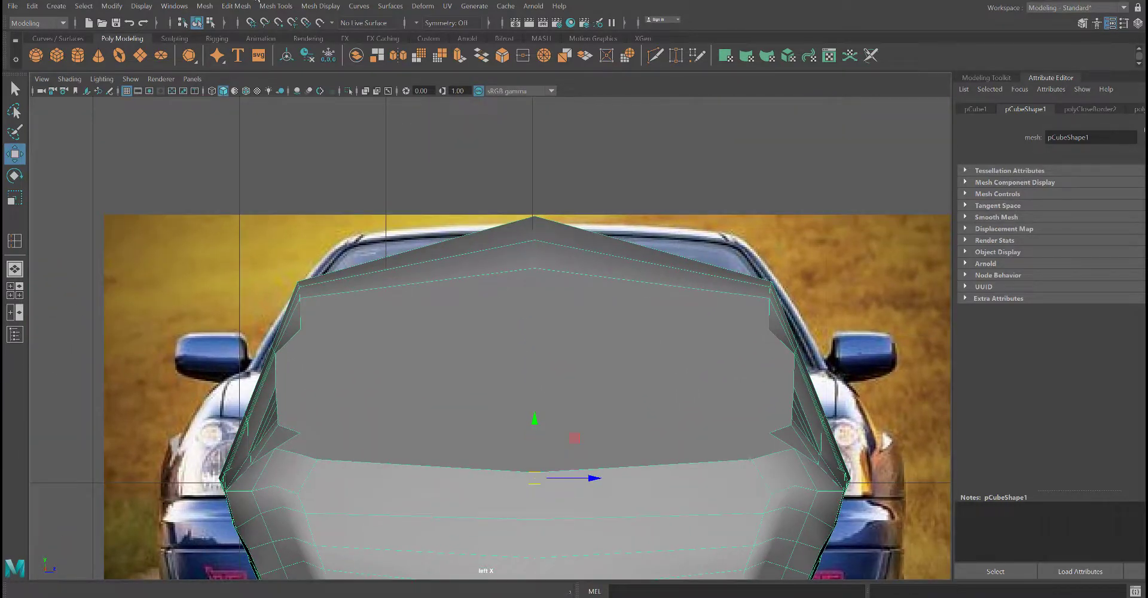
Step: Try inserting two edge loops on one half of the roof without symmetry, and undo them
left_click(231, 5)
mouse_move(276, 6)
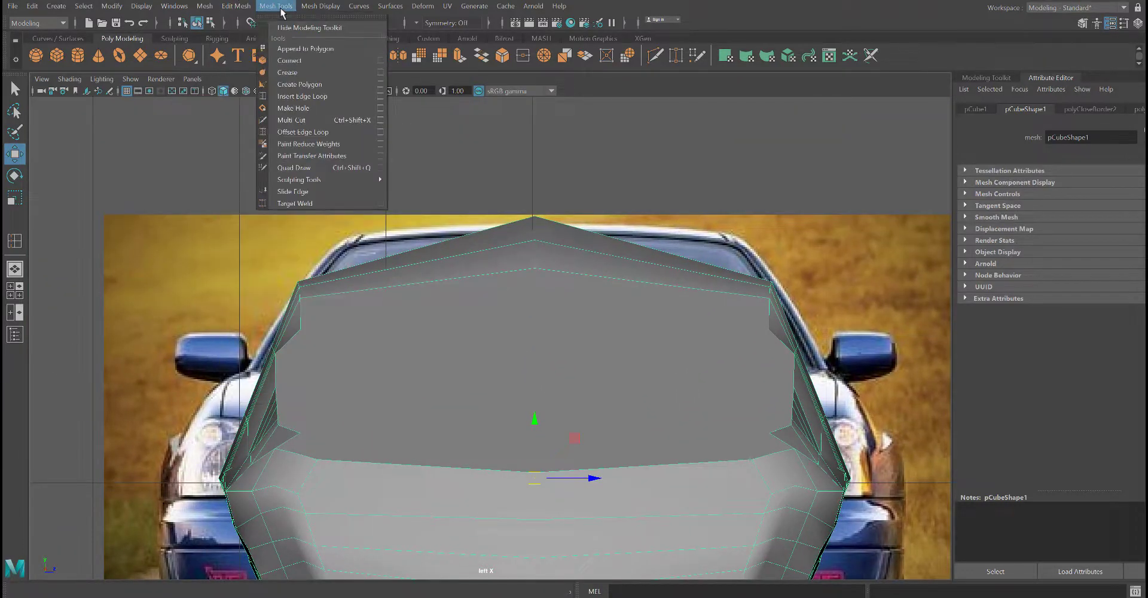
left_click(308, 82)
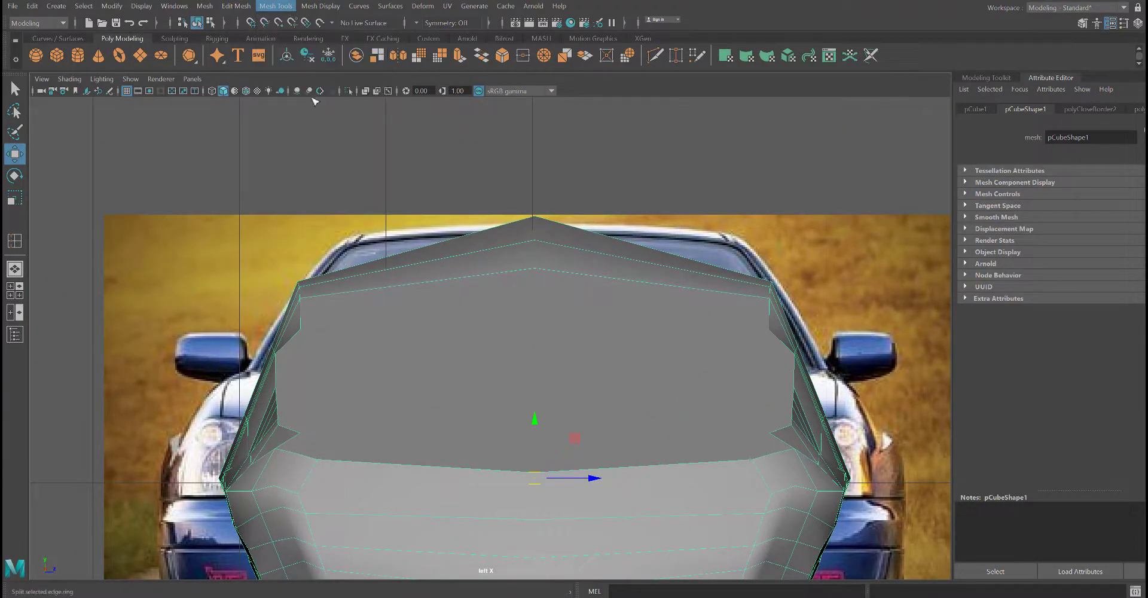
left_click(611, 243)
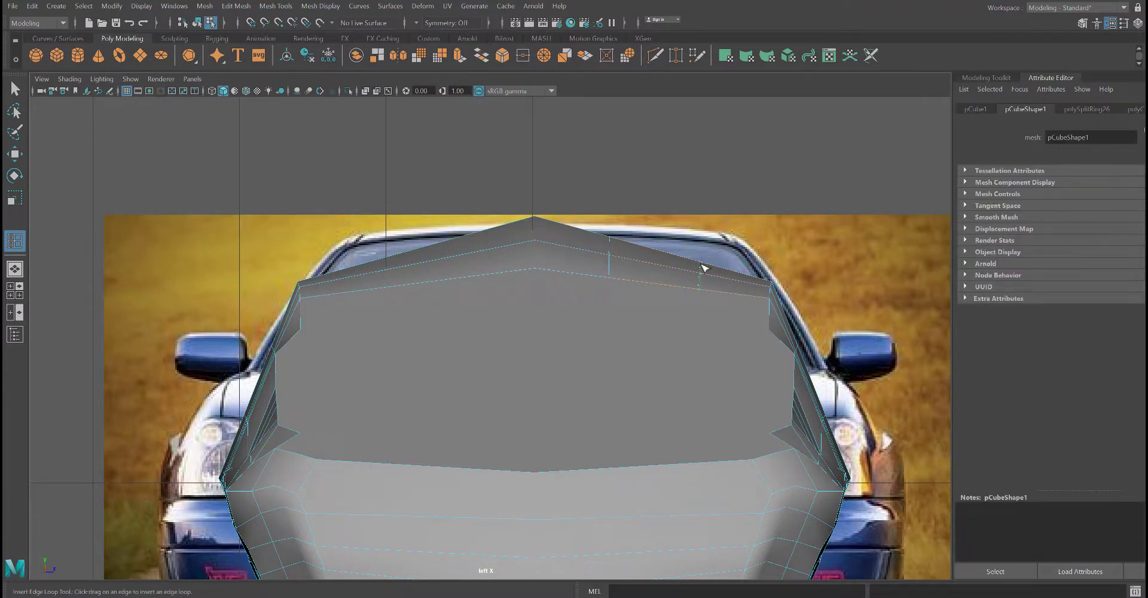
left_click(703, 268)
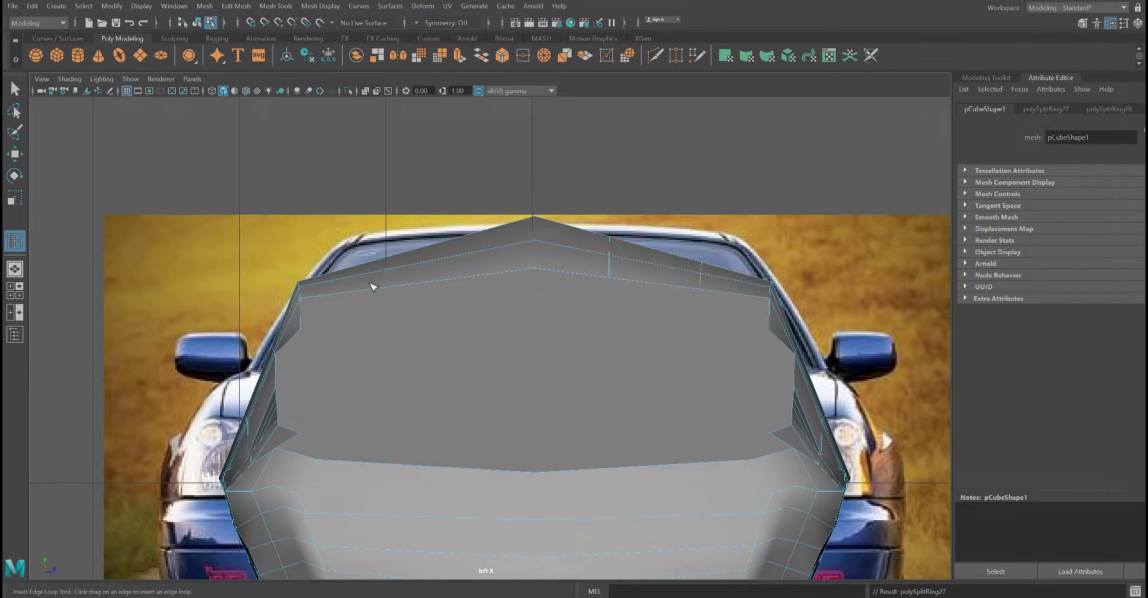
key("ctrl+z")
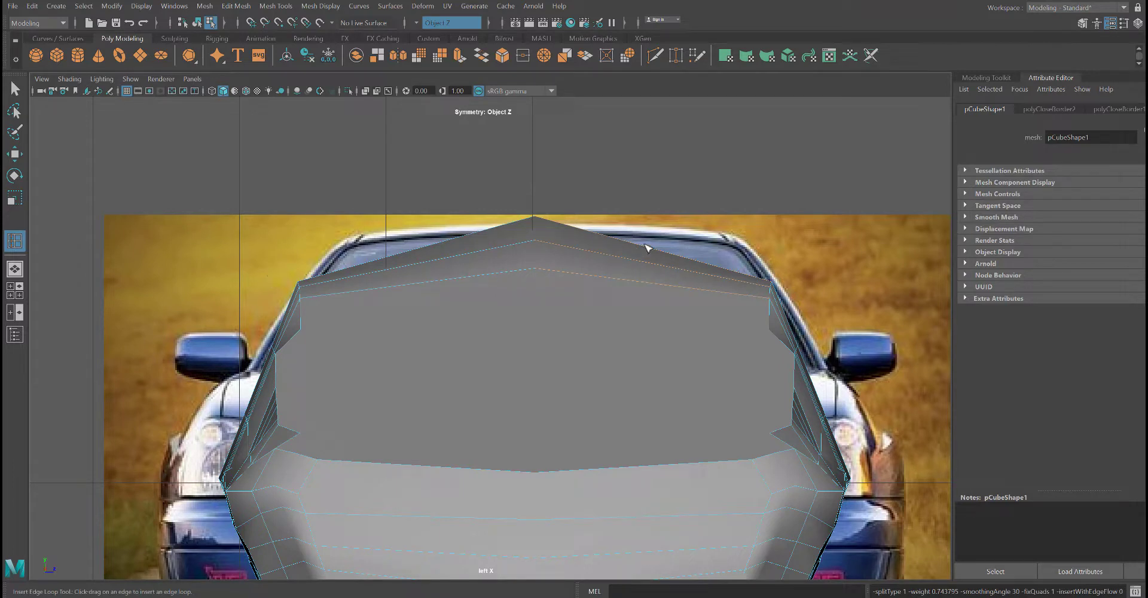
Step: Set symmetry to Object Z and insert two mirrored edge loops on each half of the roof
left_click(417, 21)
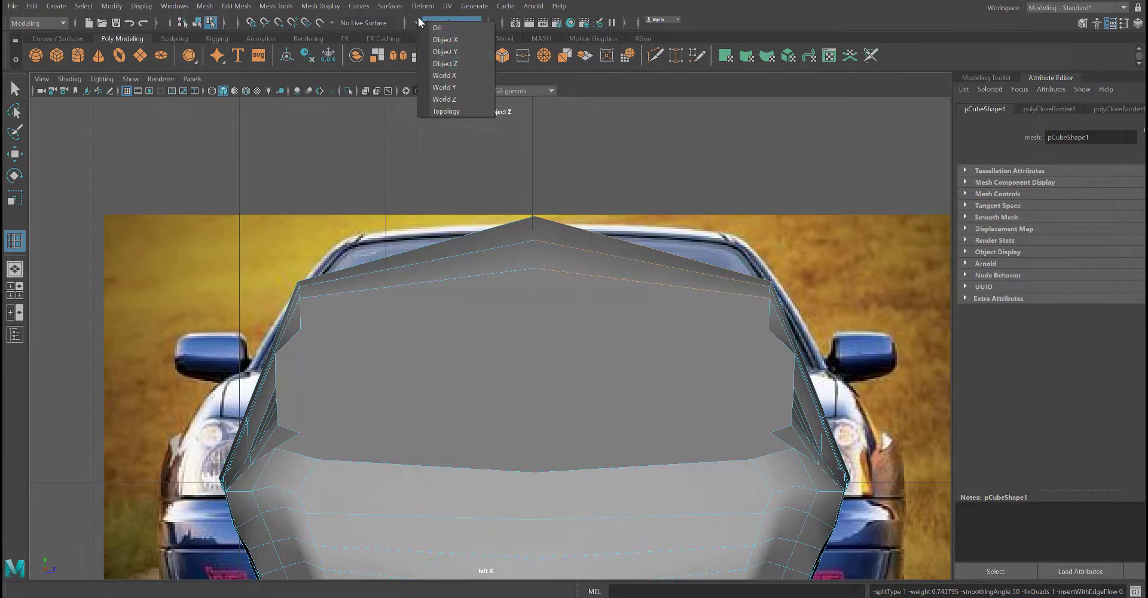
left_click(453, 66)
left_click(275, 6)
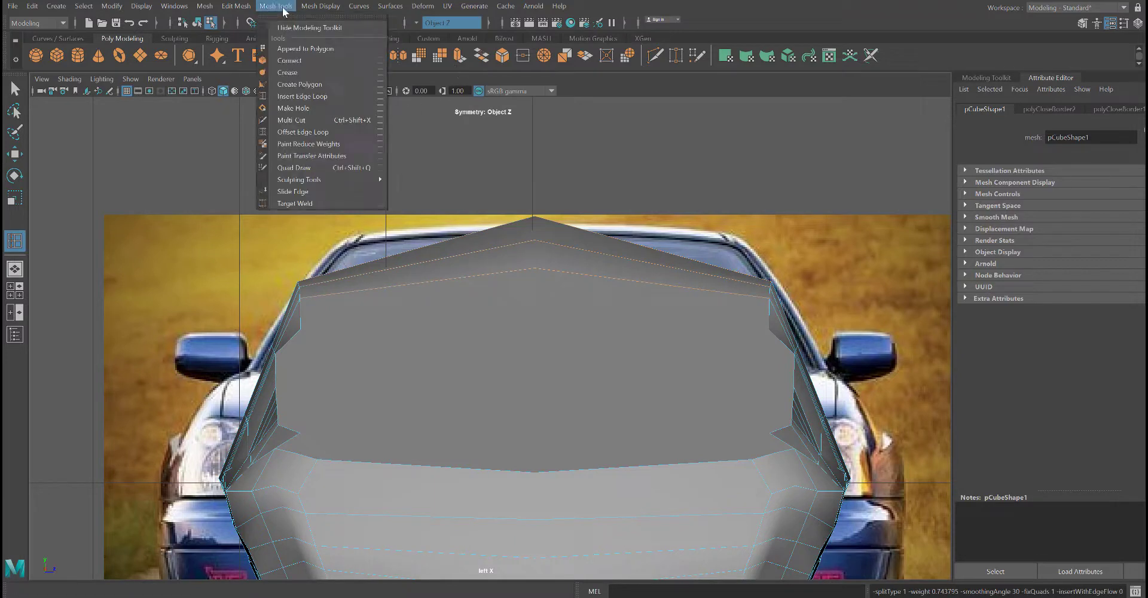
left_click(317, 95)
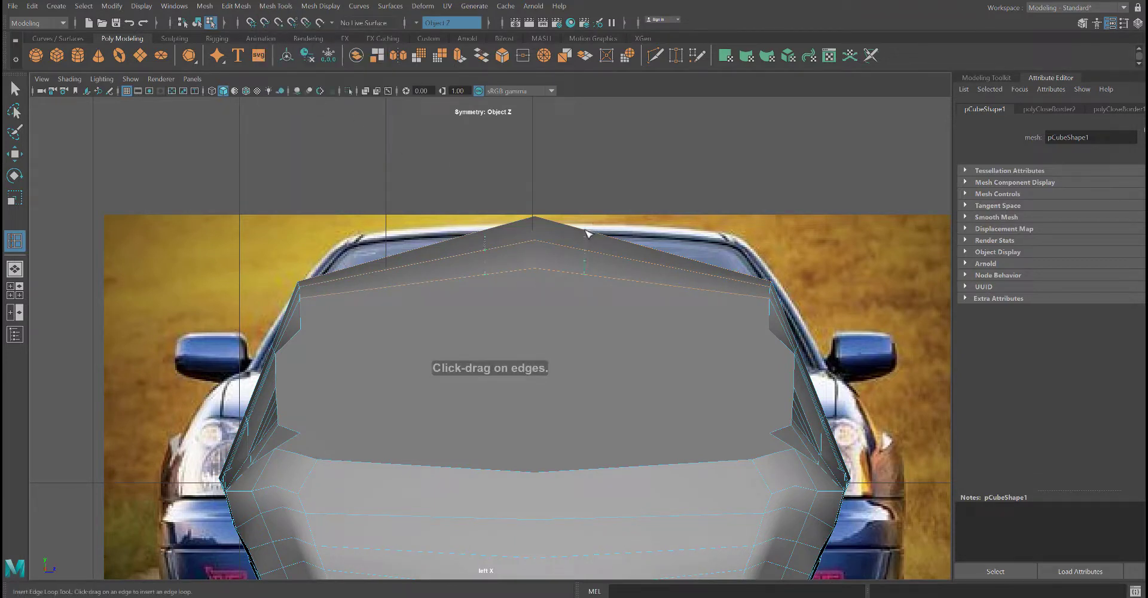
left_click(618, 252)
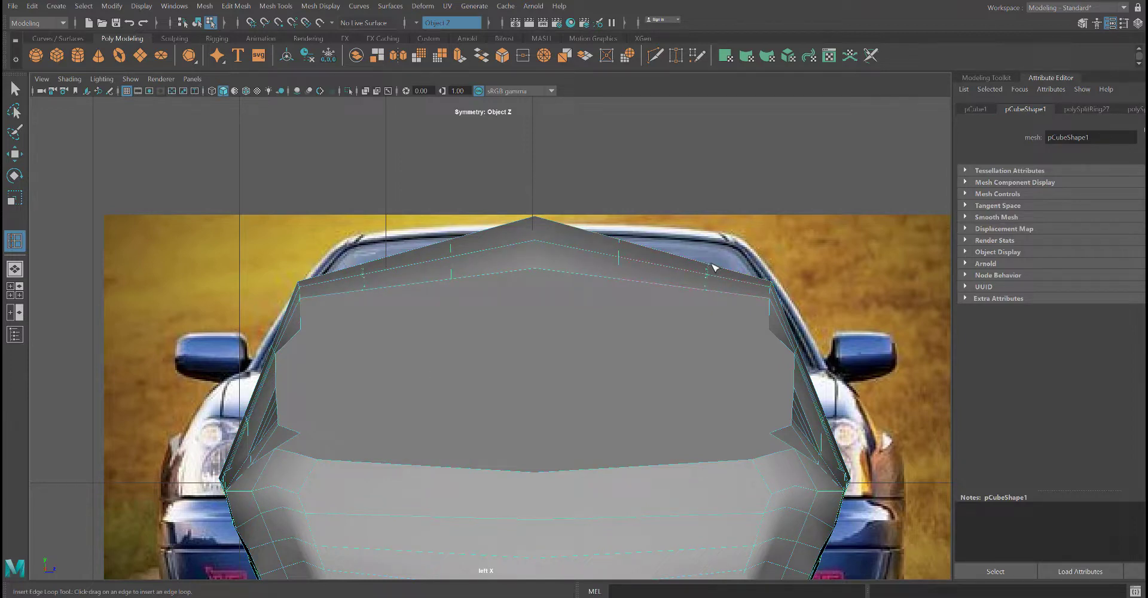
left_click(724, 274)
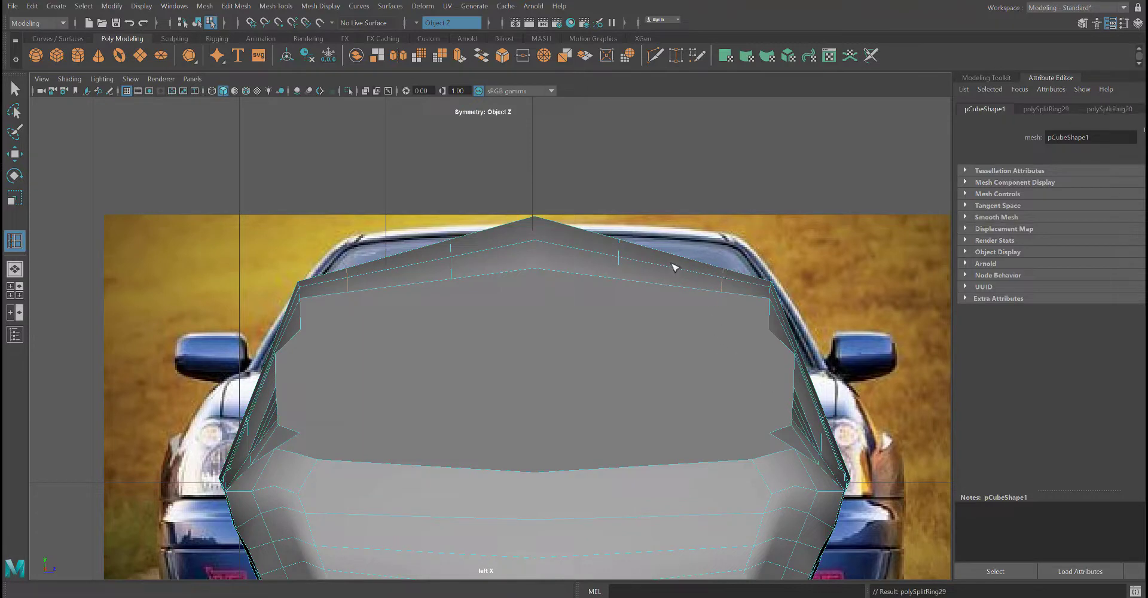
Step: Insert a mirrored edge loop through the lower front of the car body
middle_click_drag(697, 334, 656, 293, "alt")
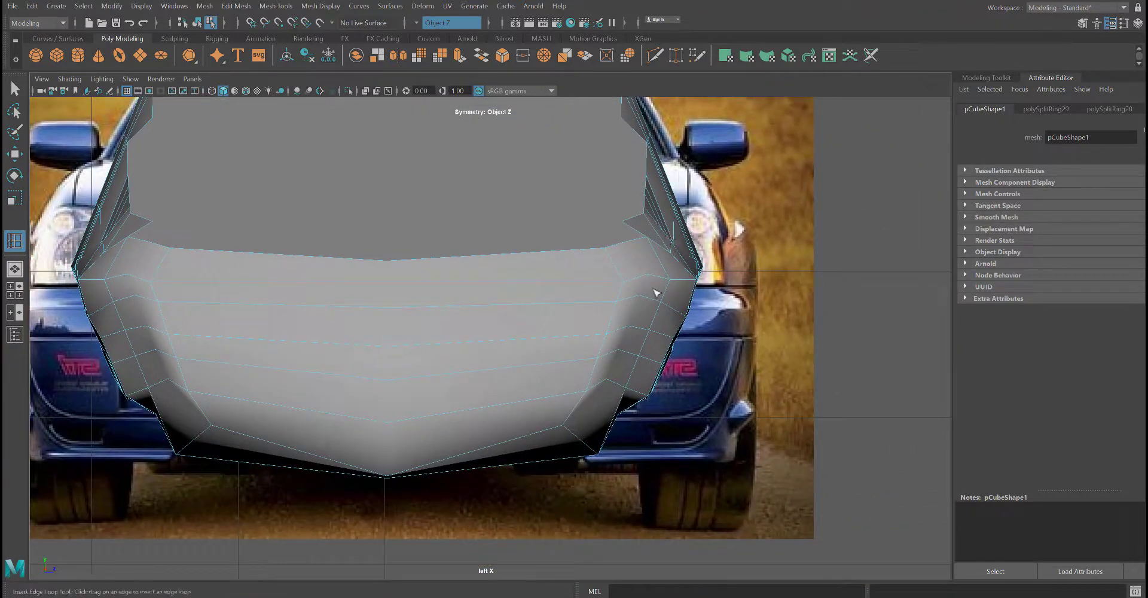
left_click(540, 466)
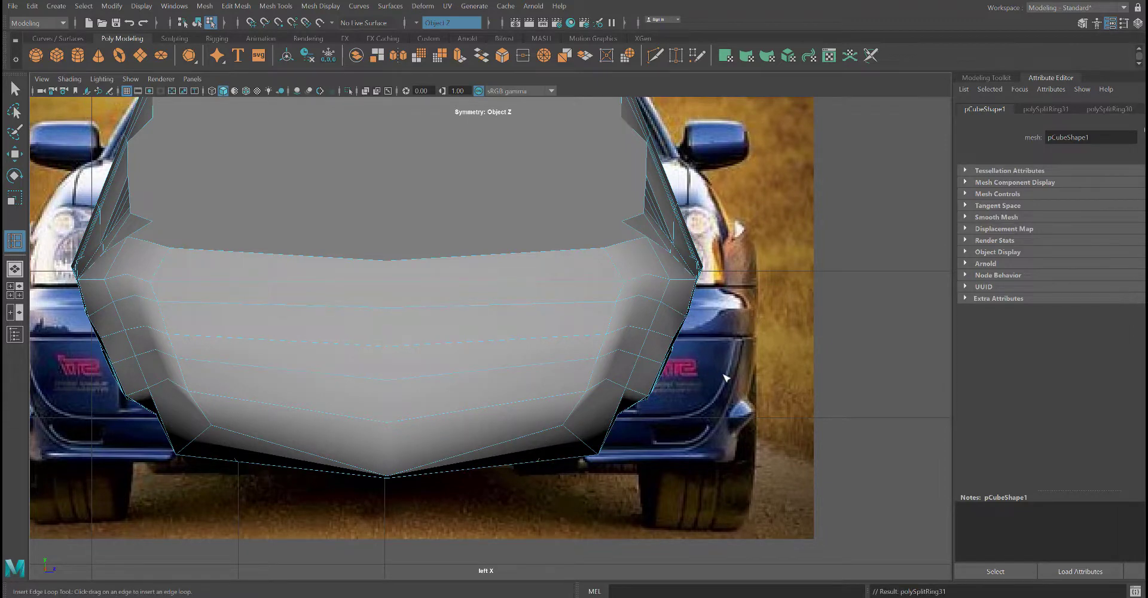
middle_click_drag(725, 378, 732, 445, "alt")
right_click_drag(522, 191, 531, 323, "alt")
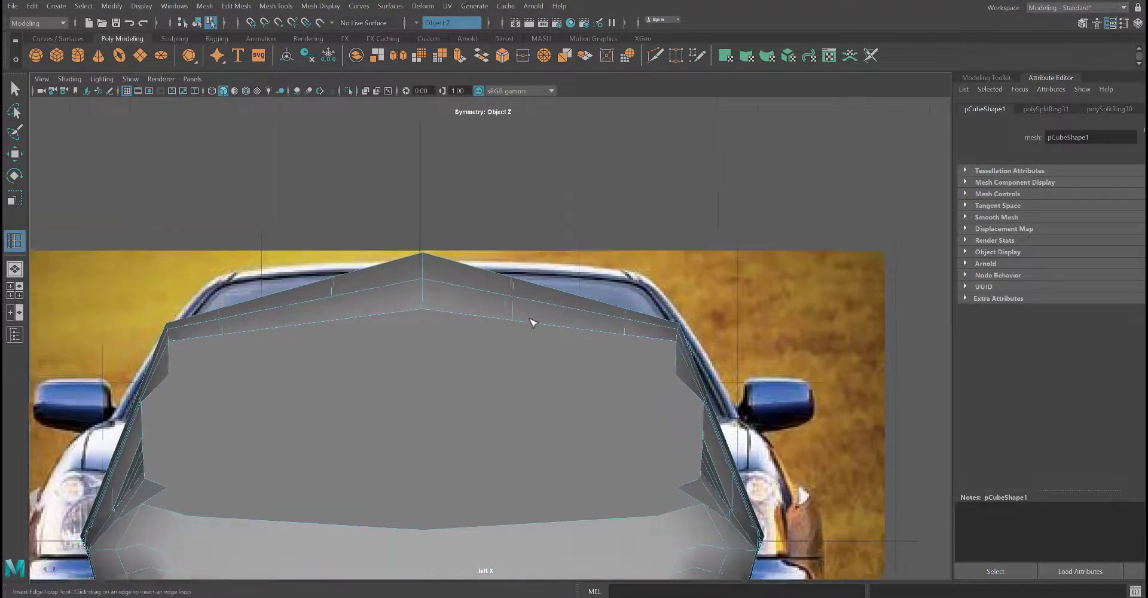
scroll(530, 323, "up", 2)
right_click_drag(512, 279, 459, 275)
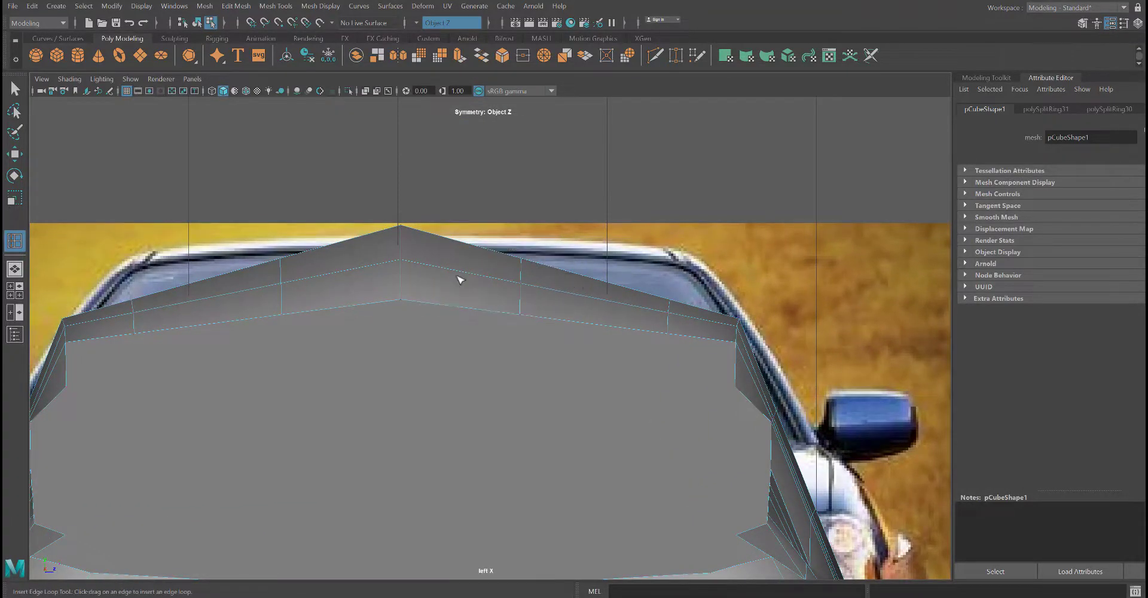
left_click_drag(459, 231, 683, 385)
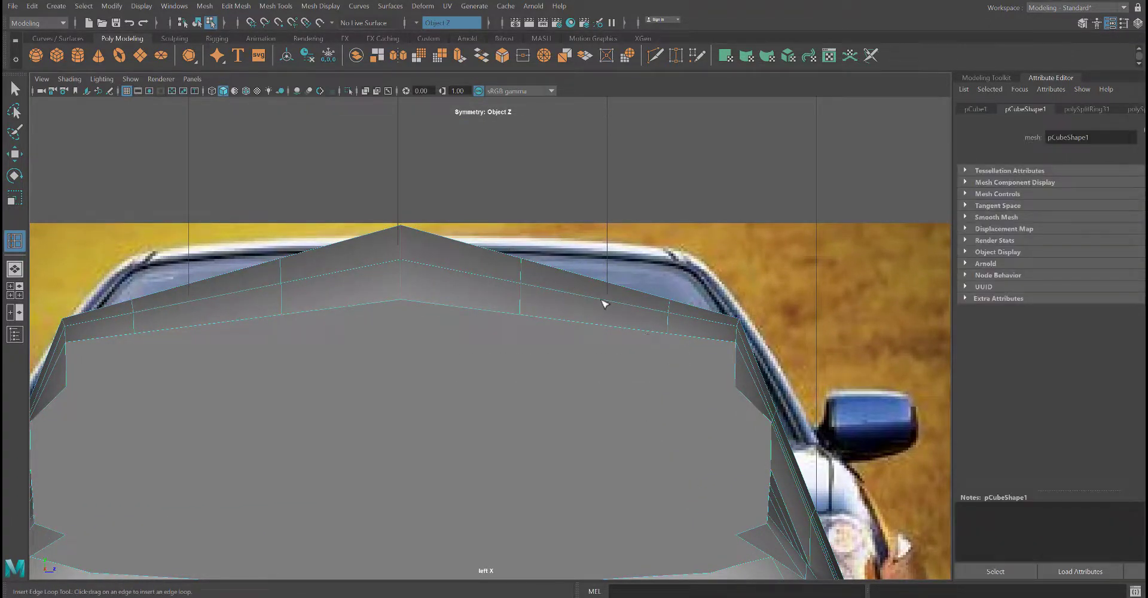
key("w")
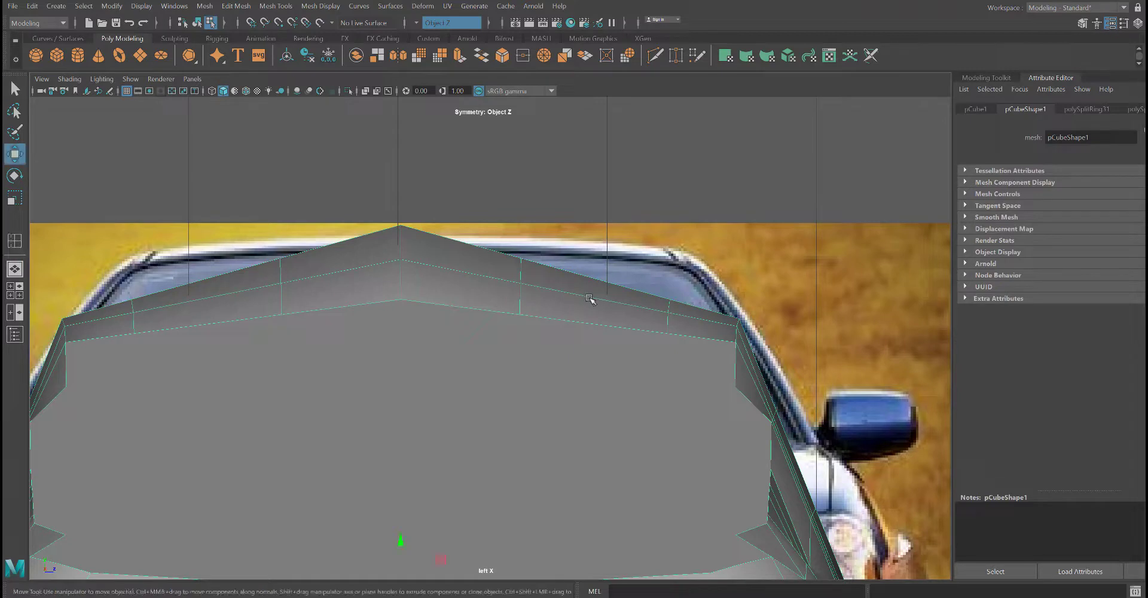
key("q")
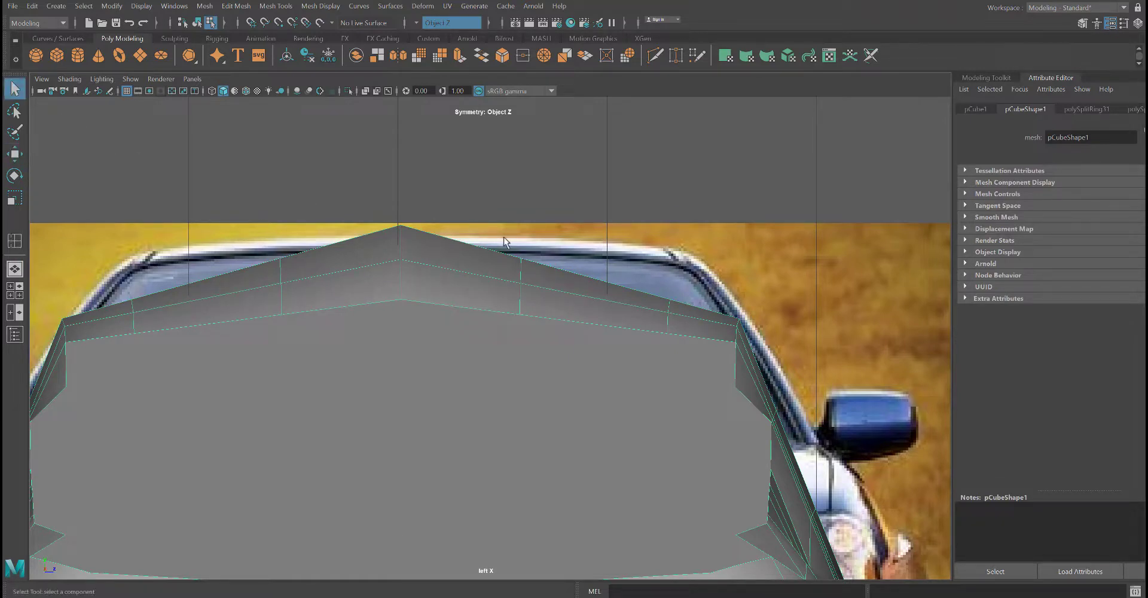
Step: Select the vertices of the added roof loops on one half and move them outward and up toward the photo's roofline
right_click_drag(496, 291, 436, 278)
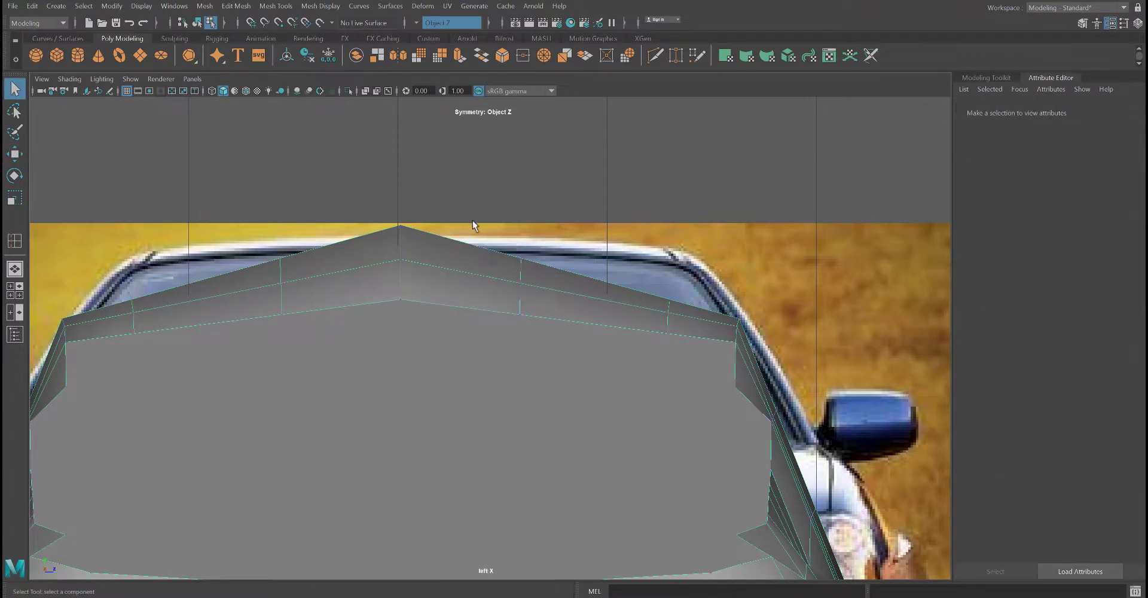
left_click_drag(471, 222, 699, 367)
key("w")
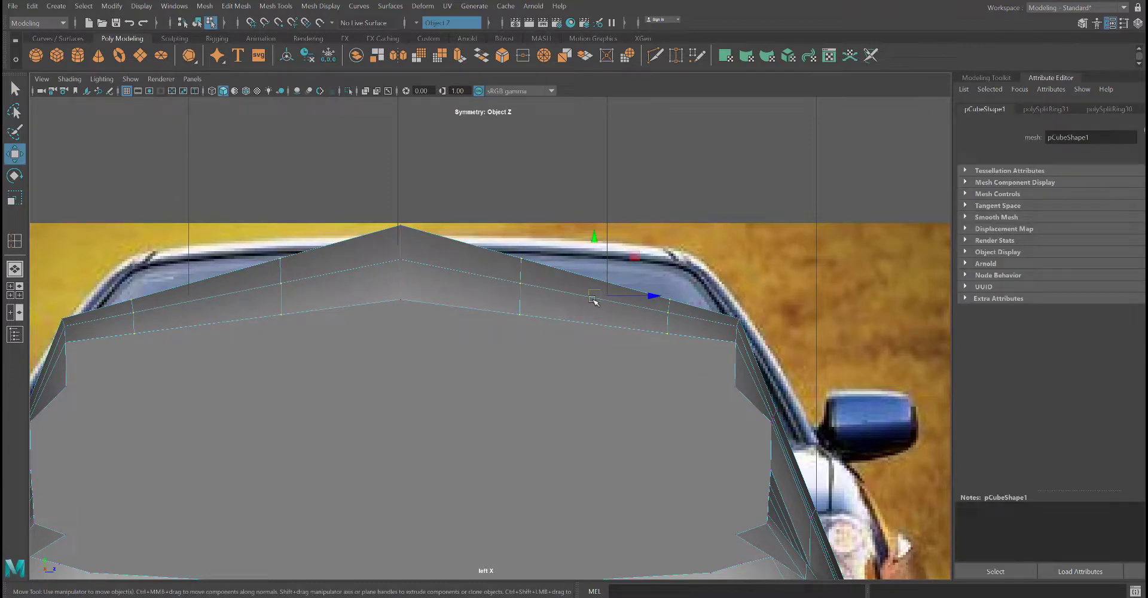
left_click_drag(593, 301, 637, 284)
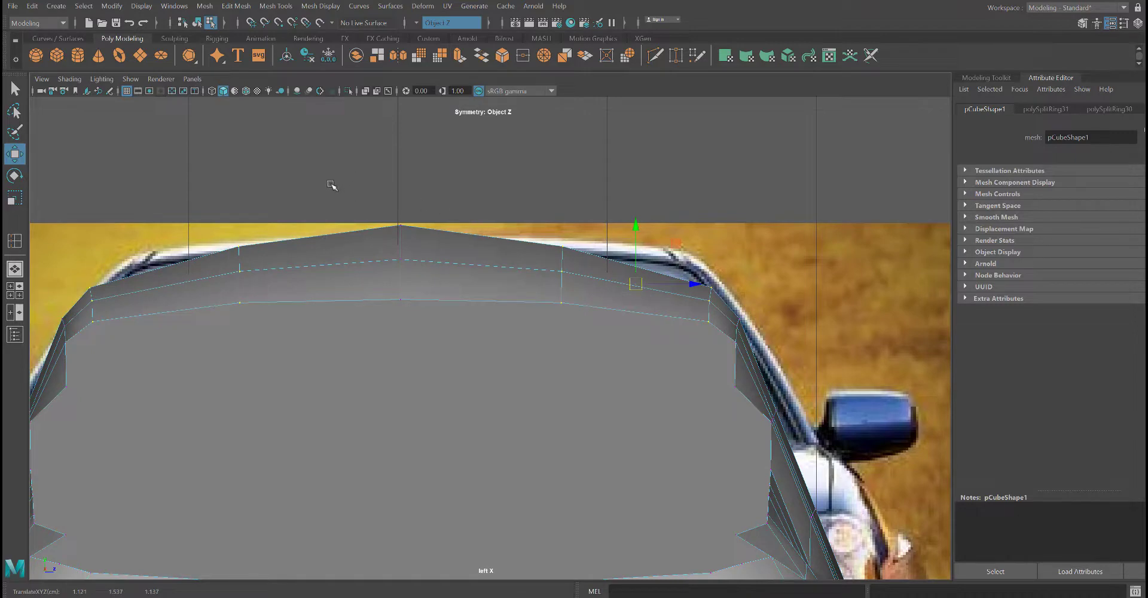
Step: Lower the roof's centre vertices slightly and fit the inner and outer roof loop vertices to the photo's roofline
left_click_drag(331, 185, 453, 277)
left_click_drag(402, 250, 411, 268)
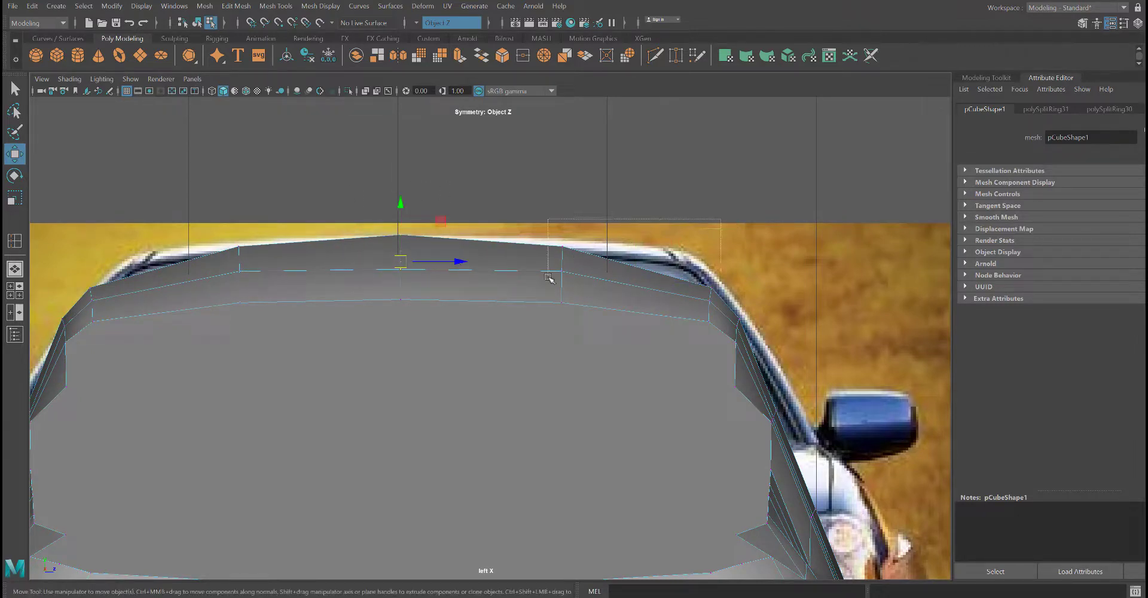
left_click_drag(547, 277, 568, 253)
left_click(731, 269)
left_click(689, 301)
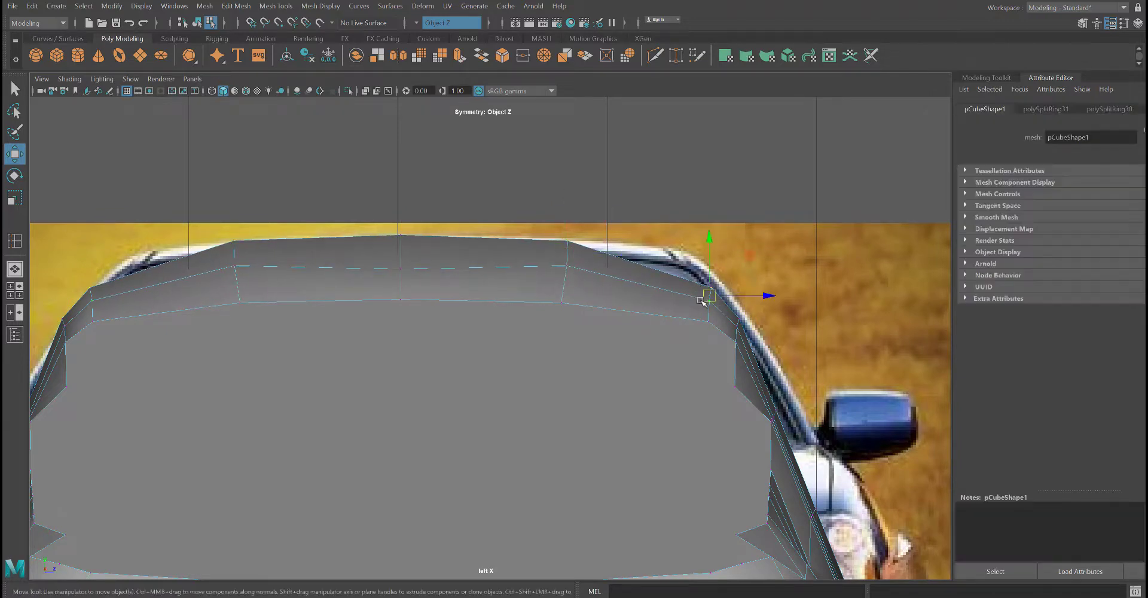
mouse_move(686, 290)
left_mouse_down()
mouse_move(689, 262)
mouse_move(692, 271)
left_mouse_up()
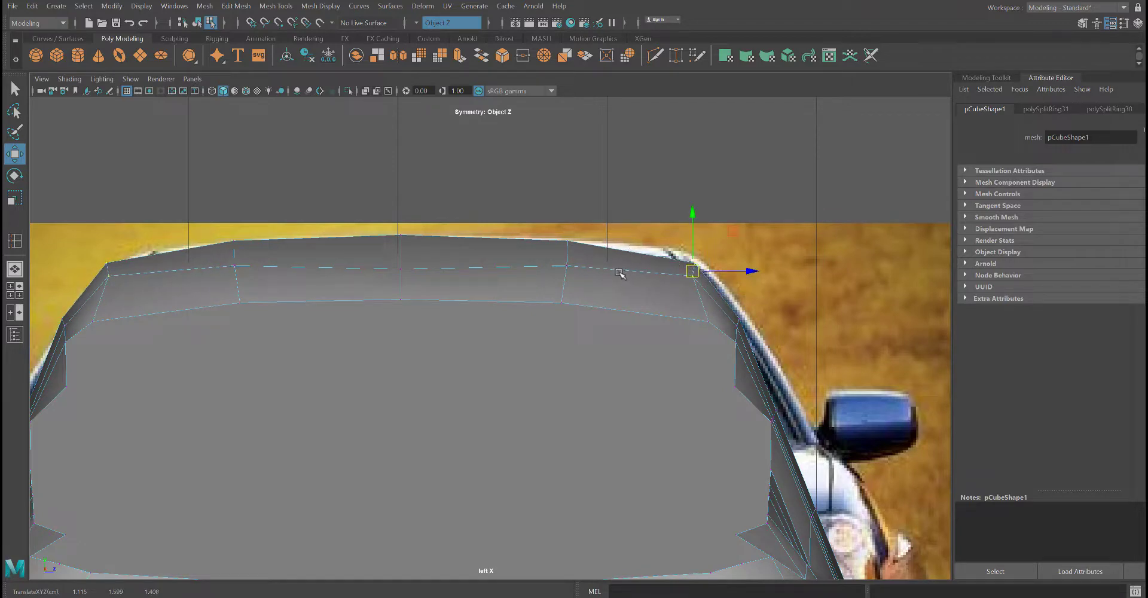
Step: Insert a mirrored edge loop between the inner and outer roof loops
left_click(276, 6)
left_click(311, 102)
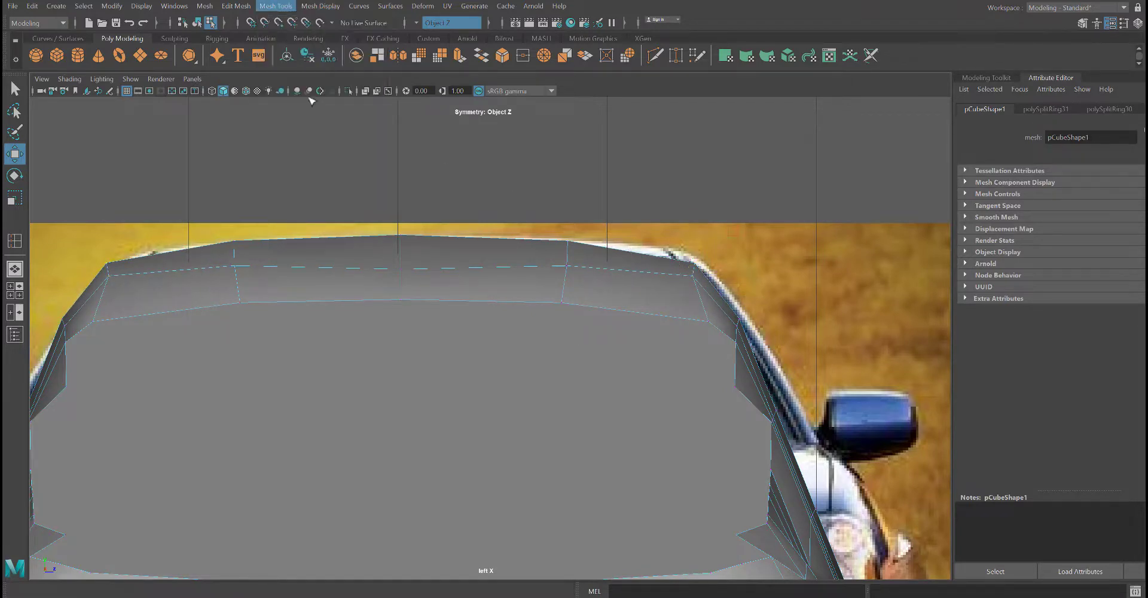
left_click(641, 257)
key("q")
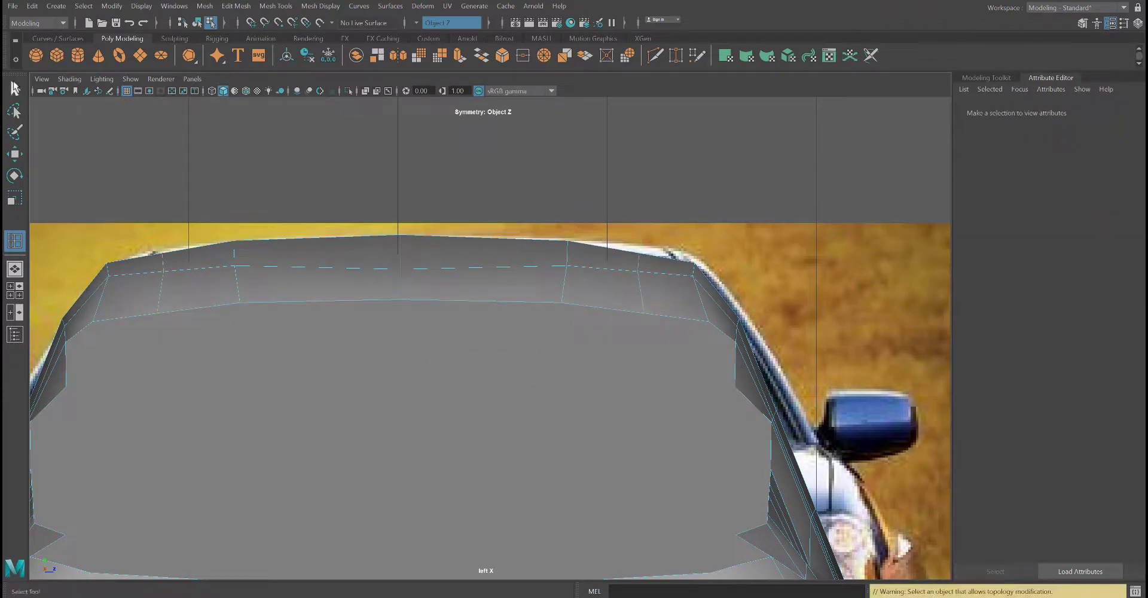
Step: Move the upper vertices of the newest roof loop and the roof corner onto the curved roofline in the photo
right_click_drag(555, 293, 502, 280)
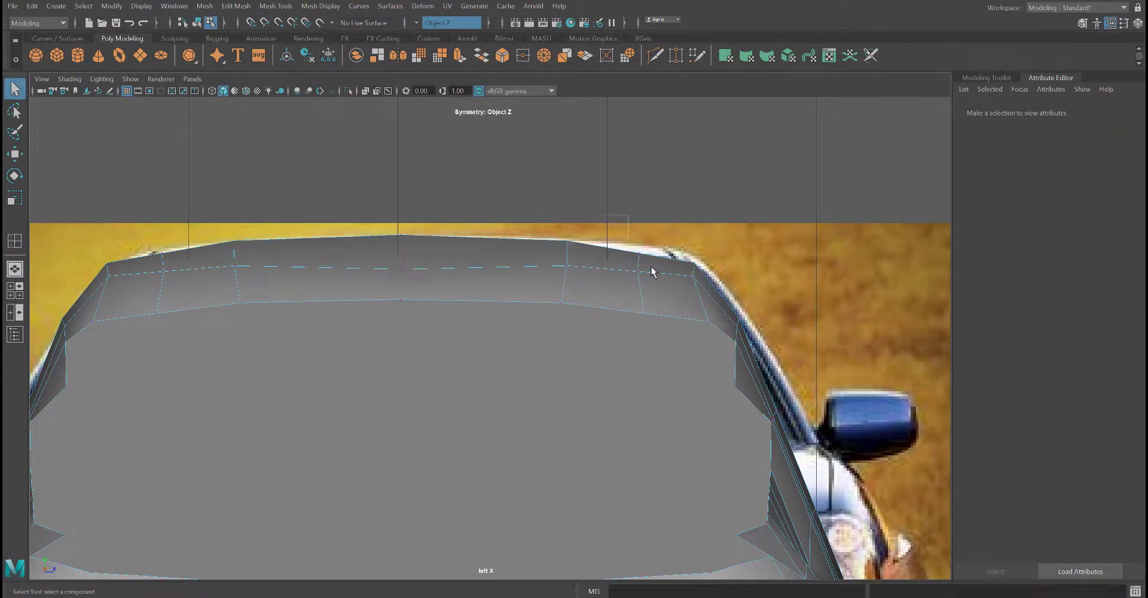
left_click(639, 272)
key("w")
left_click_drag(639, 272, 703, 270)
left_click(741, 249)
left_click(697, 270)
Step: Move the vertices below the roof corner outward along the windshield pillar in the front photo
scroll(779, 414, "up", 1)
middle_click_drag(779, 414, 584, 328, "alt")
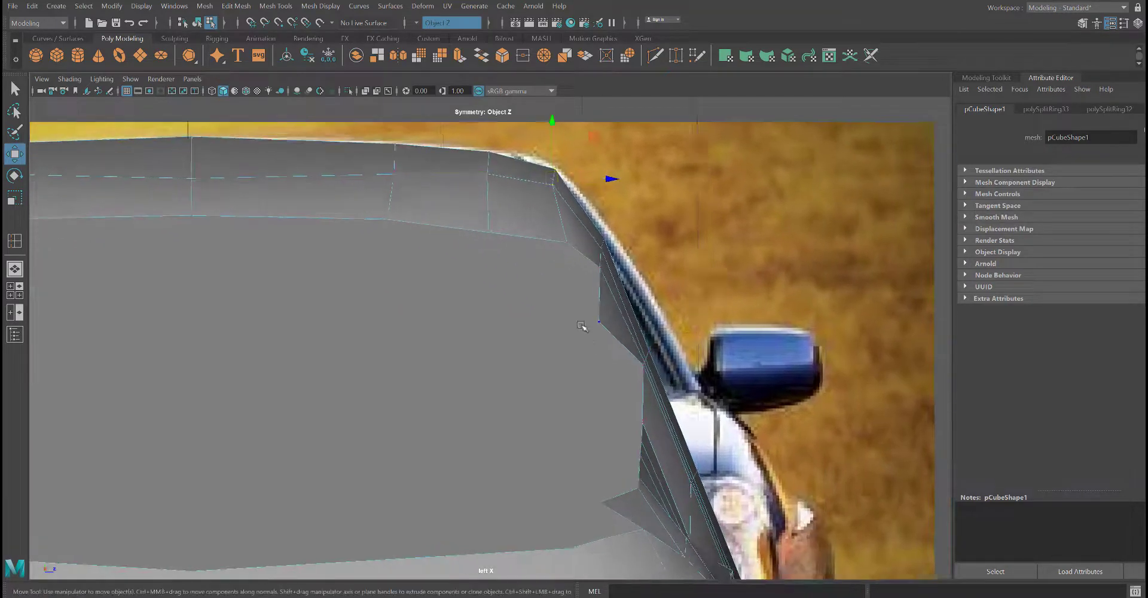
scroll(592, 274, "up", 2)
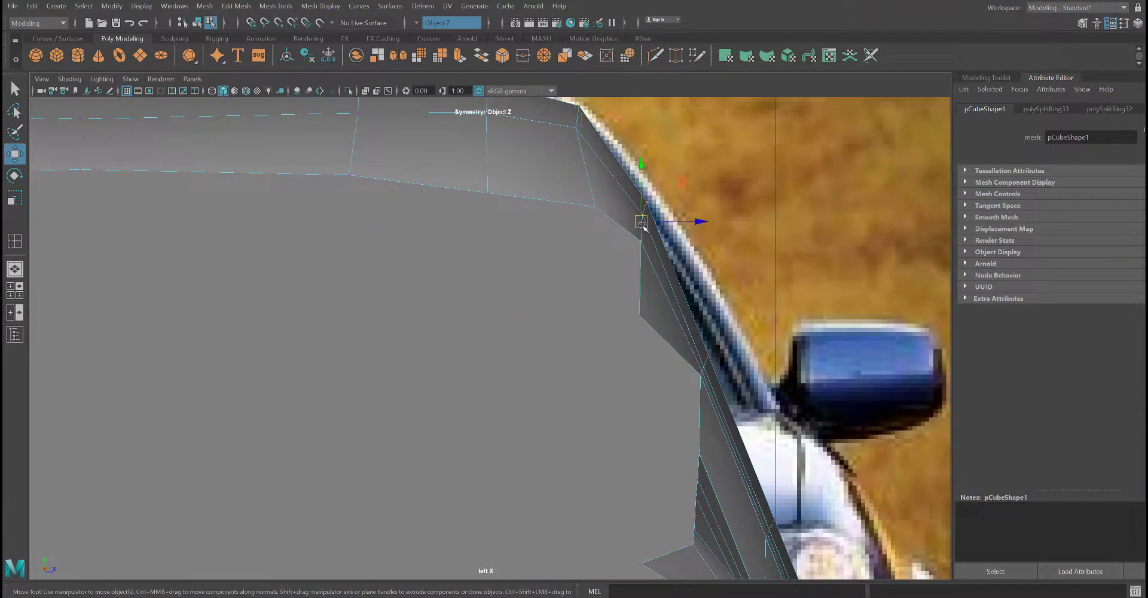
left_click_drag(644, 206, 650, 221)
left_click(739, 297)
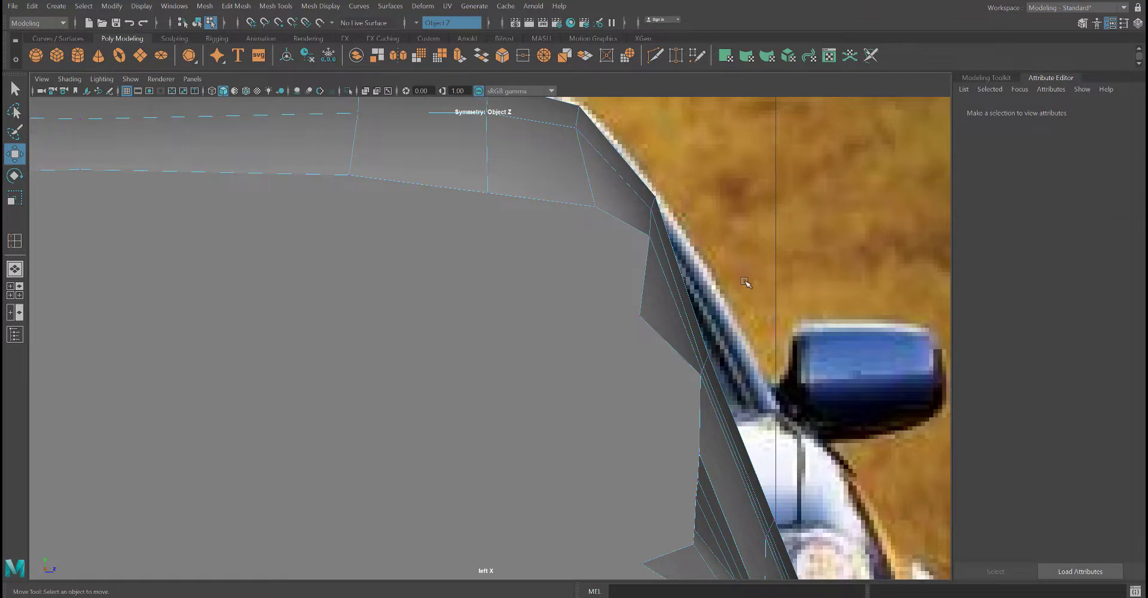
left_click_drag(745, 279, 712, 328)
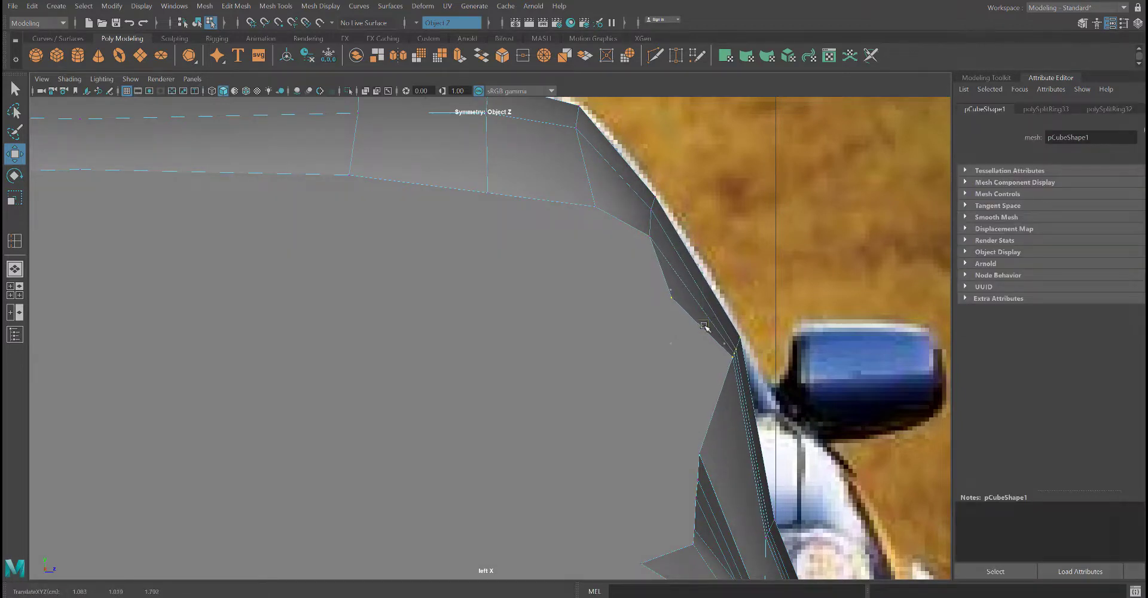
Step: Move the vertices at the window base up and outward to the point just below the side mirror
middle_click_drag(795, 488, 685, 335, "alt")
scroll(685, 335, "up", 1)
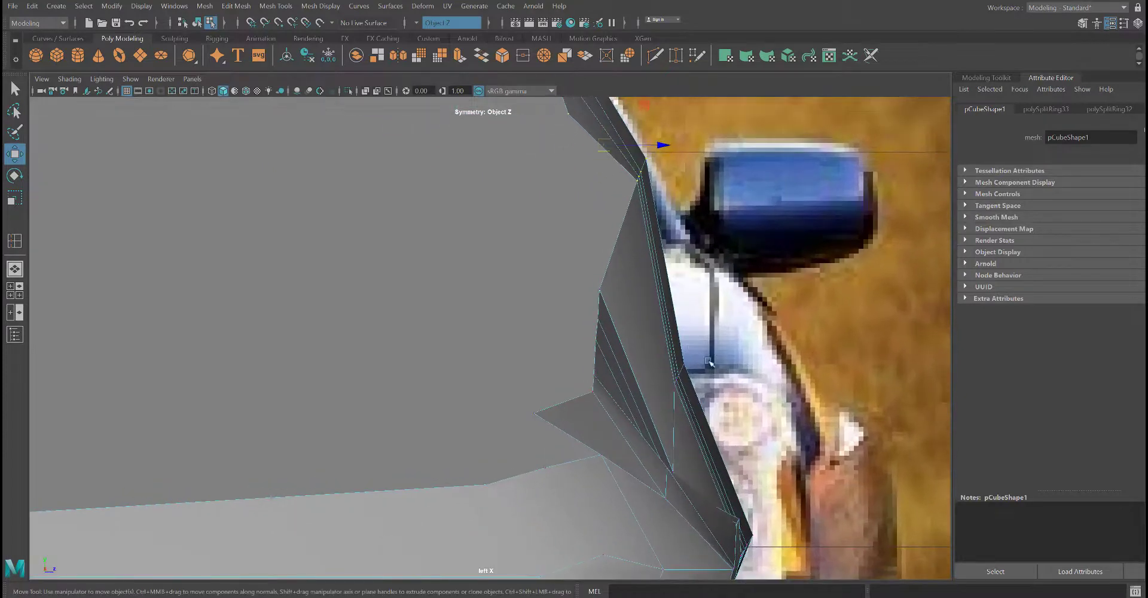
left_click(672, 375)
left_click_drag(674, 373, 715, 289)
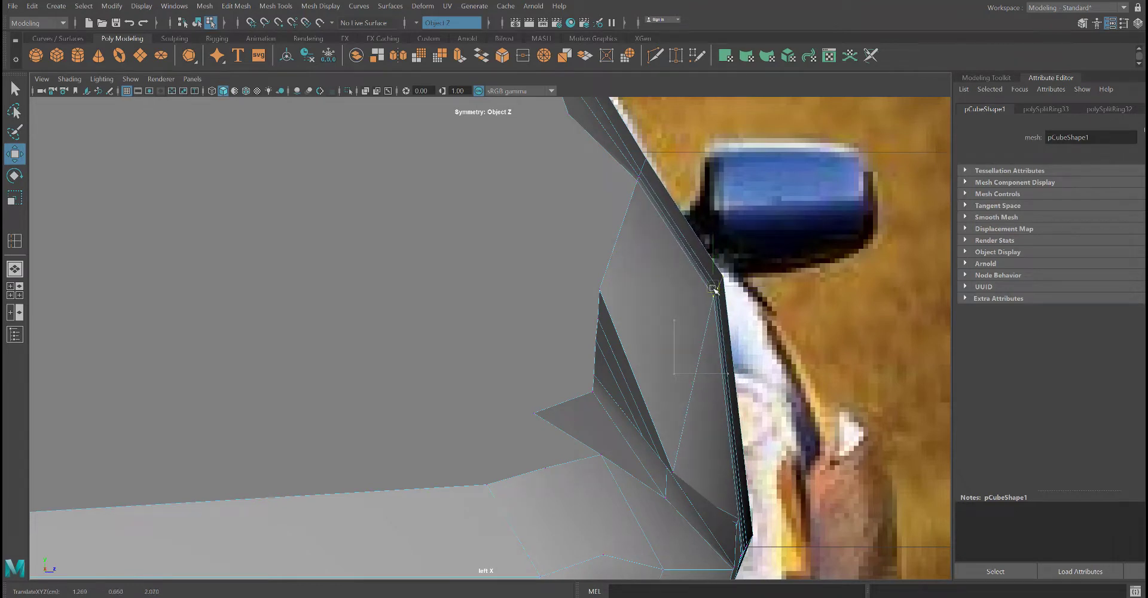
Step: Move the widest side vertices below the mirror outward over the headlight toward the fender
left_click(773, 365)
middle_click_drag(756, 410, 705, 389, "alt")
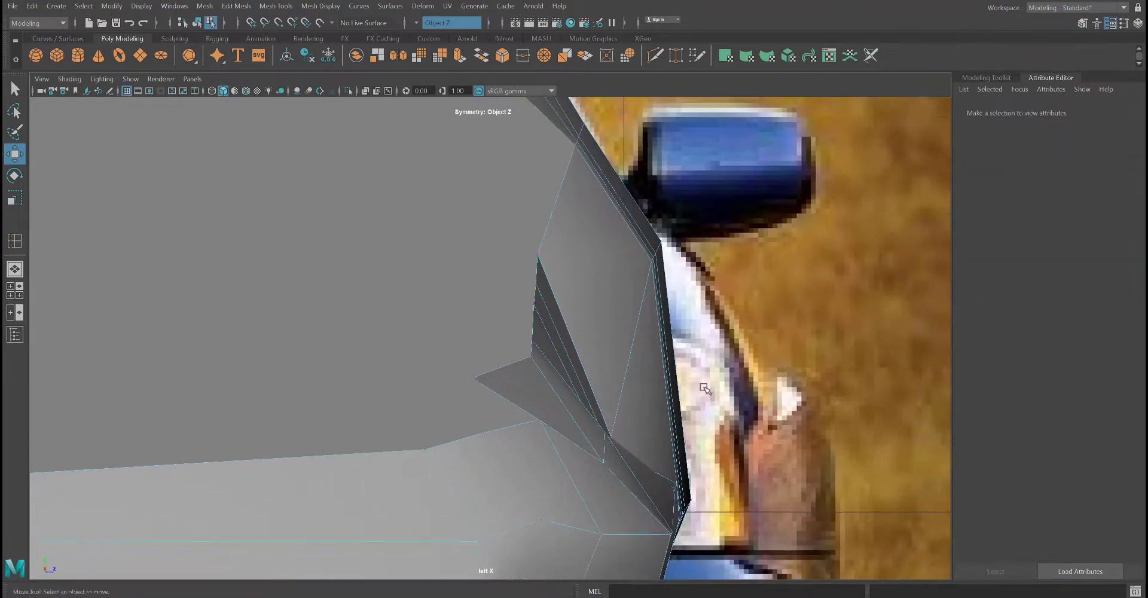
left_click(665, 501)
left_click_drag(665, 501, 701, 496)
left_click(676, 353)
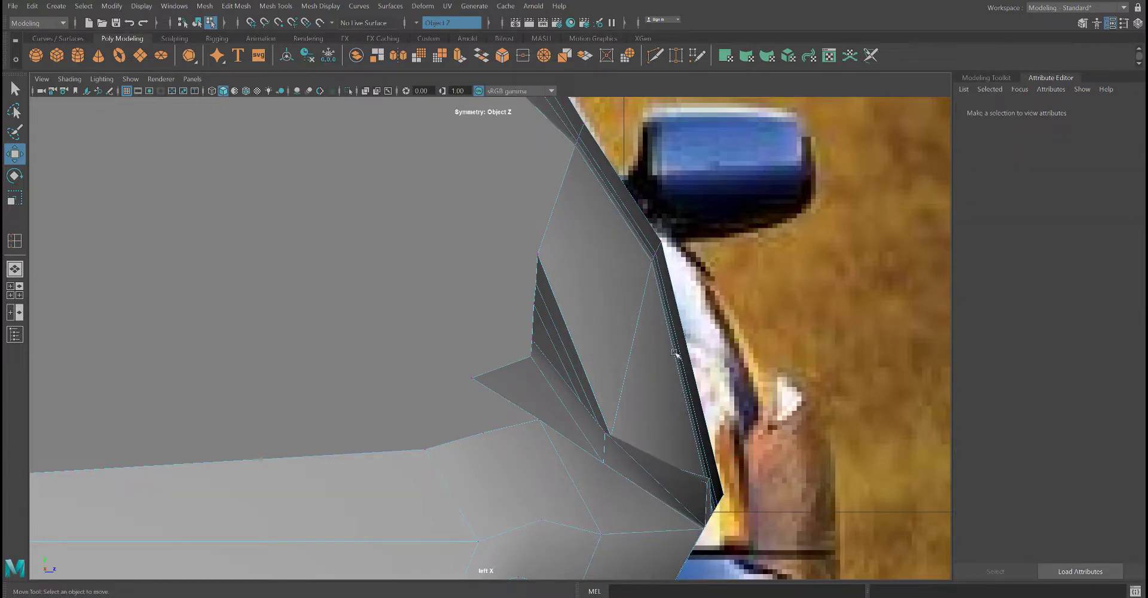
Step: Insert two edge loops along the body side between the window base and the widest fender point
left_click(236, 6)
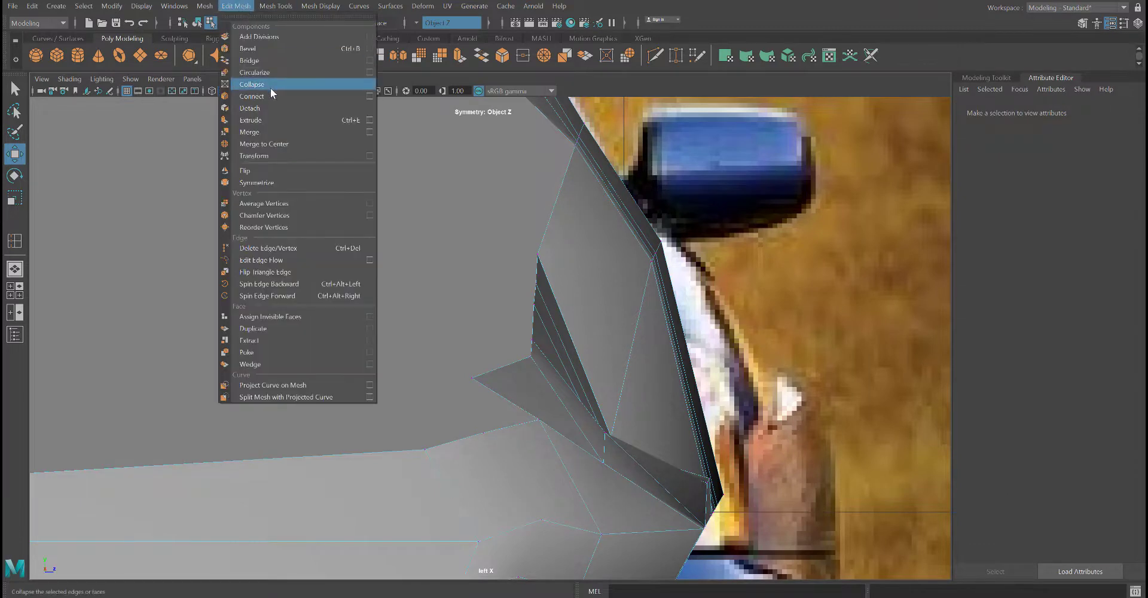
mouse_move(276, 6)
left_click(311, 93)
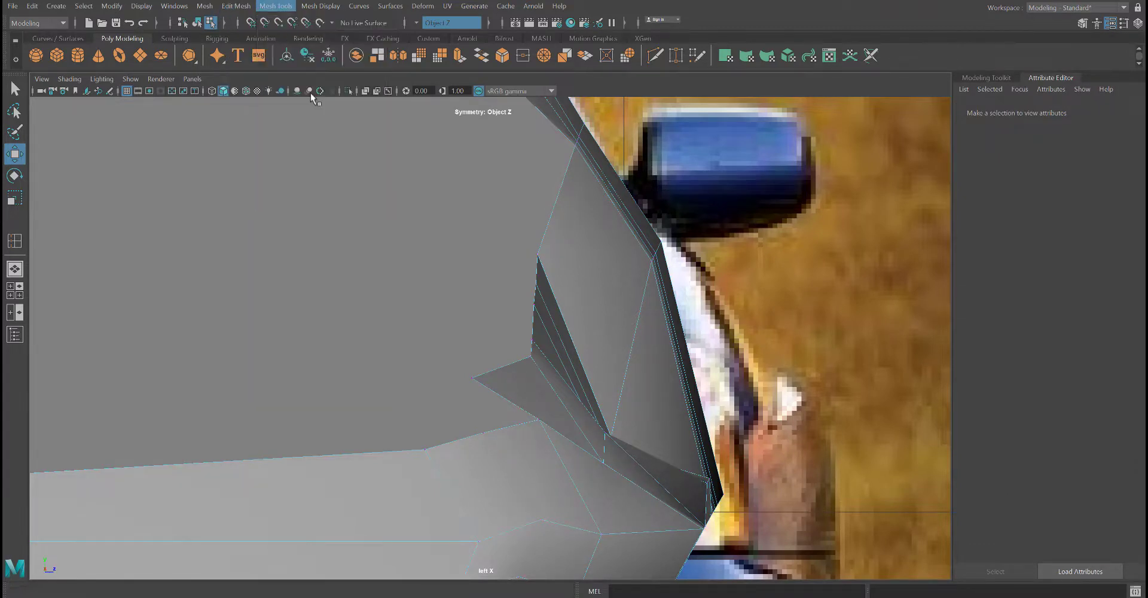
left_click(677, 303)
left_click_drag(695, 374, 706, 399)
left_click(14, 89)
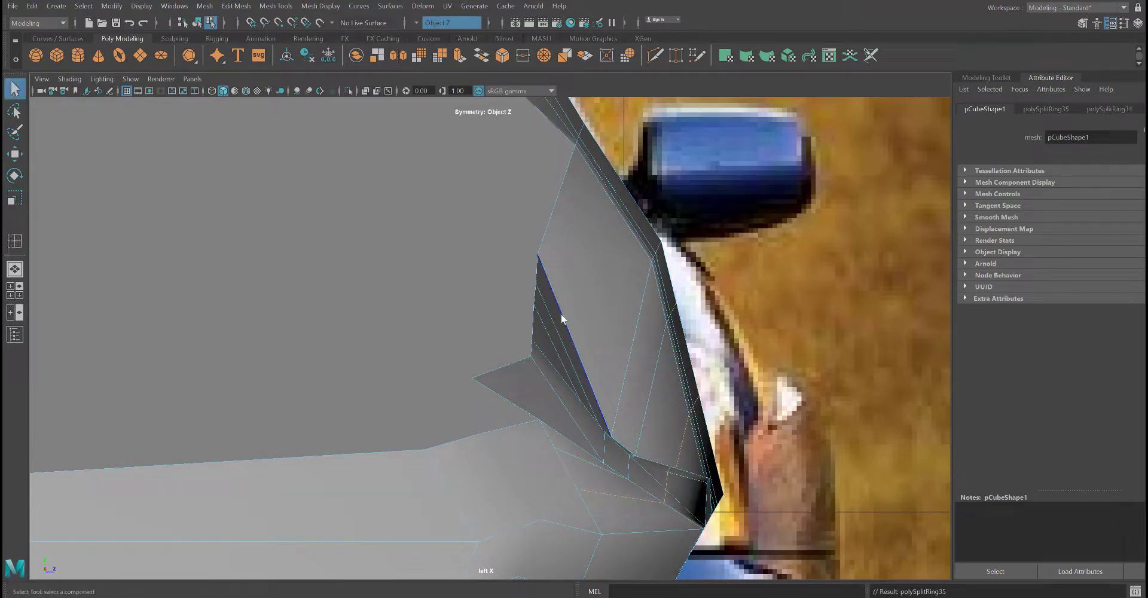
Step: Push the vertices of the two new side loops outward to the fender curve and adjust the vertices at the mirror base
right_click_drag(559, 279, 498, 283)
left_click_drag(735, 274, 662, 427)
key("w")
left_click_drag(686, 354, 724, 354)
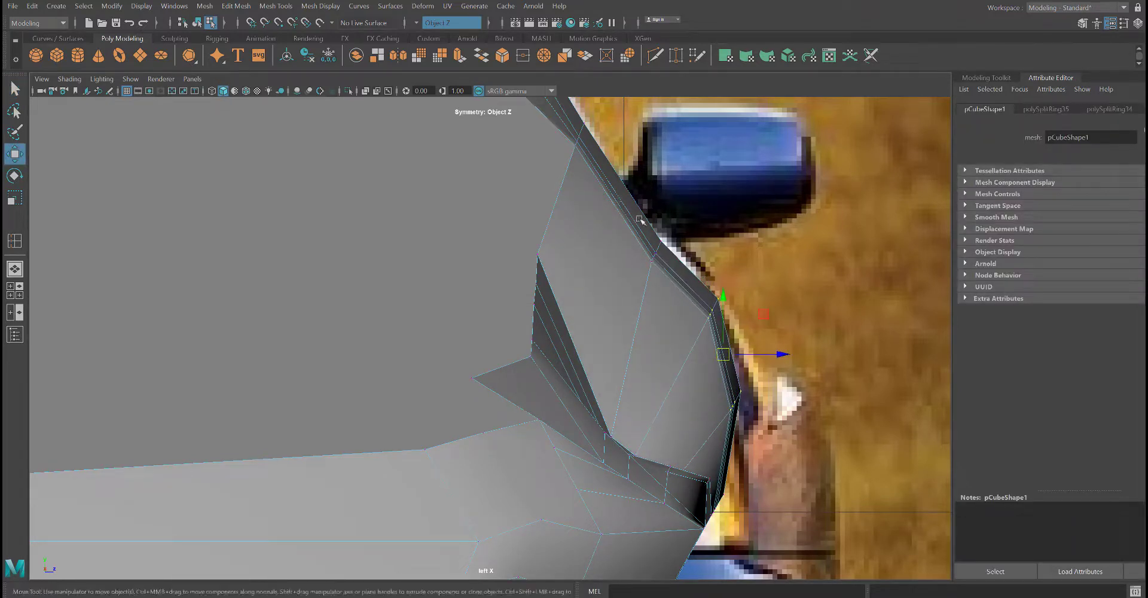
left_click(655, 239)
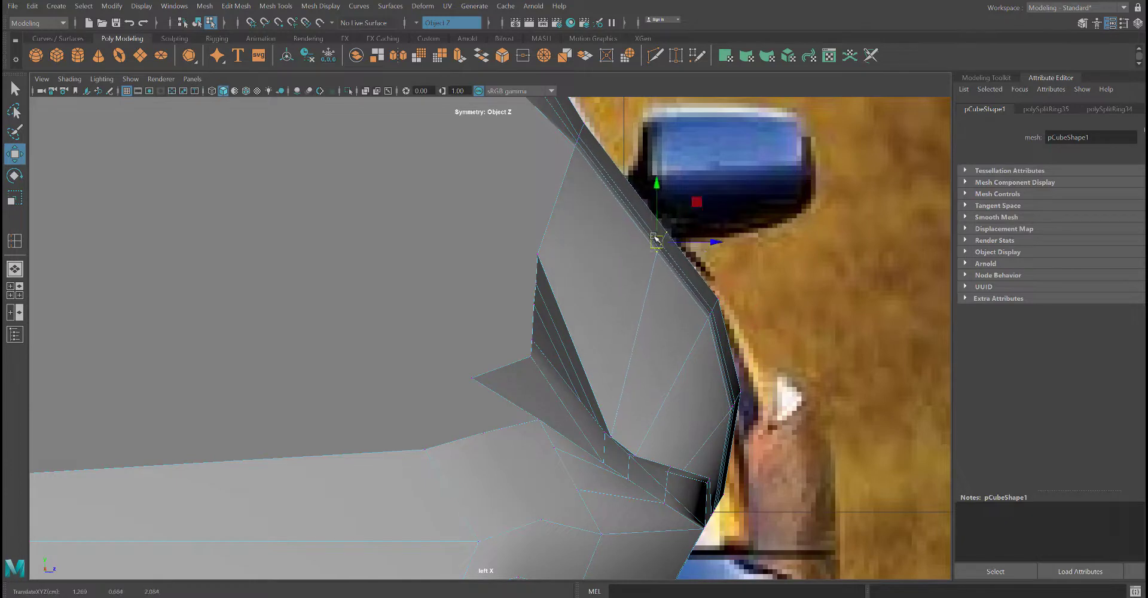
Step: Pull the lower fender vertices and the corner beneath them outward toward the car's outer edge in the photo
left_click(772, 466)
middle_click_drag(775, 472, 674, 320, "alt")
scroll(699, 241, "up", 2)
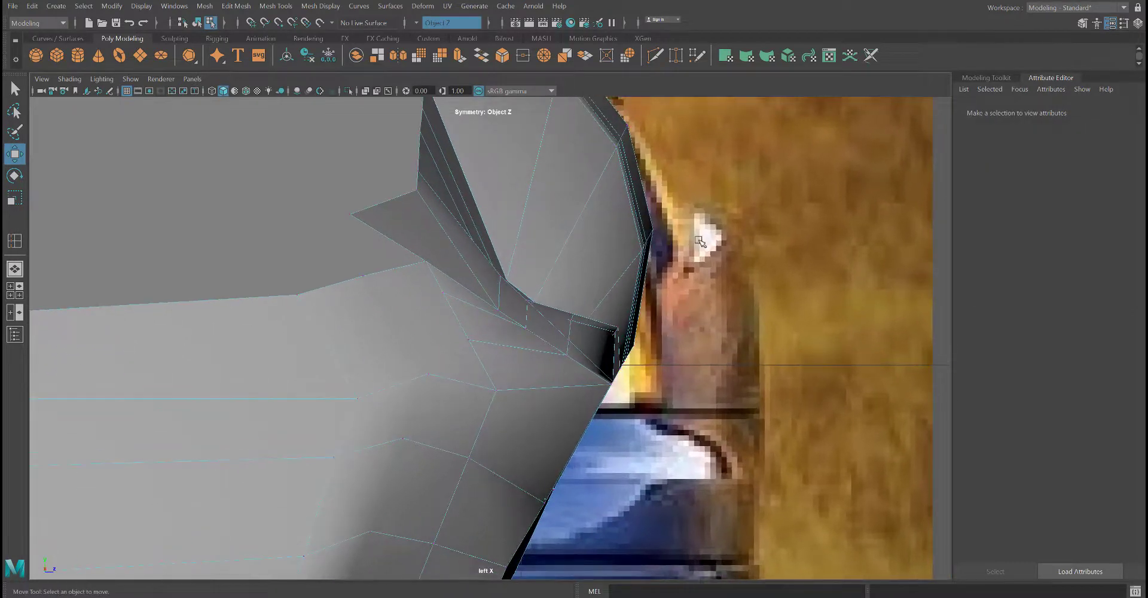
left_click_drag(694, 186, 624, 311)
left_click_drag(641, 233, 668, 232)
left_click(710, 337)
left_click_drag(697, 273, 557, 417)
left_click_drag(604, 335, 678, 375)
left_click(692, 505)
Step: Reposition the lower fender corner vertices downward along the fender's outer edge in the photo
middle_click_drag(692, 506, 670, 388, "alt")
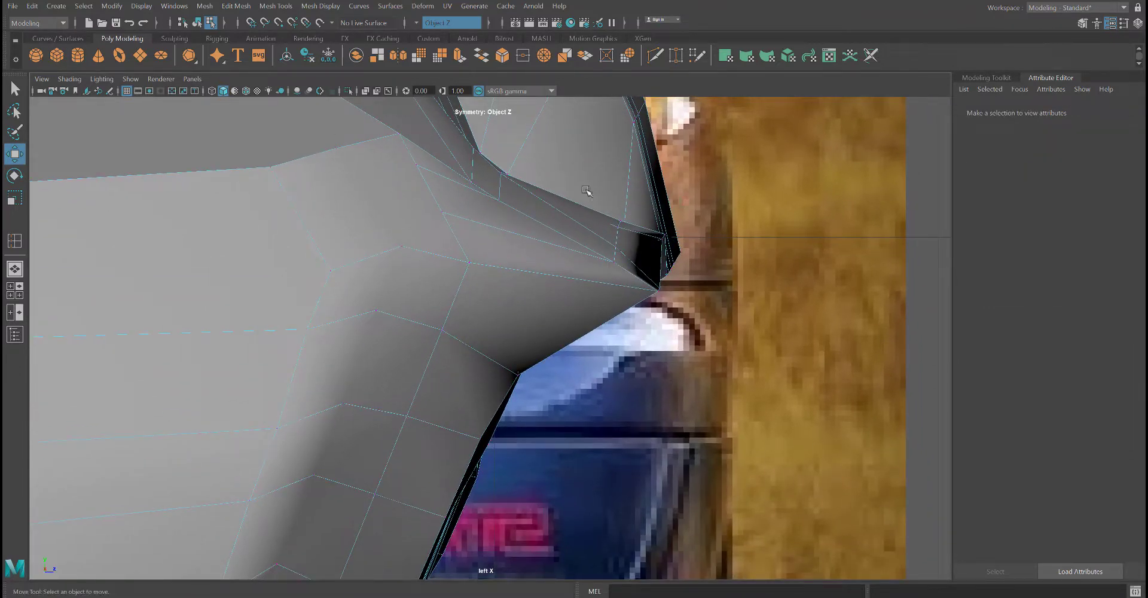
left_click_drag(586, 191, 703, 316)
left_click_drag(645, 243, 670, 227)
left_click(696, 401)
left_click_drag(657, 269, 654, 318)
left_click(658, 385)
Step: Move the upper and lower side vertices of the front bumper outward to widen it toward the photo's bumper outline
left_click_drag(553, 439, 492, 362)
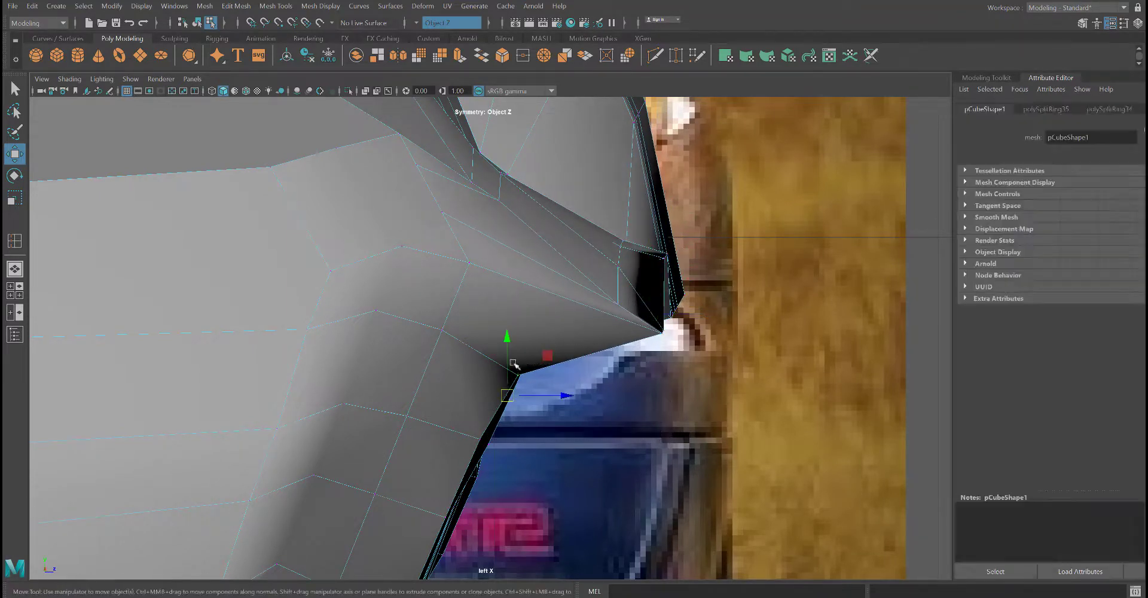
left_click_drag(513, 401, 576, 397)
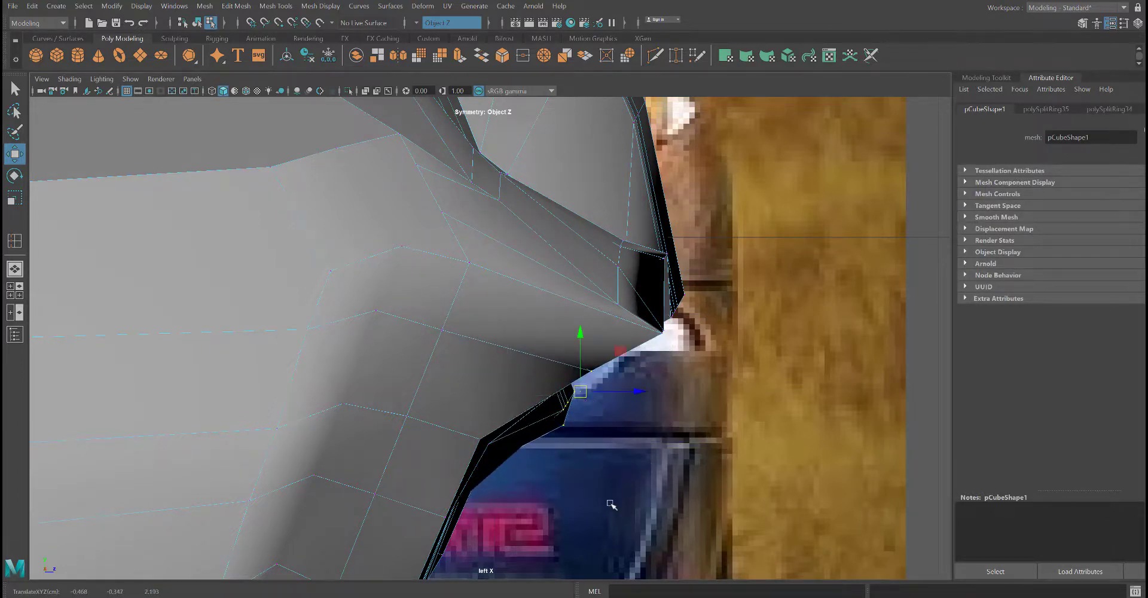
middle_click_drag(624, 487, 653, 312, "alt")
middle_click_drag(628, 369, 669, 343, "alt")
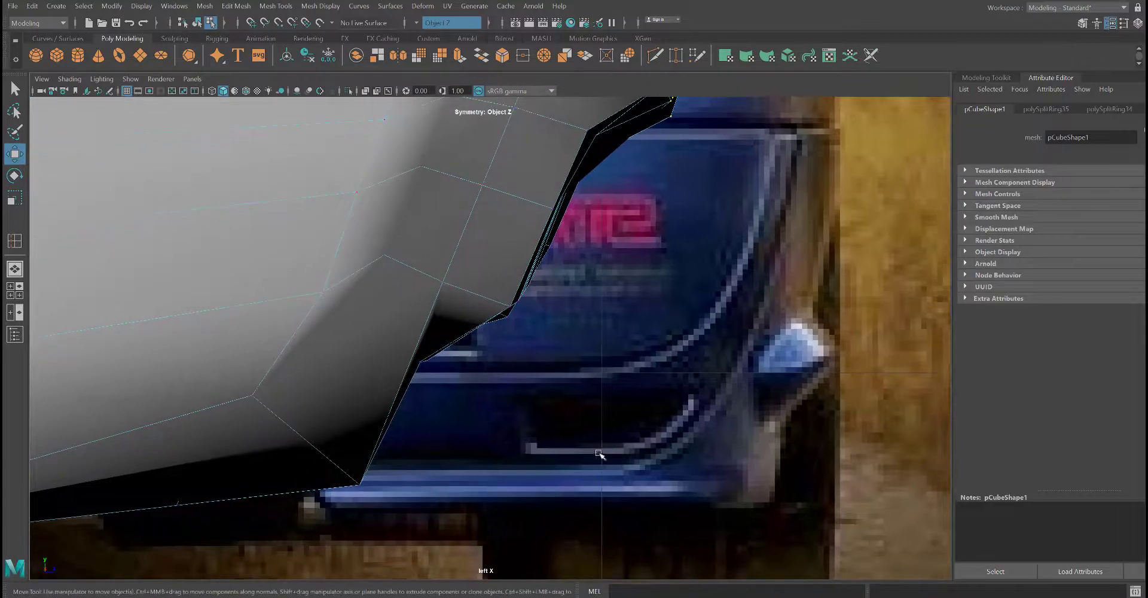
left_click_drag(425, 361, 476, 480)
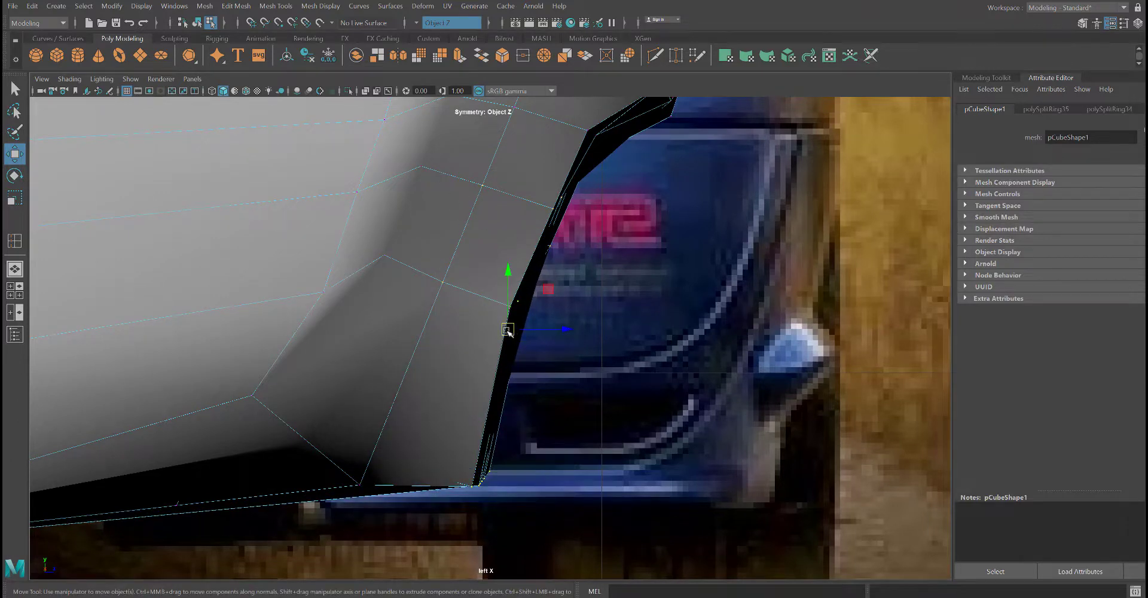
Step: Move the side vertices of the front bumper outward and raise its lower corner slightly toward the bumper outline in the front photo
left_click_drag(507, 330, 546, 325)
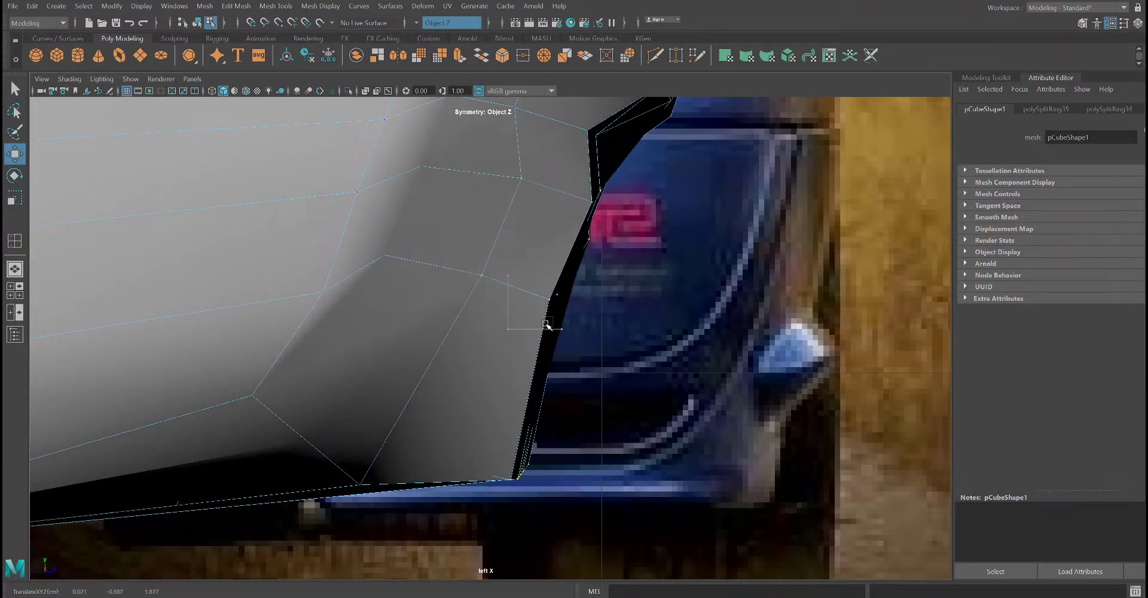
left_click(639, 360)
middle_click_drag(610, 317, 610, 380, "alt")
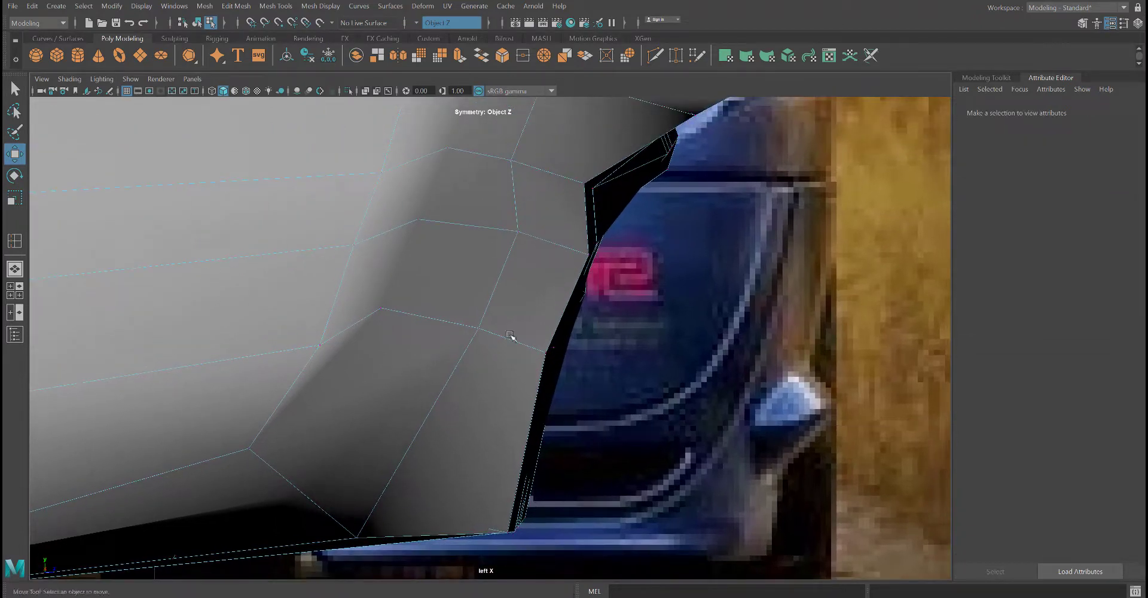
left_click_drag(559, 376, 598, 364)
left_click_drag(604, 536, 505, 514)
left_click_drag(728, 317, 558, 179)
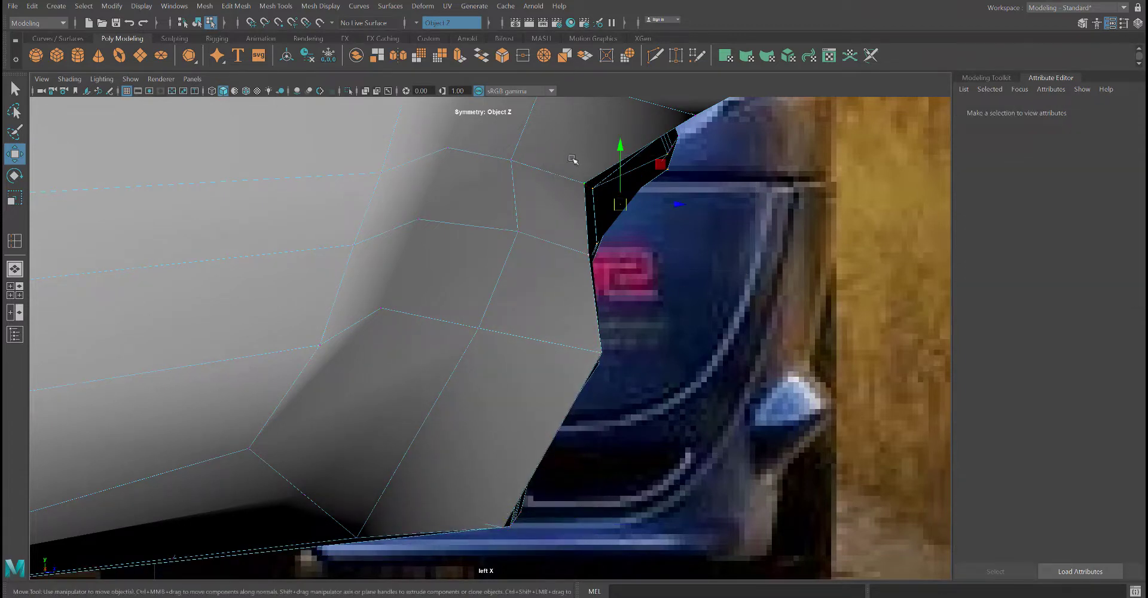
left_click_drag(621, 213, 671, 231)
left_click(714, 310)
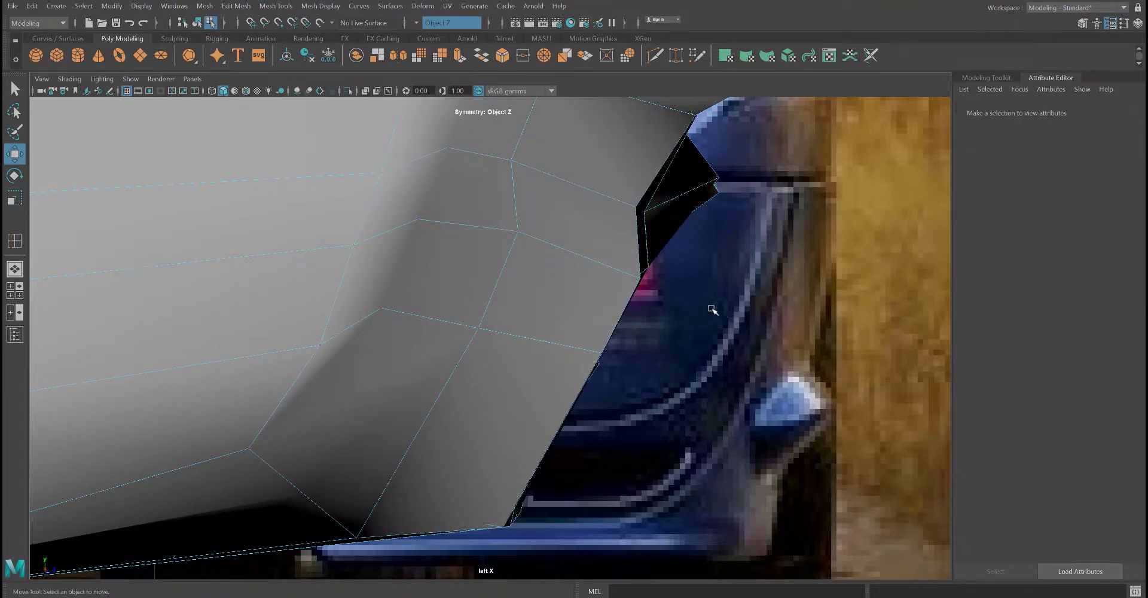
Step: Examine the widened bumper and the side of the body in perspective and against the front photo
scroll(671, 333, "down", 10)
key("space")
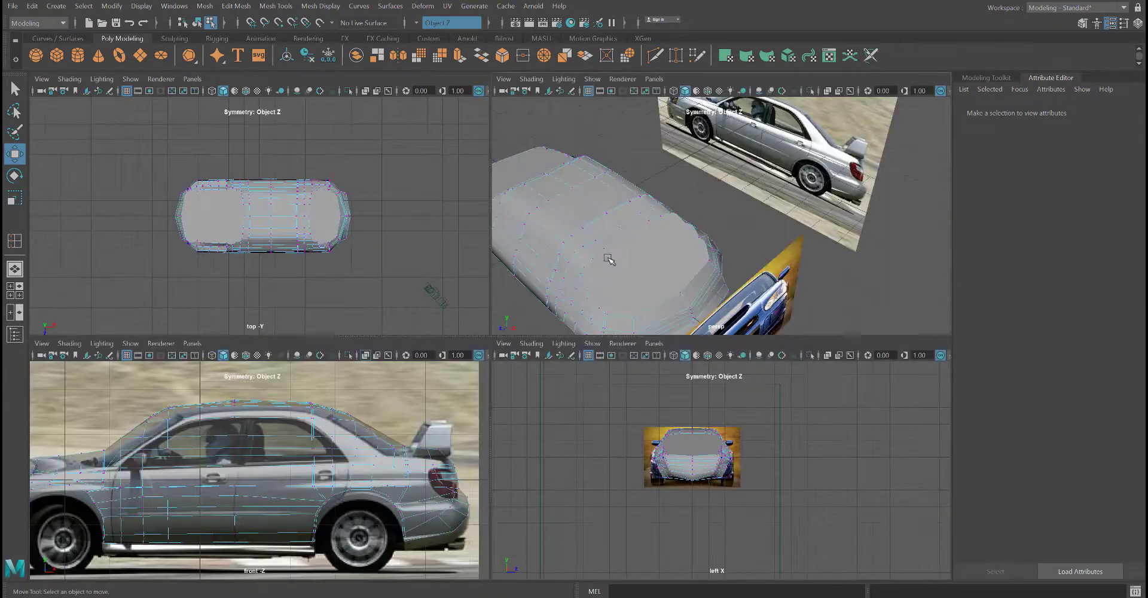
left_click_drag(607, 257, 693, 258, "alt")
key("space")
key("space")
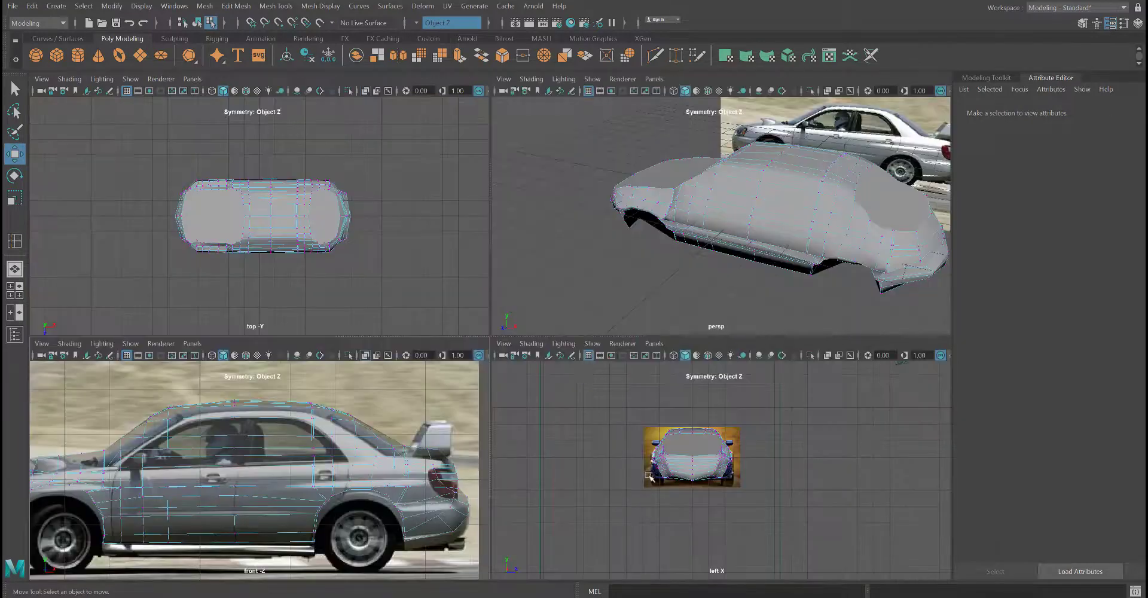
key("space")
scroll(751, 505, "up", 6)
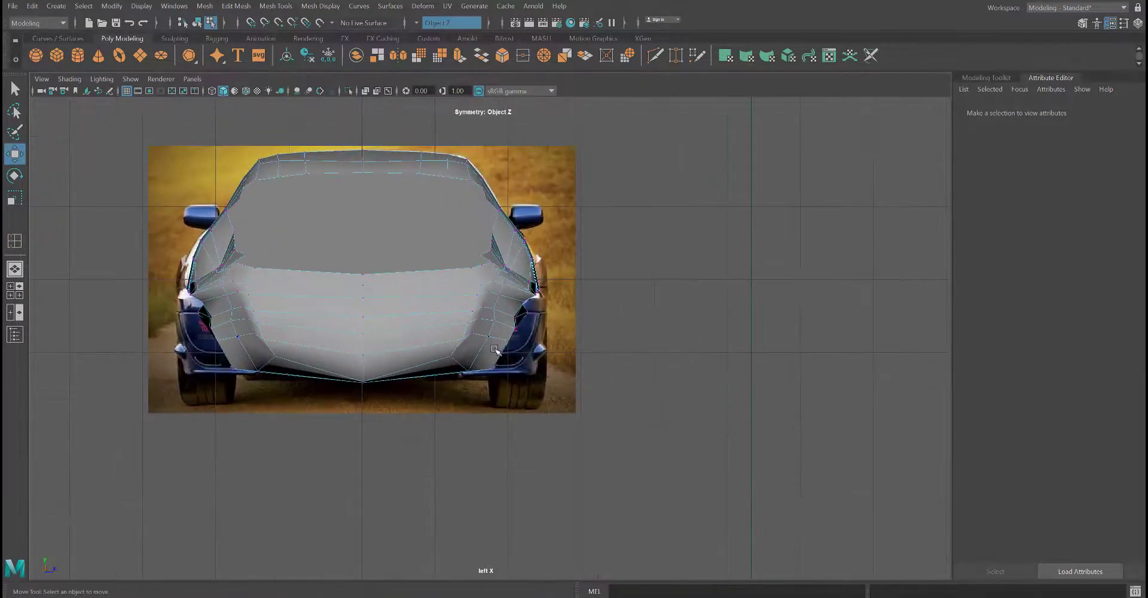
scroll(494, 350, "up", 8)
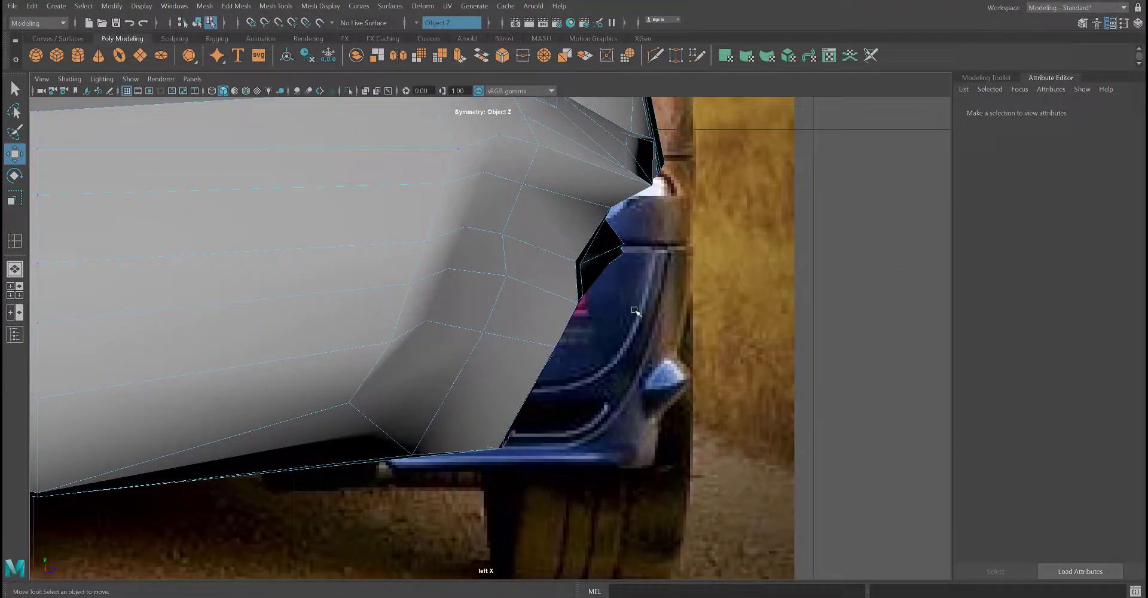
Step: Delete the dark inner faces showing behind the upper side edge of the front bumper
right_click(569, 329)
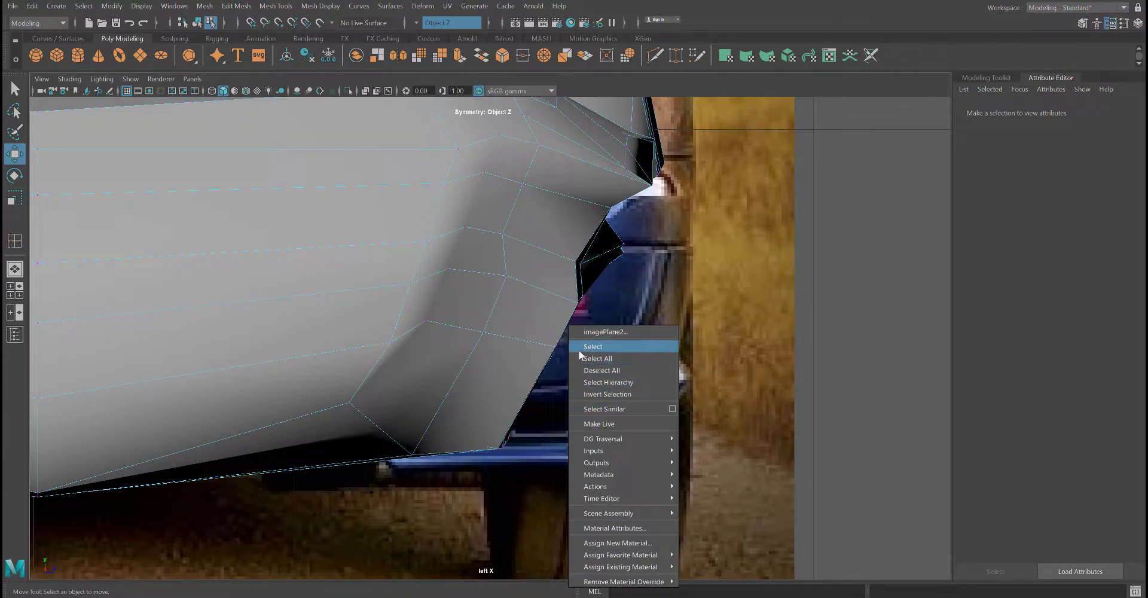
right_click_drag(496, 280, 496, 314)
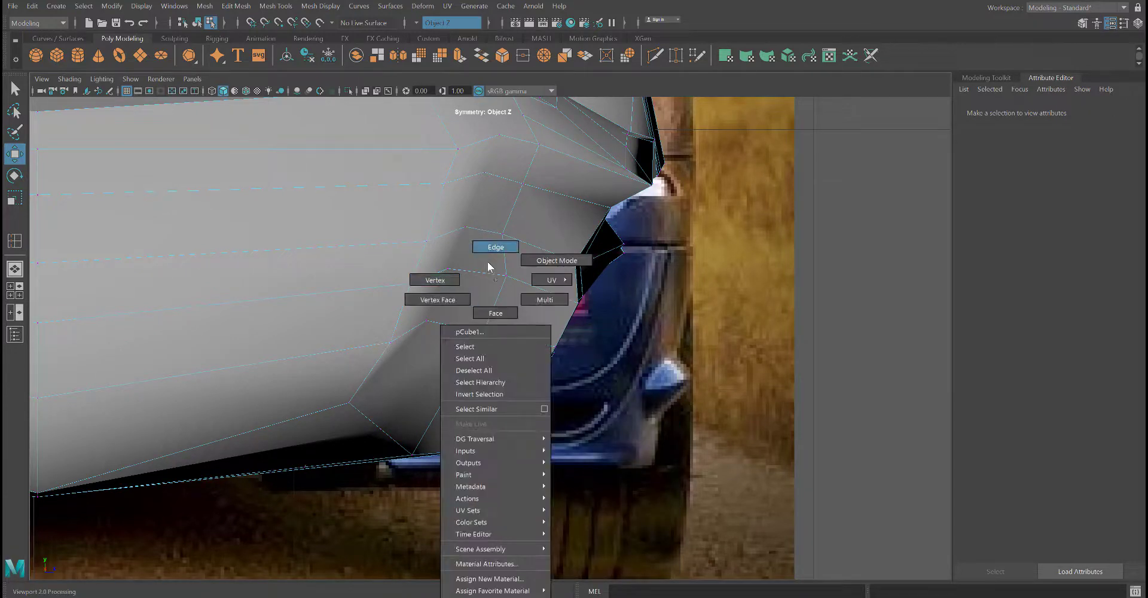
right_click_drag(489, 266, 496, 312)
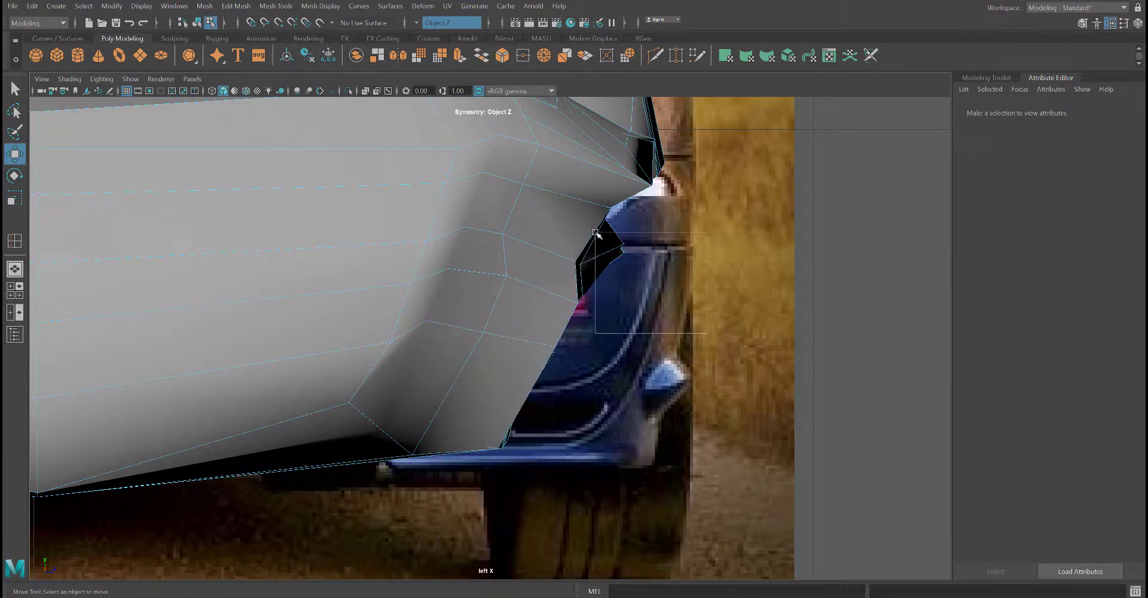
left_click_drag(596, 233, 604, 242)
left_click(632, 299)
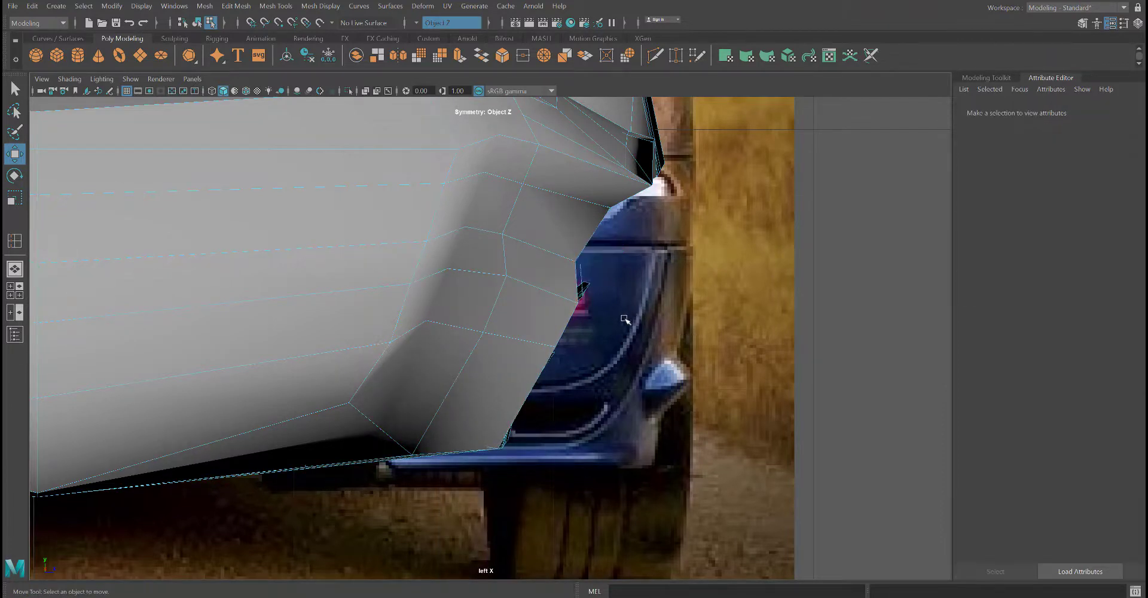
left_click_drag(579, 263, 577, 262)
left_click(687, 246)
scroll(526, 458, "up", 3)
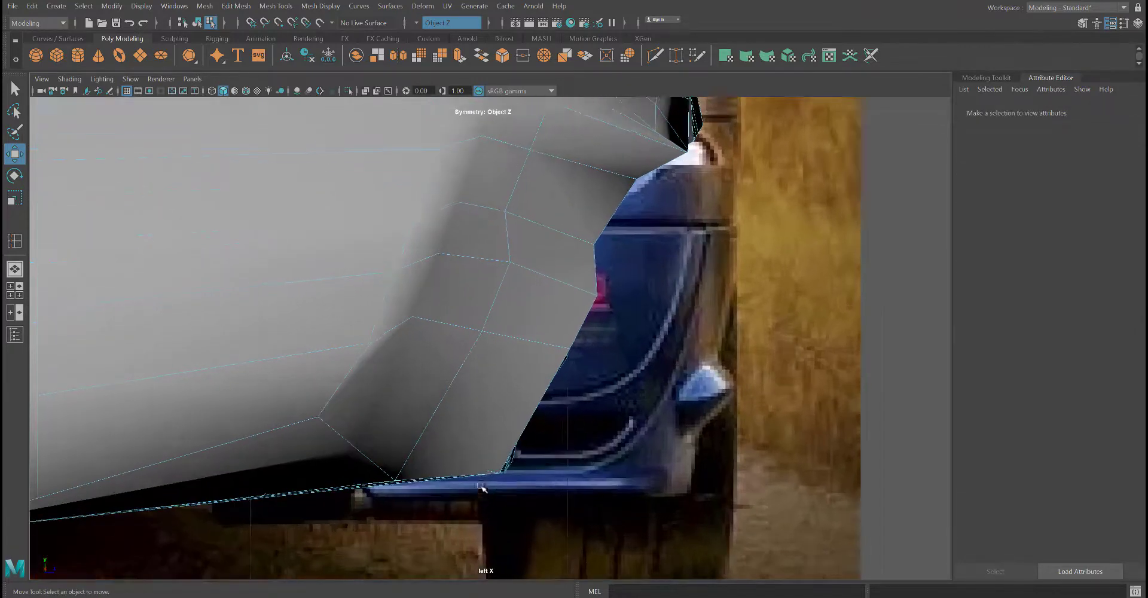
Step: Delete the underside faces and the leftover sliver faces at the lower side edge of the front bumper
left_click_drag(509, 501, 527, 523)
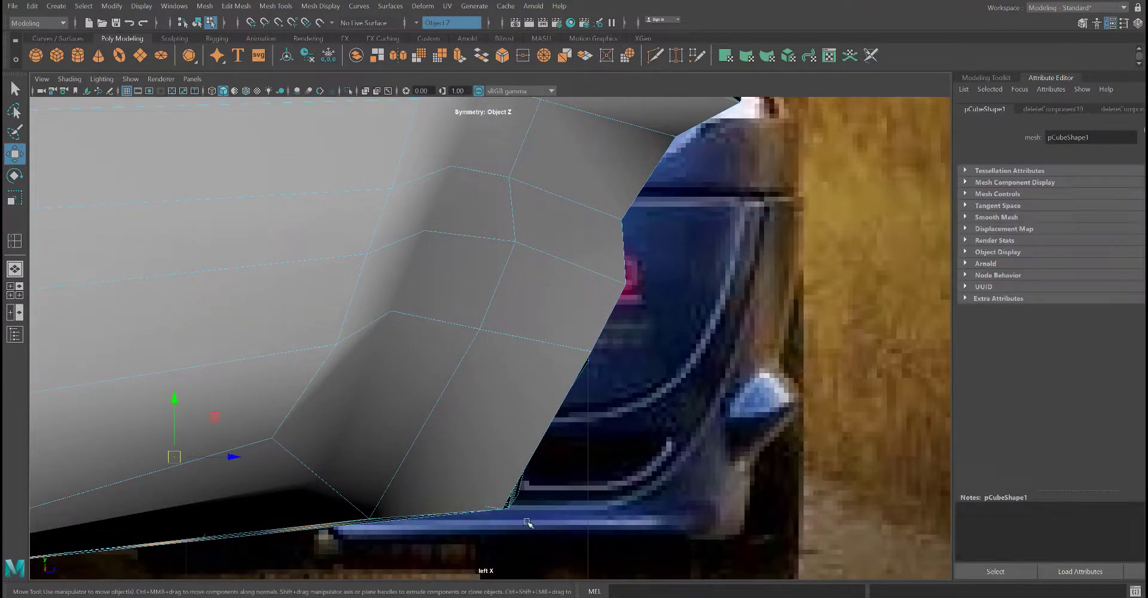
left_click(520, 531)
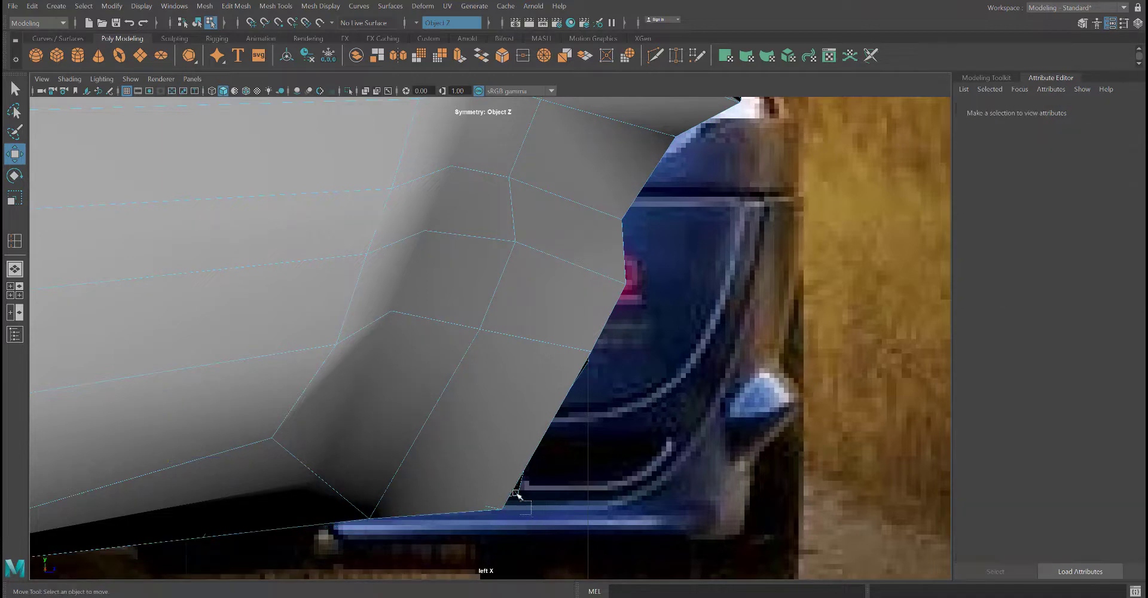
left_click_drag(518, 491, 517, 491)
left_click(552, 507)
left_click_drag(588, 362, 592, 366)
scroll(586, 383, "up", 5)
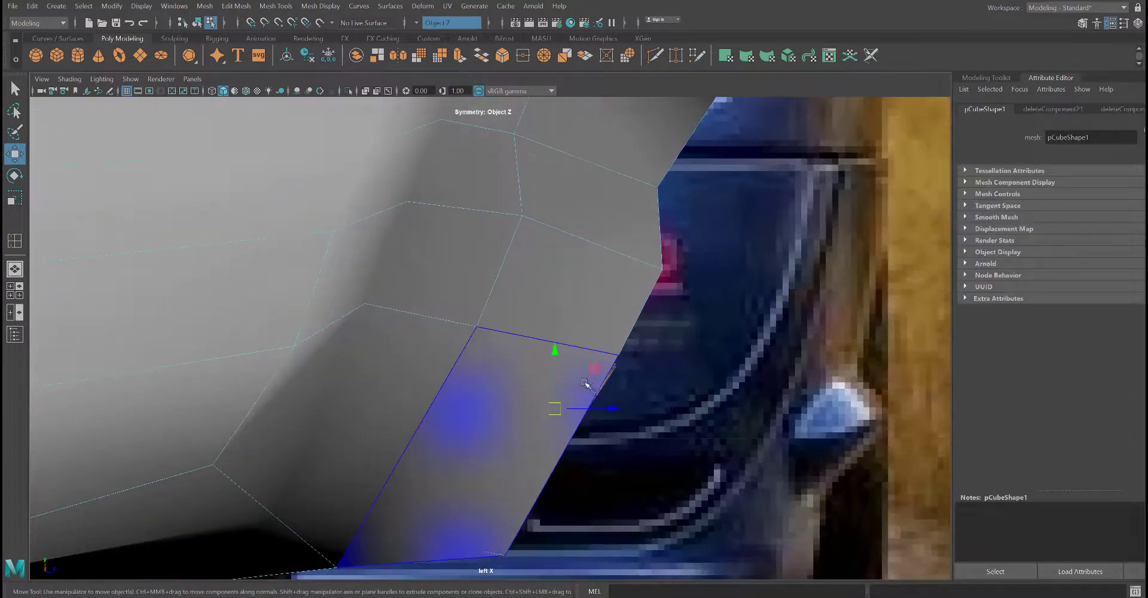
left_click(688, 402)
scroll(688, 423, "down", 10)
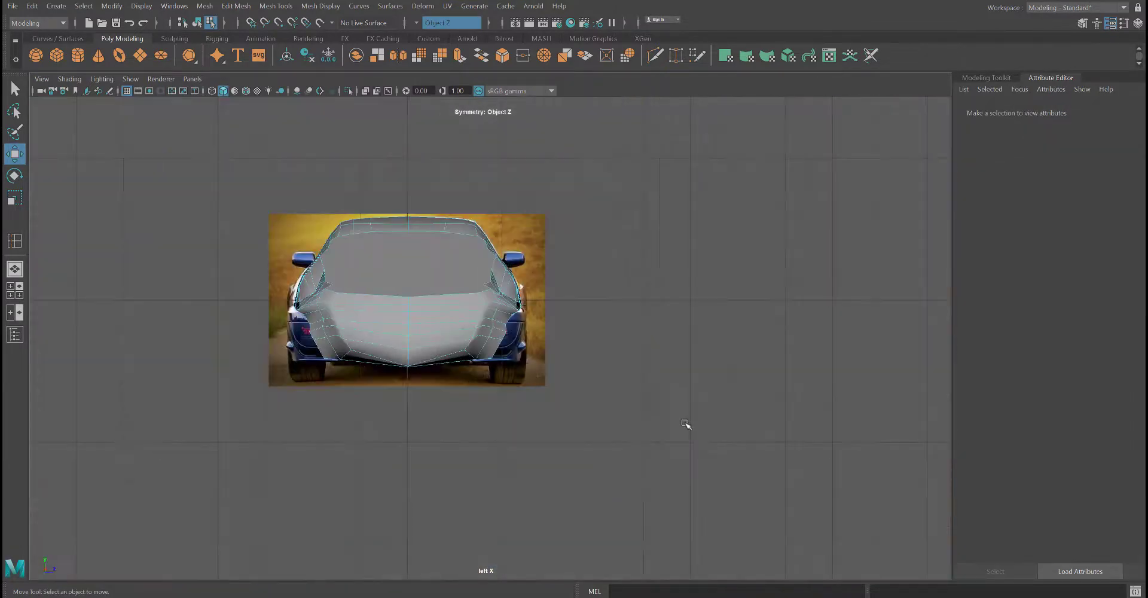
Step: Move the lower side vertices of the front bumper outward to the car's outer edge in the photo
scroll(687, 423, "up", 6)
scroll(501, 340, "up", 4)
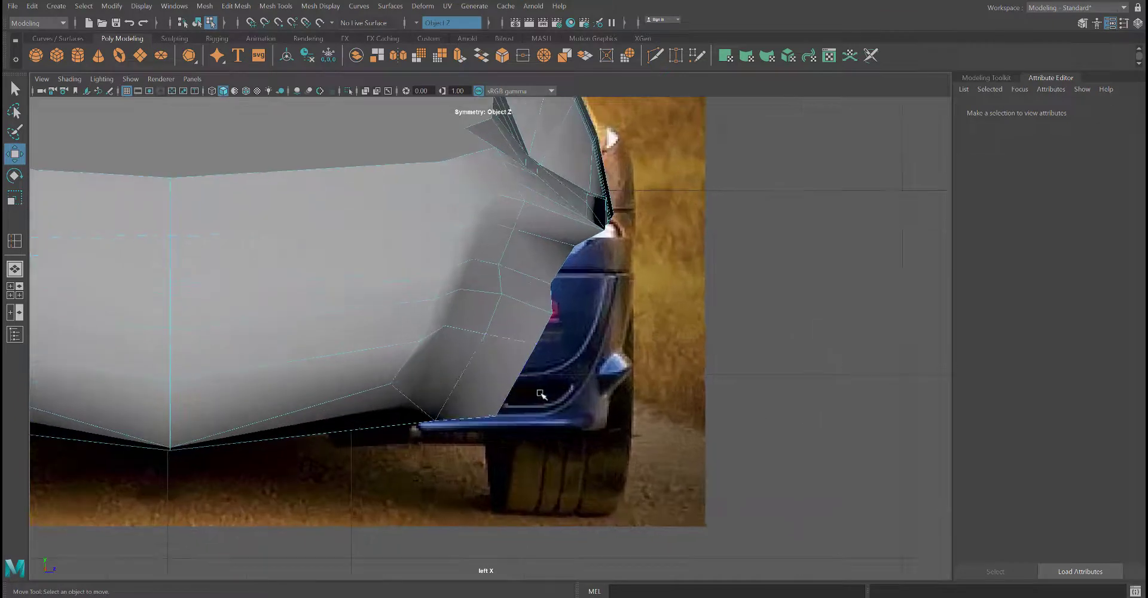
right_click_drag(494, 280, 437, 281)
left_click_drag(493, 333, 493, 333)
left_click_drag(519, 378, 598, 386)
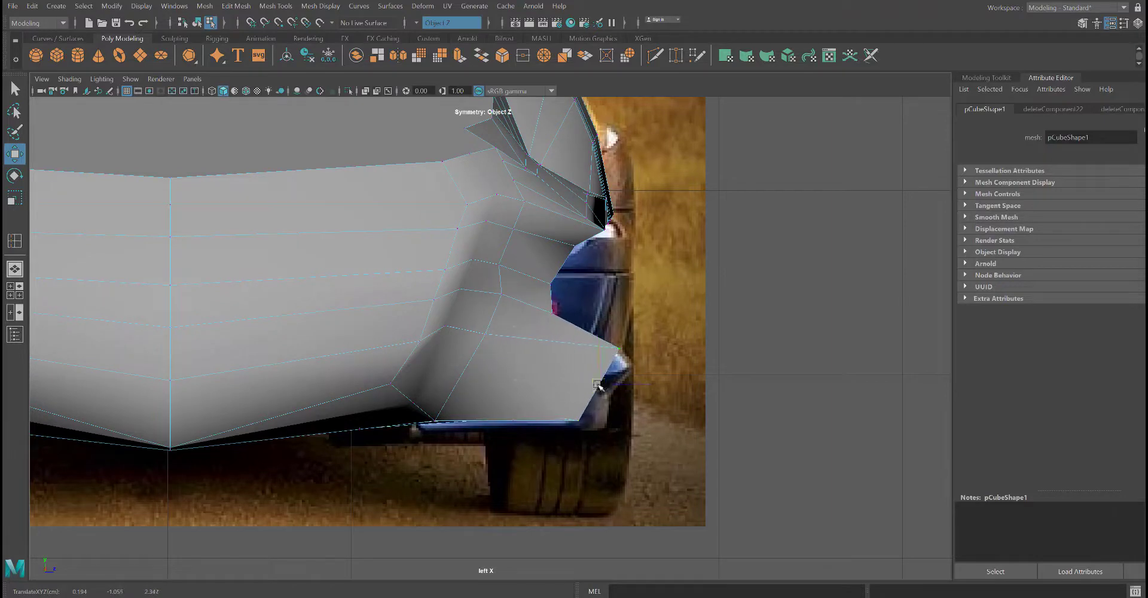
Step: Move the middle and upper side vertices of the front bumper outward to follow the fender outline in the photo
left_click(623, 304)
left_click_drag(527, 311, 526, 312)
left_click_drag(547, 257, 629, 294)
scroll(608, 227, "up", 4)
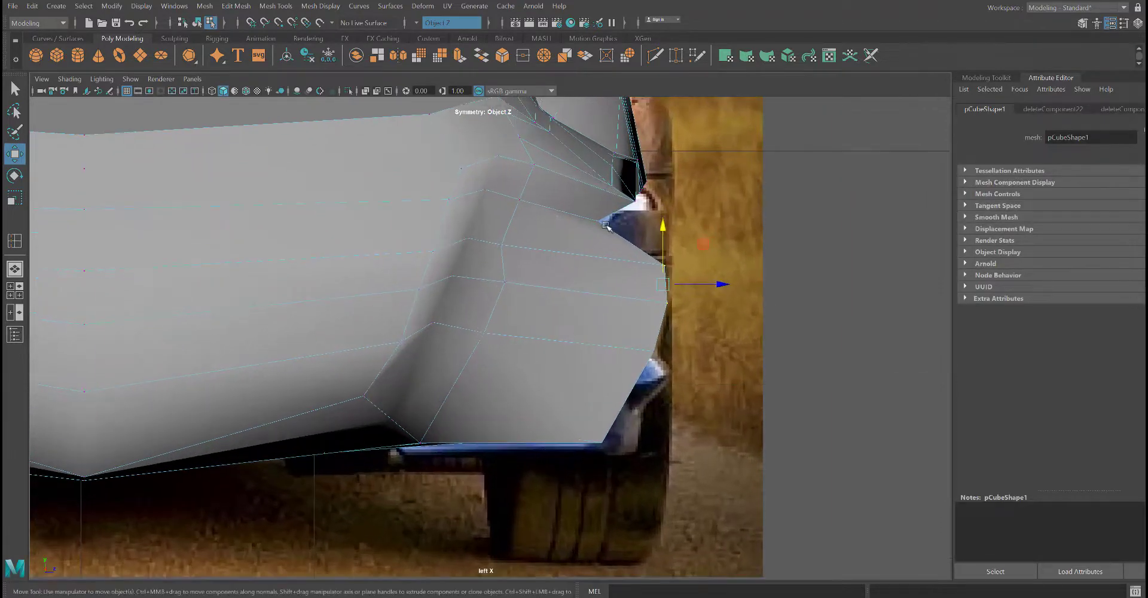
middle_click_drag(621, 212, 535, 330, "alt")
scroll(540, 321, "up", 4)
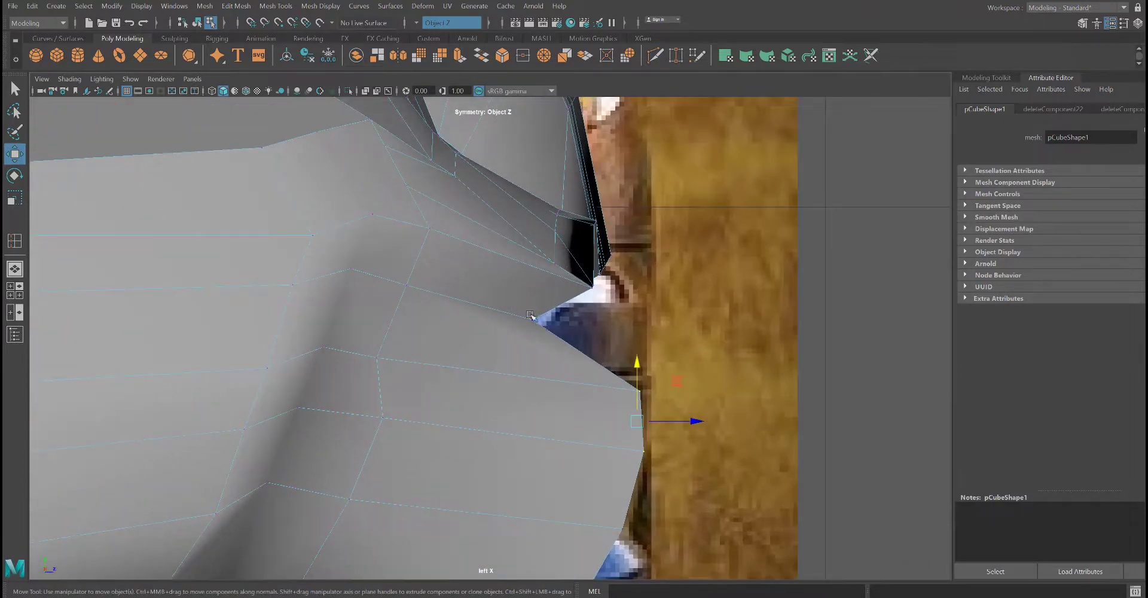
left_click_drag(537, 323, 615, 317)
left_click(662, 311)
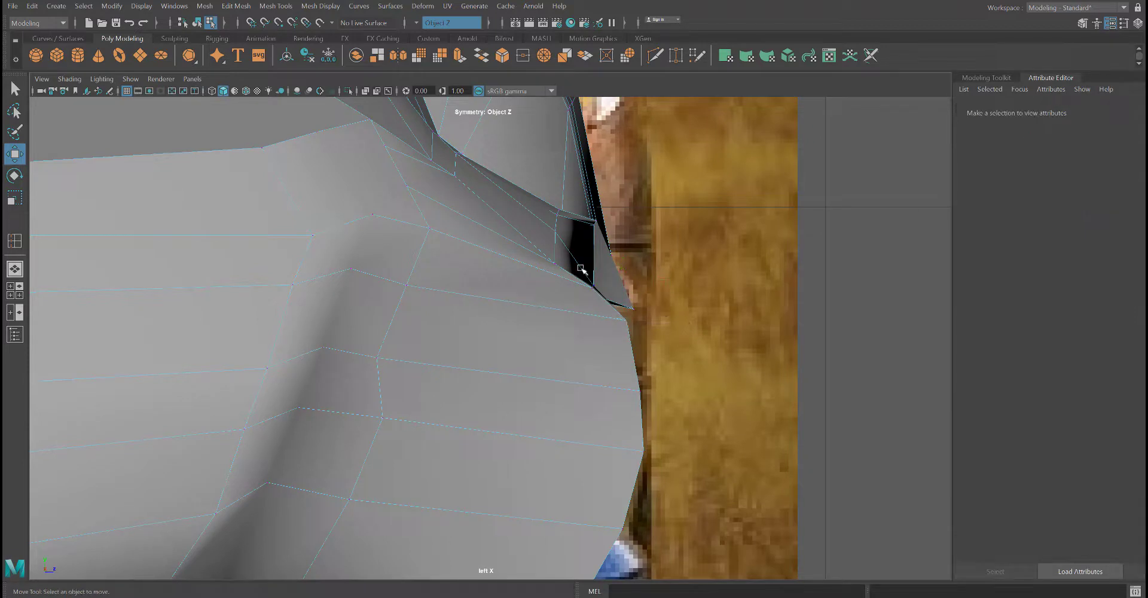
Step: Delete the side faces projecting behind the fender and below the side window
right_click_drag(581, 269, 578, 298)
left_click(625, 283)
left_click(621, 289)
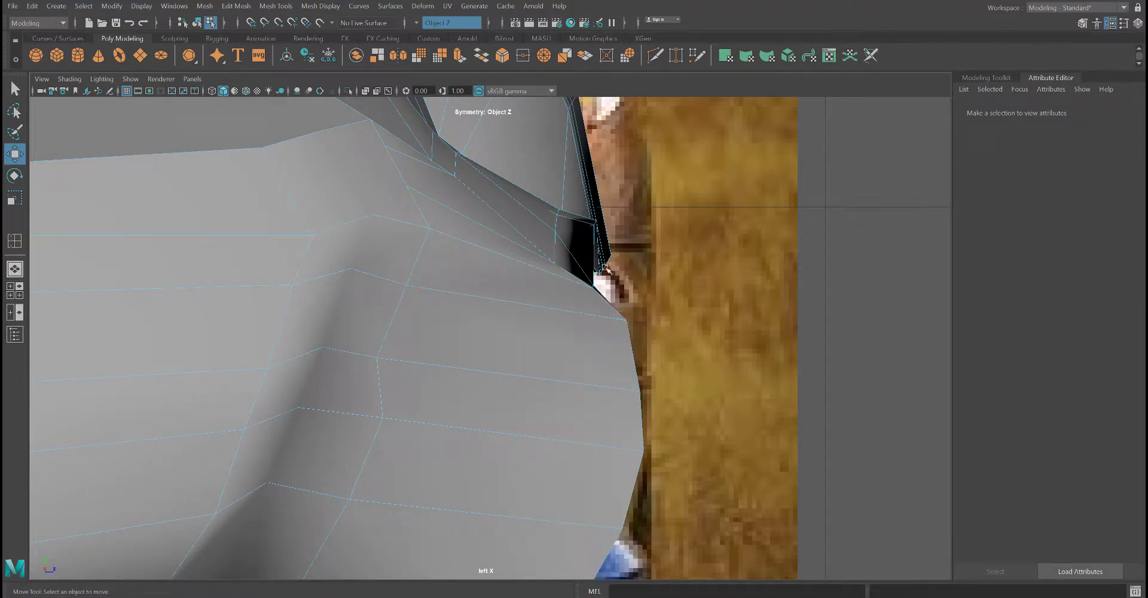
left_click_drag(596, 238, 597, 239)
key("Delete")
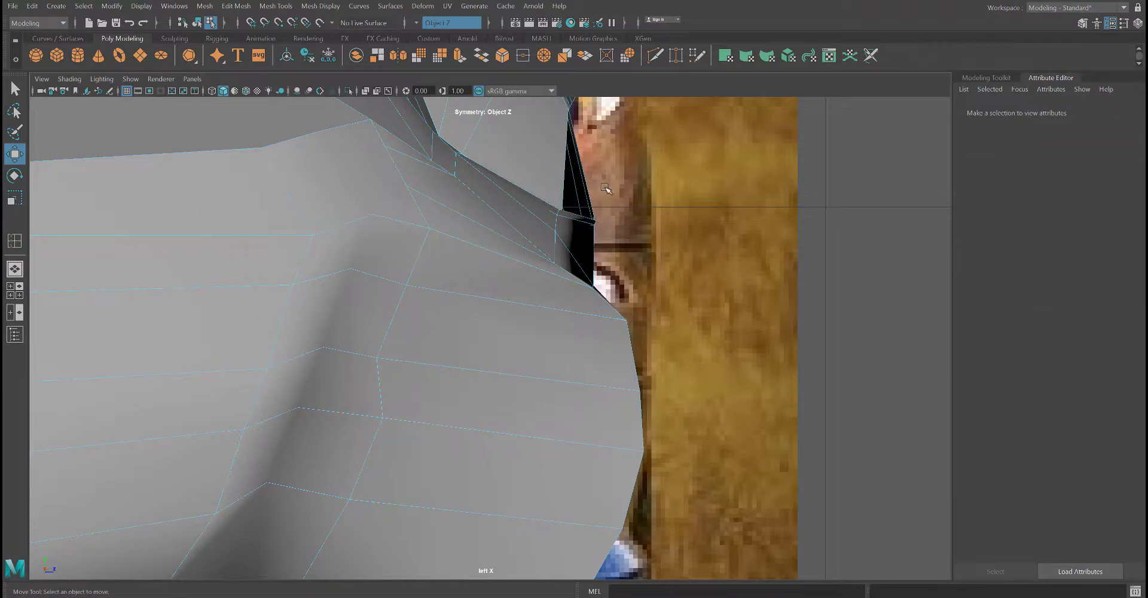
Step: Move the inner bottom vertex of the bumper corner slightly down onto the bumper's lower edge in the photo
scroll(605, 254, "down", 10)
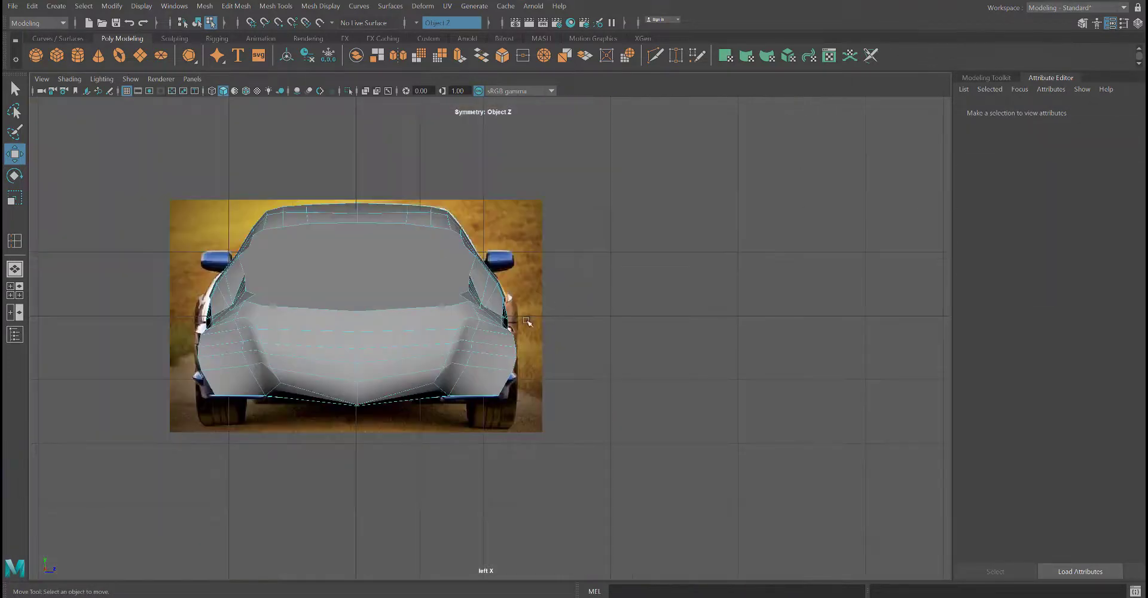
scroll(421, 498, "up", 10)
scroll(399, 506, "up", 2)
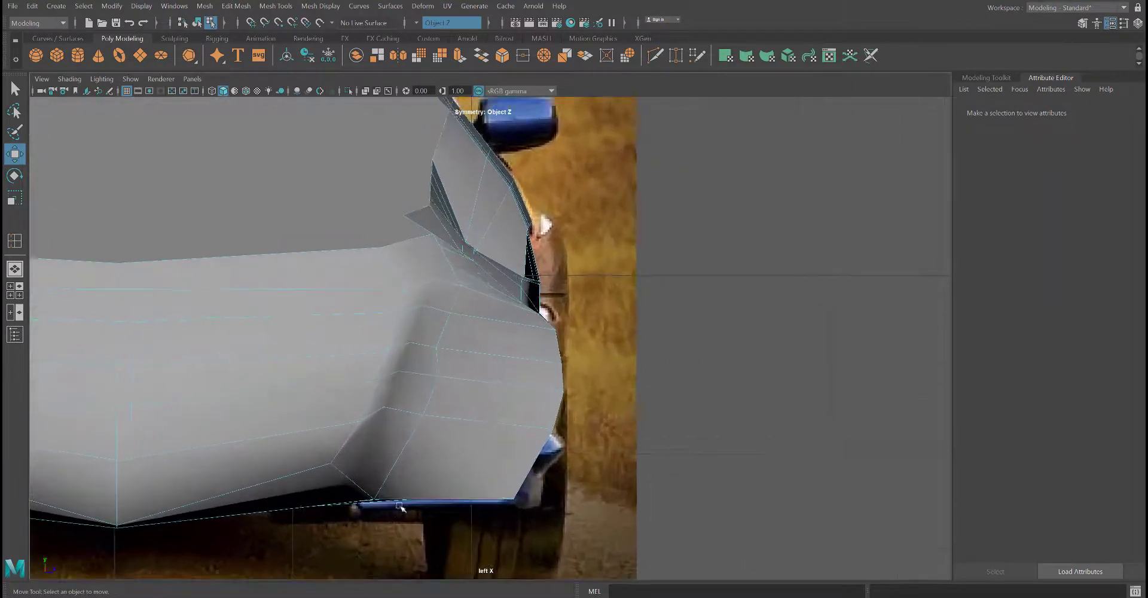
left_click(354, 492)
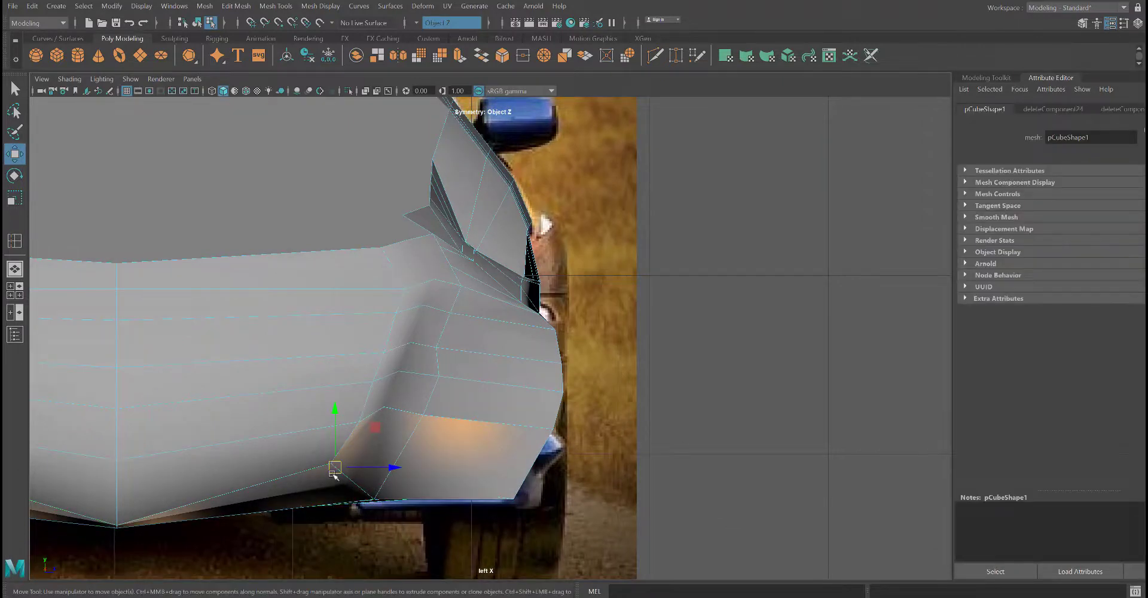
right_click(383, 458)
left_click(308, 280)
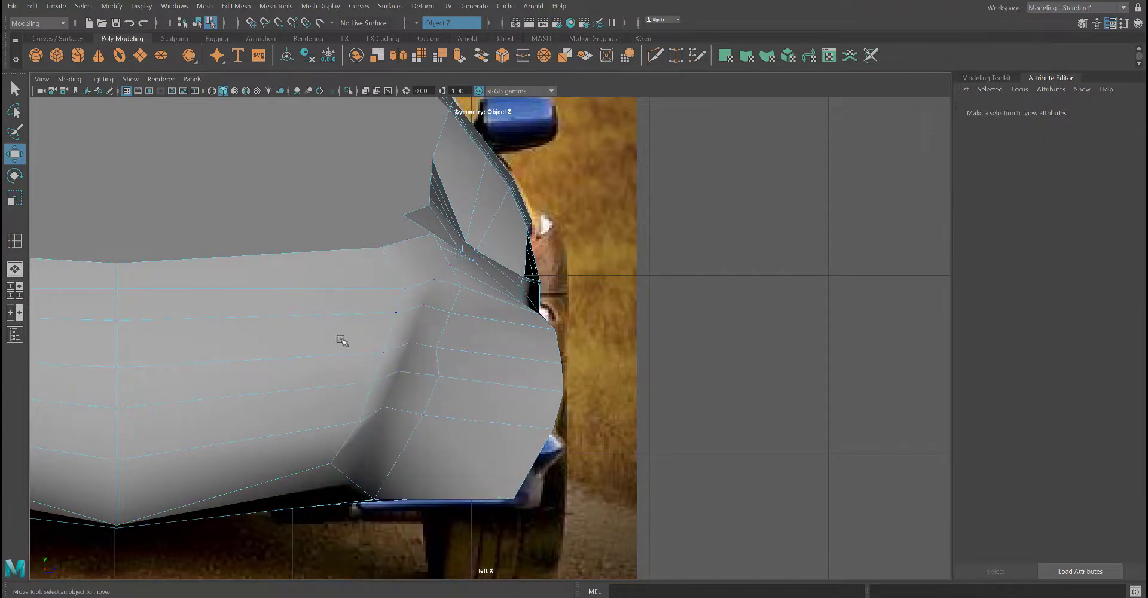
left_click(365, 499)
left_click_drag(373, 499, 376, 502)
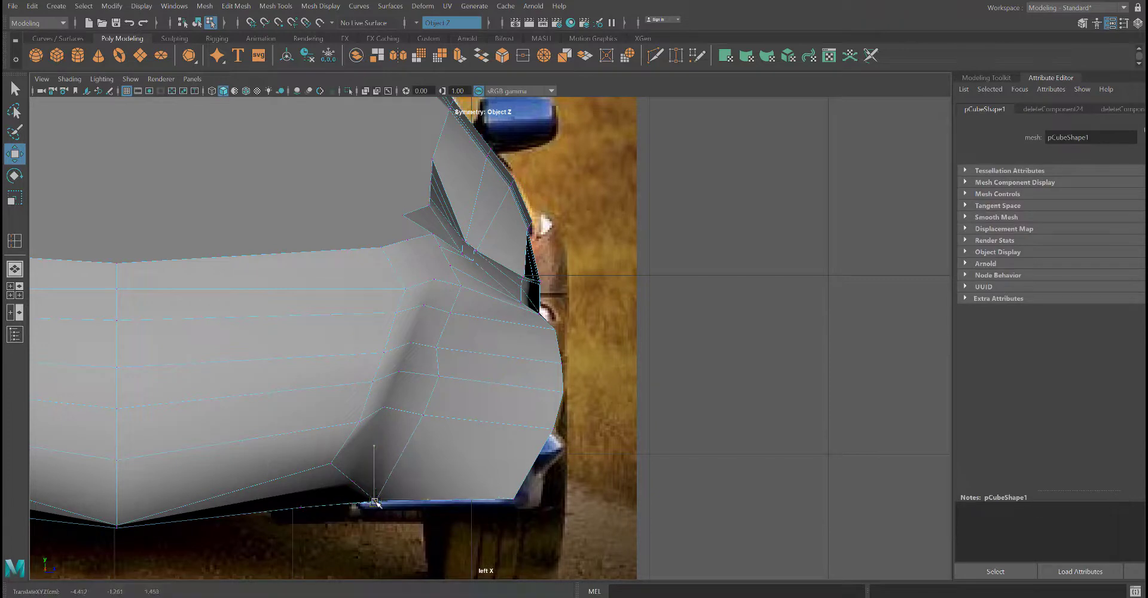
Step: Try to fill the open holes in the car body mesh with Fill Hole
scroll(371, 508, "down", 5)
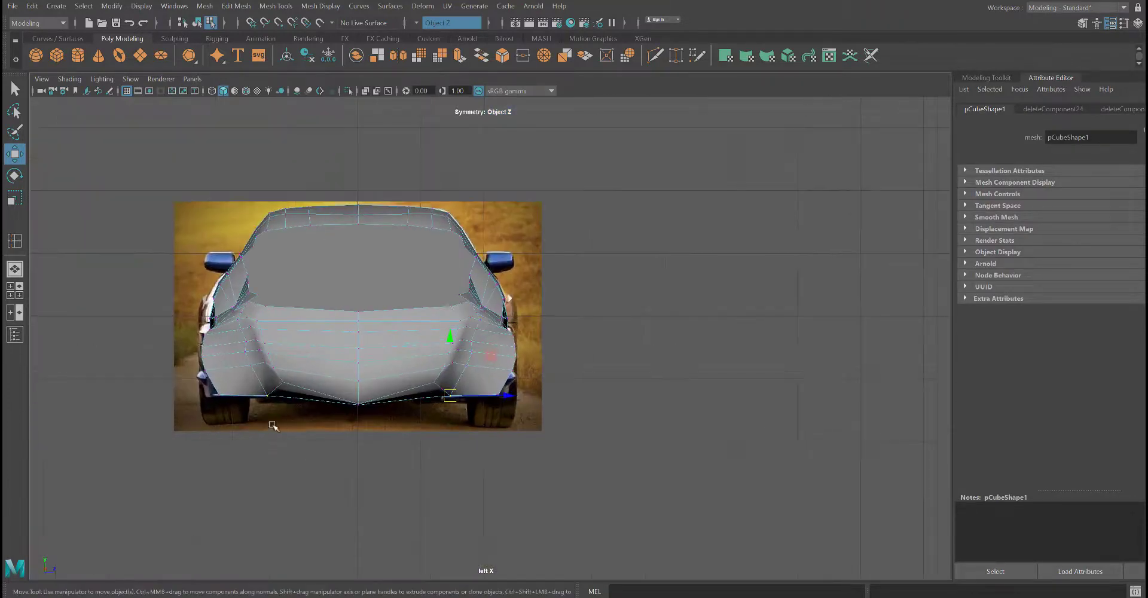
middle_click_drag(217, 417, 302, 449, "alt")
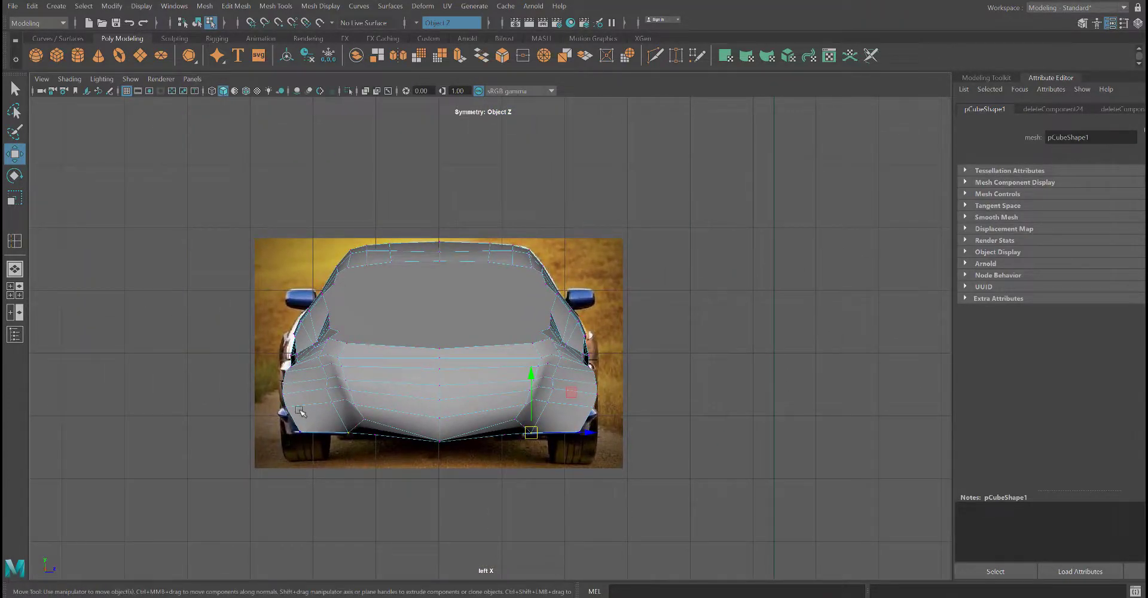
key("space")
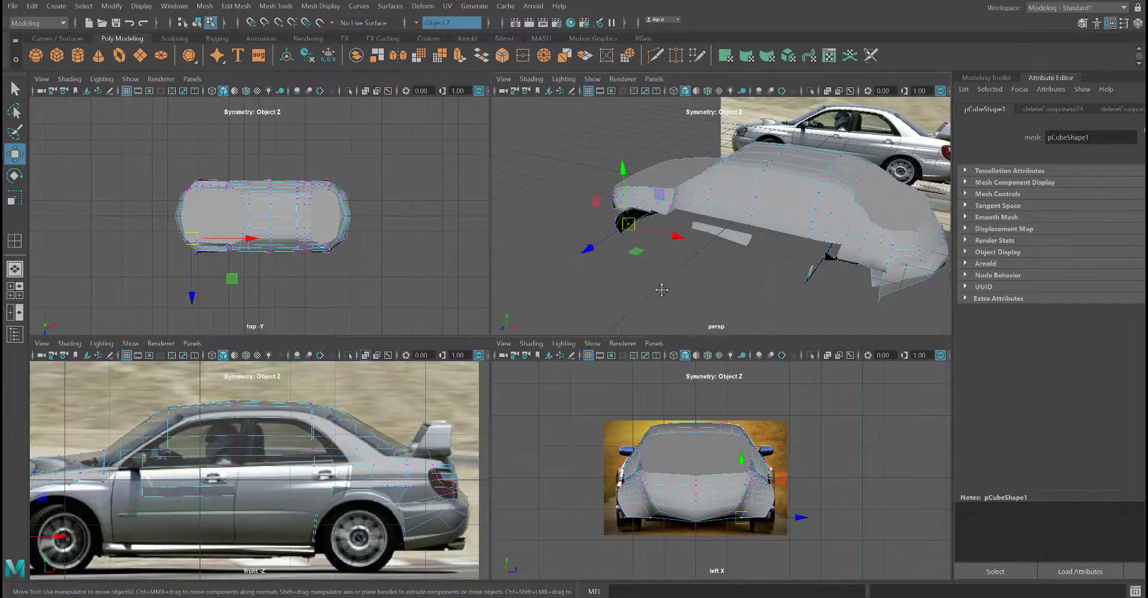
left_click_drag(661, 257, 693, 253, "alt")
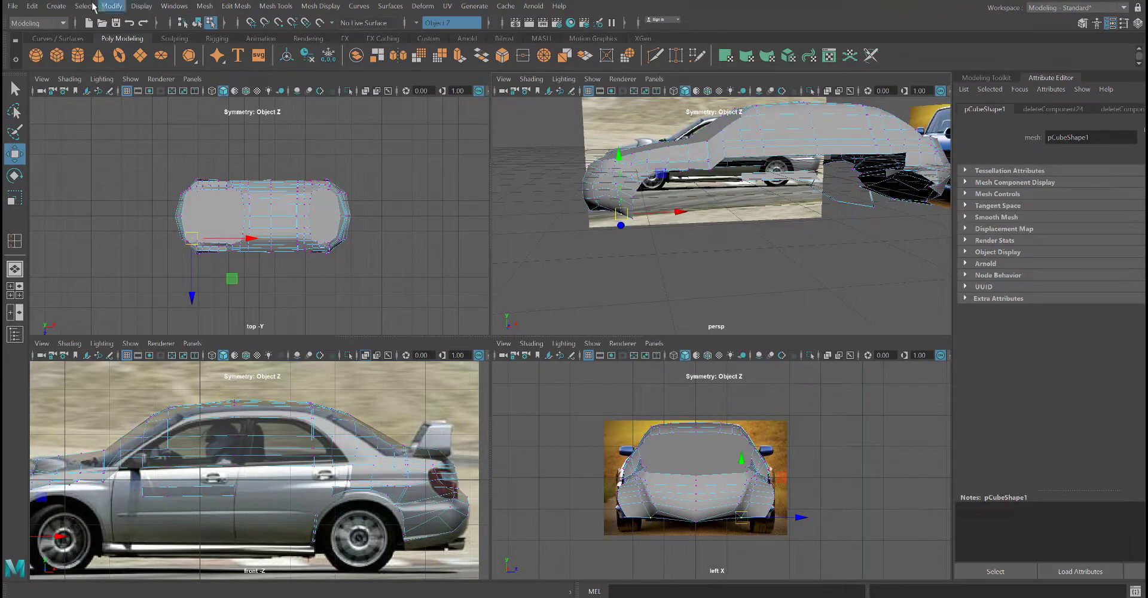
left_click(178, 7)
mouse_move(218, 8)
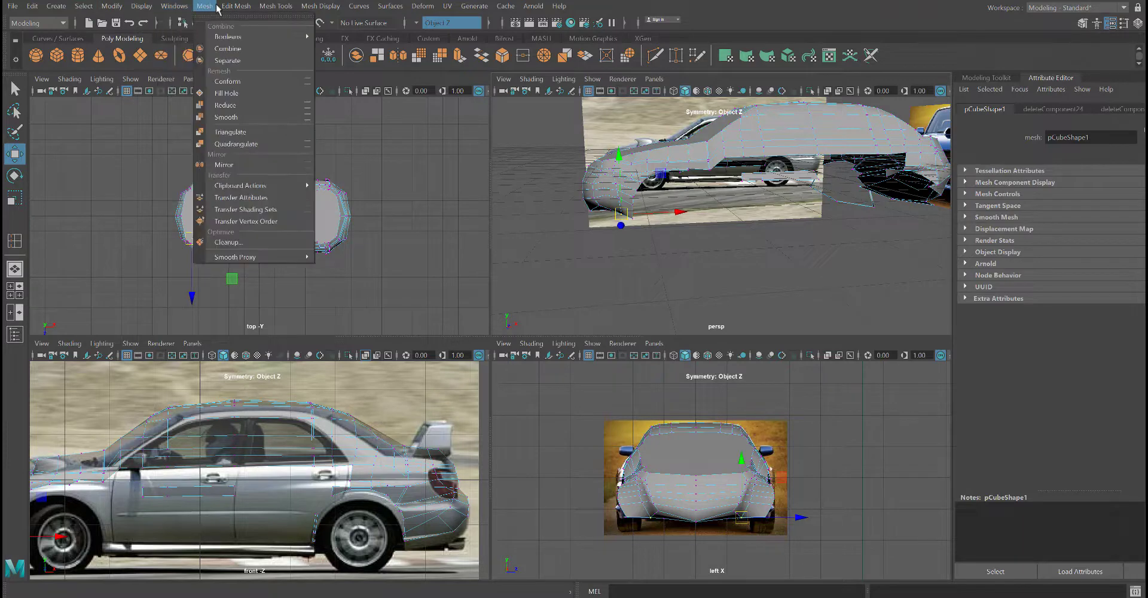
right_click(770, 156)
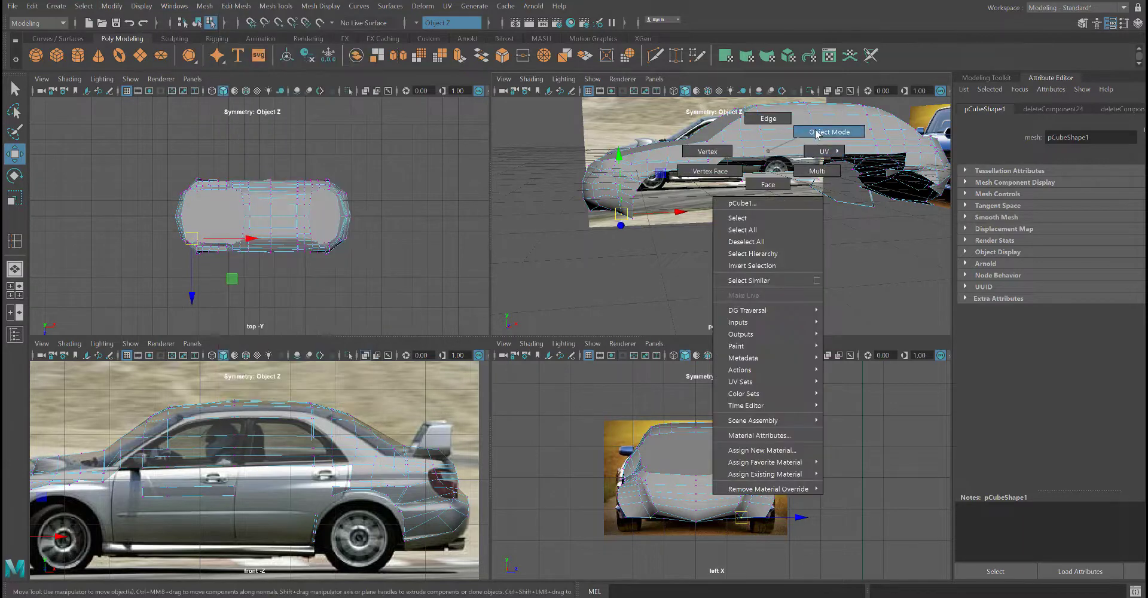
left_click(816, 133)
left_click(202, 5)
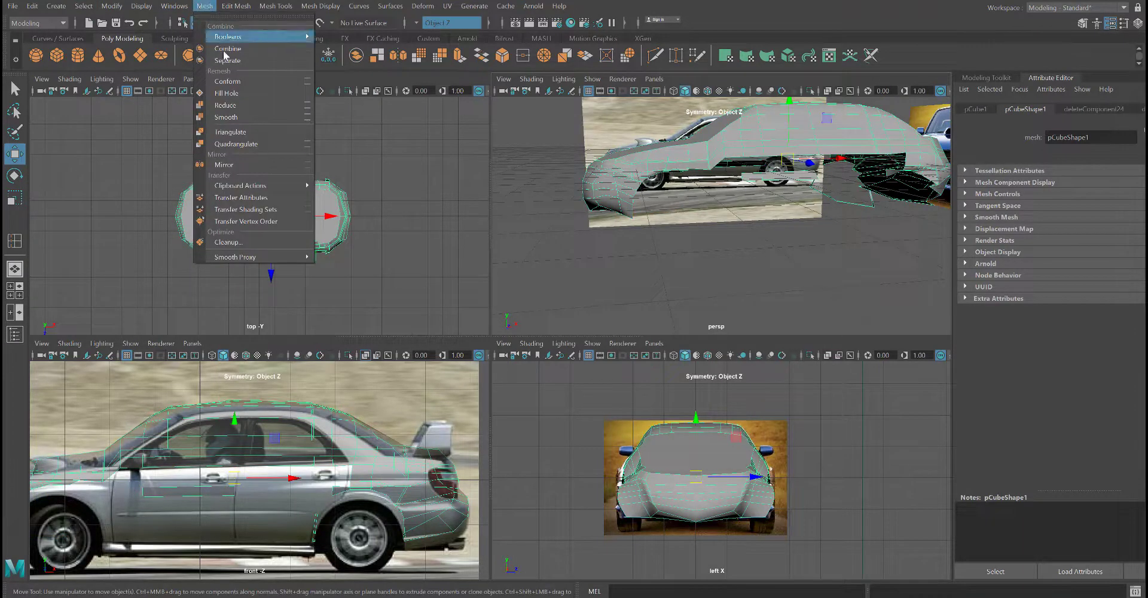
left_click(219, 93)
left_click_drag(771, 203, 619, 206, "alt")
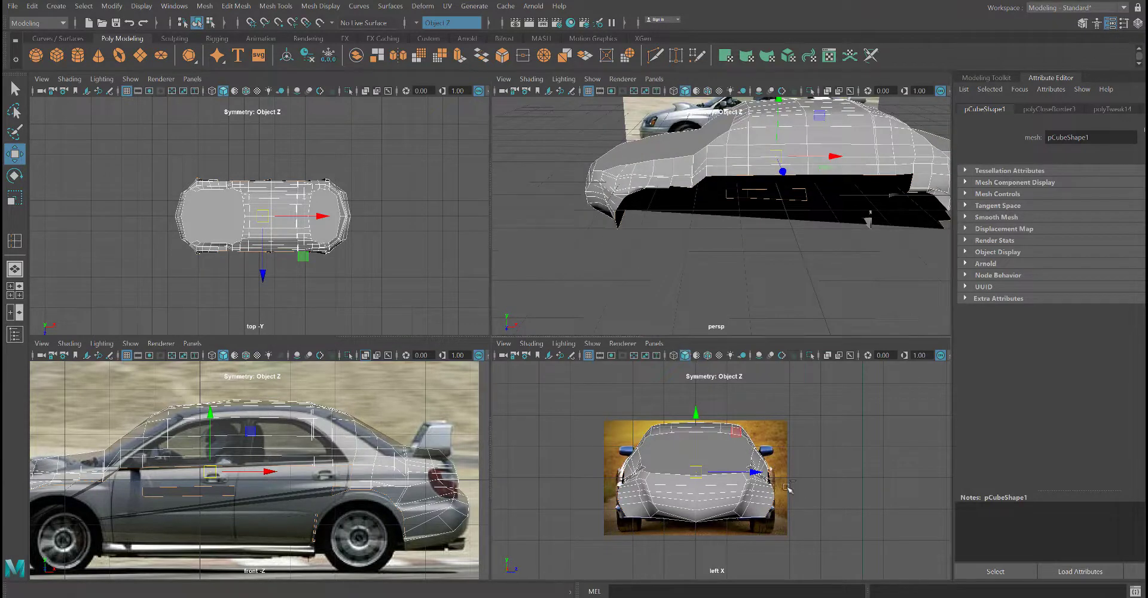
key("Delete")
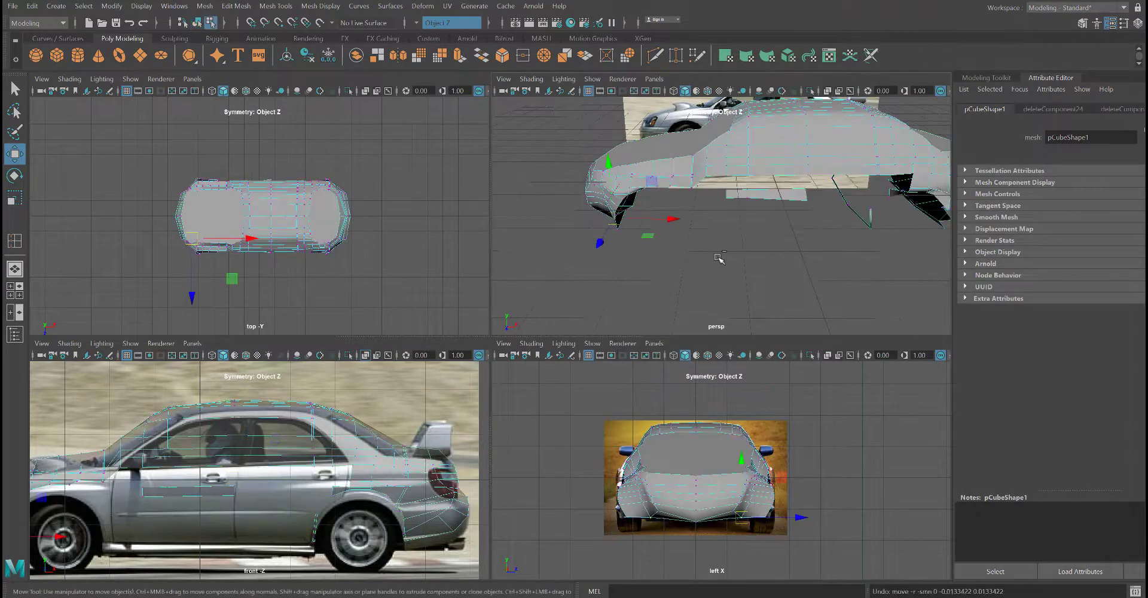
Step: Undo the recent edits back to before the lower side faces of the car body were deleted
key("F9")
key("ctrl+z")
key("ctrl+z")
key("ctrl+z")
key("ctrl+z")
key("ctrl+z")
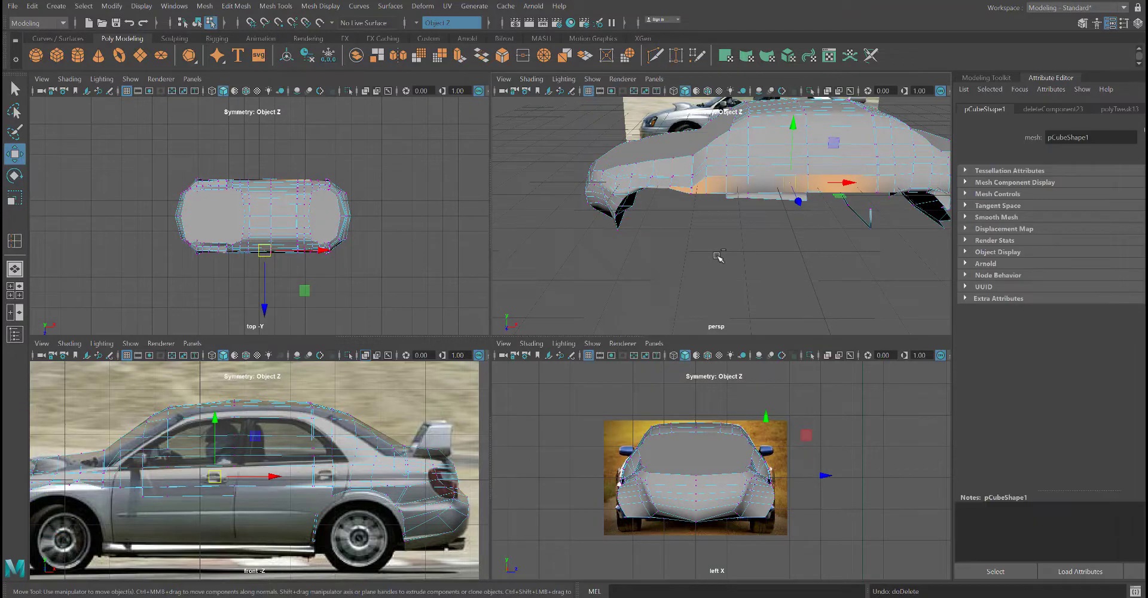
key("ctrl+z")
key("ctrl+z")
key("ctrl+z")
key("ctrl+z")
key("ctrl+z")
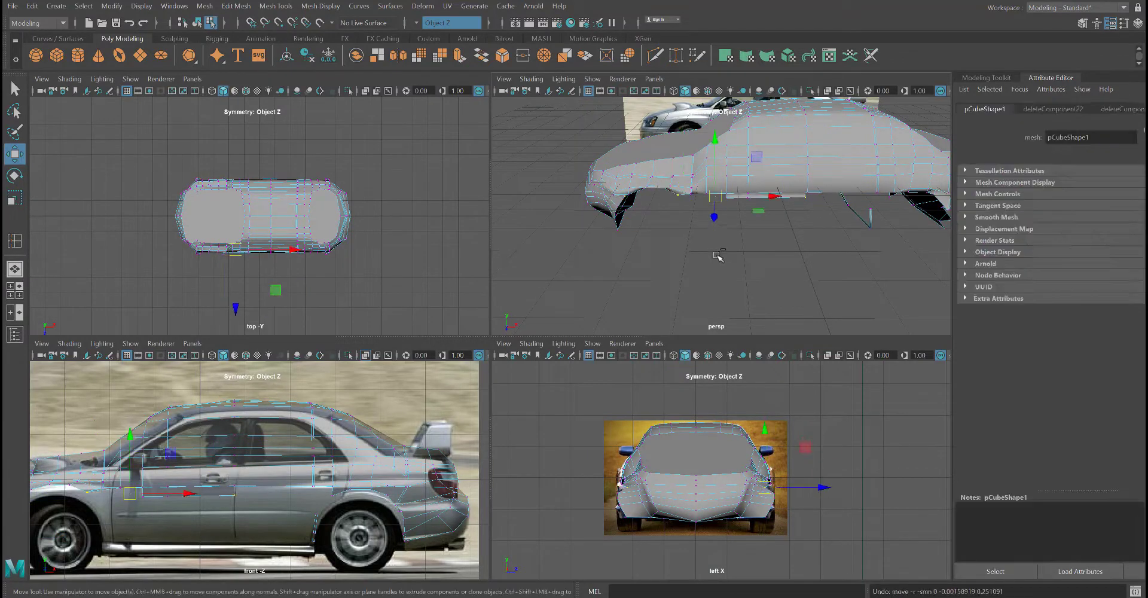
key("ctrl+z")
key("ctrl+z")
key("ctrl+z")
key("ctrl+z")
key("ctrl+z")
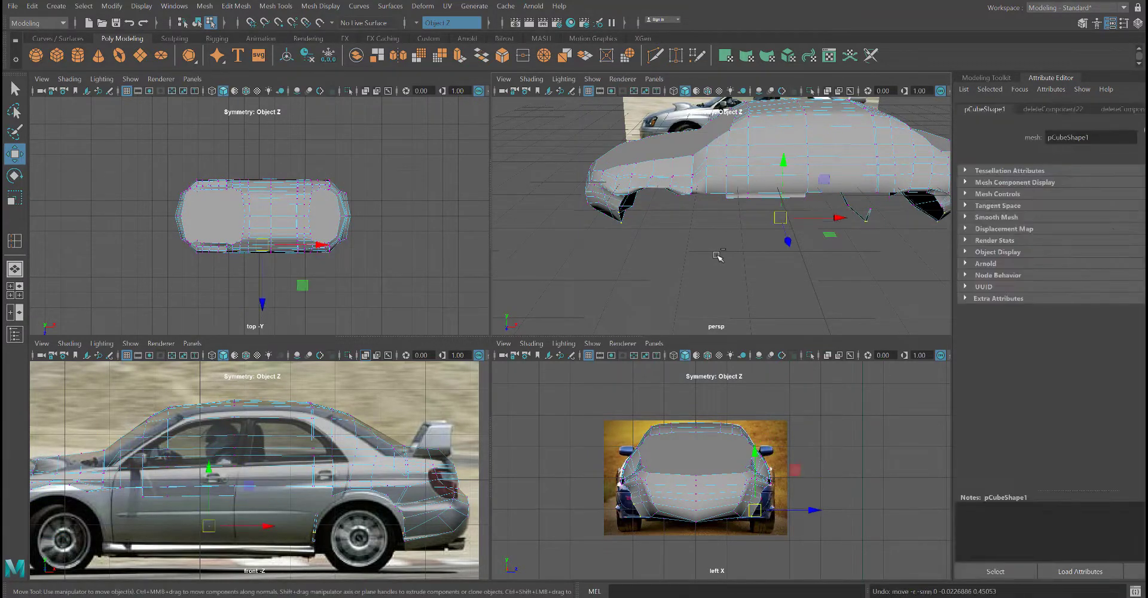
key("ctrl+z")
key("ctrl+z")
key("ctrl+z")
key("ctrl+z")
key("ctrl+z")
key("ctrl+z")
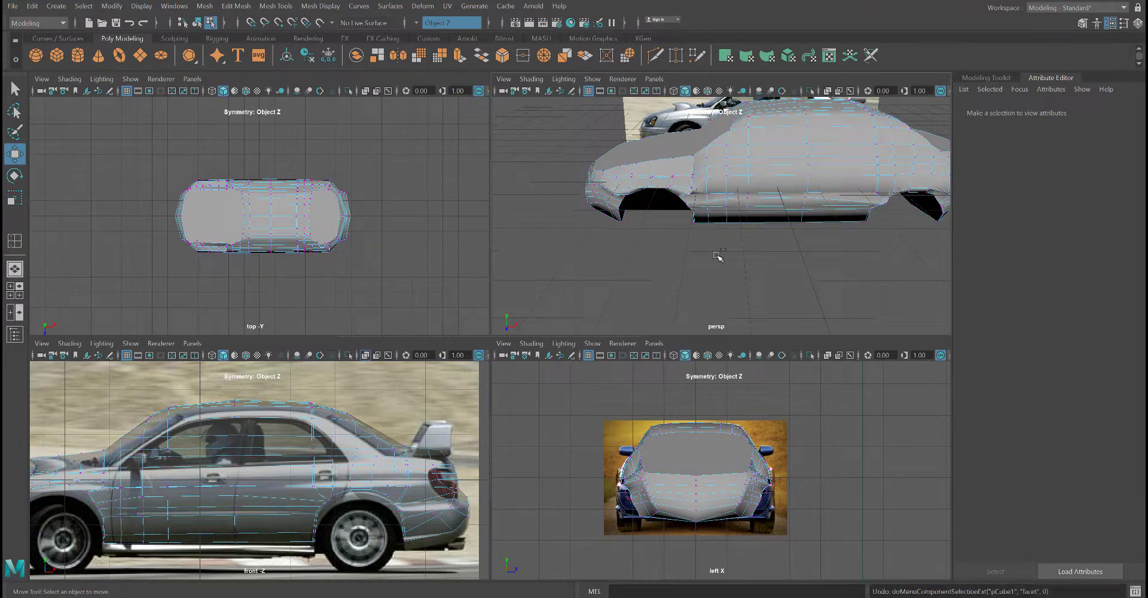
Step: Move the lower side vertices of the front bumper corner outward again toward the car's outer edge in the front photo
left_click_drag(716, 268, 749, 290, "alt")
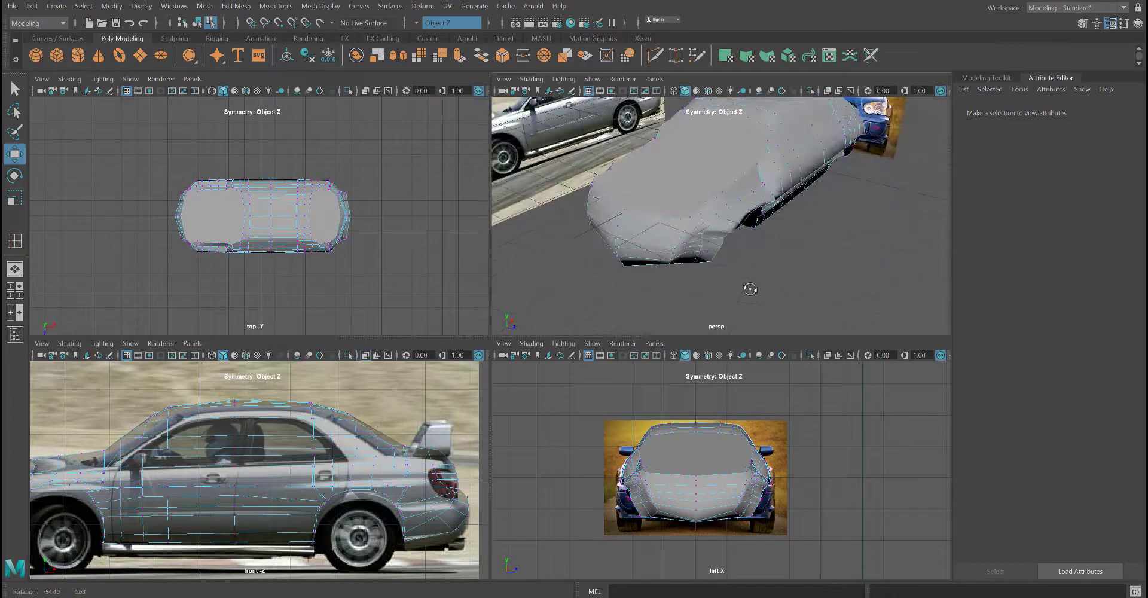
scroll(758, 526, "up", 3)
scroll(777, 552, "up", 3)
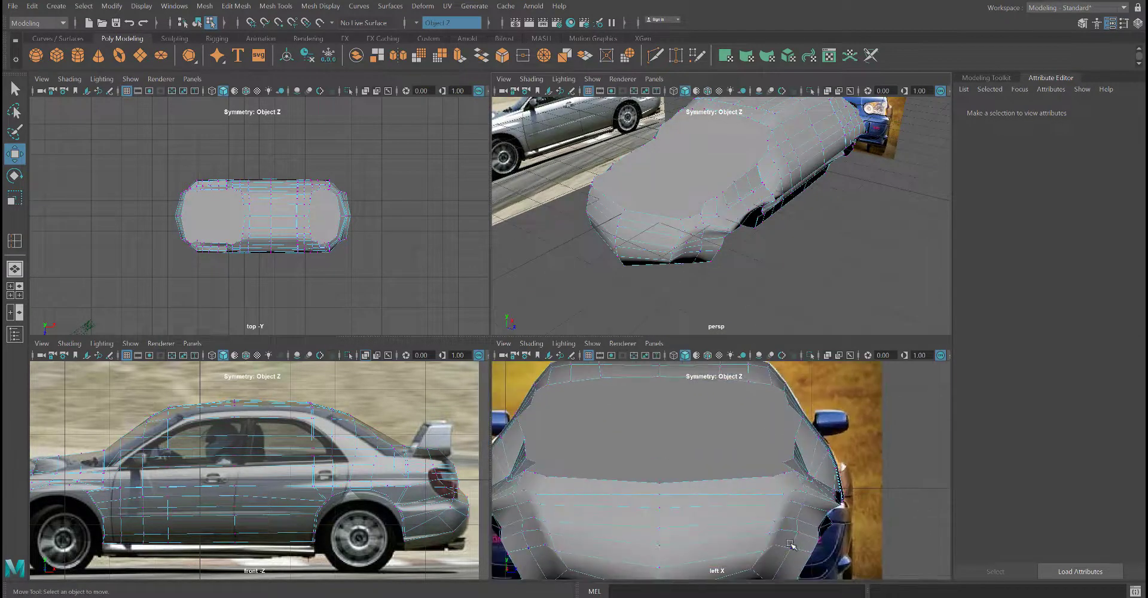
scroll(808, 542, "up", 5)
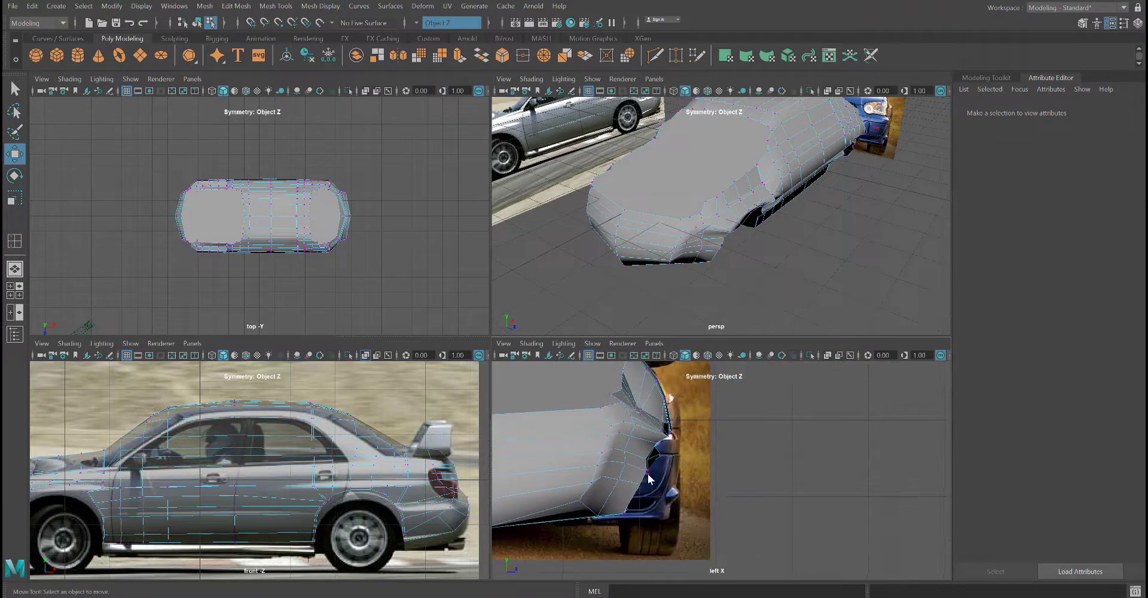
key("space")
scroll(672, 440, "up", 5)
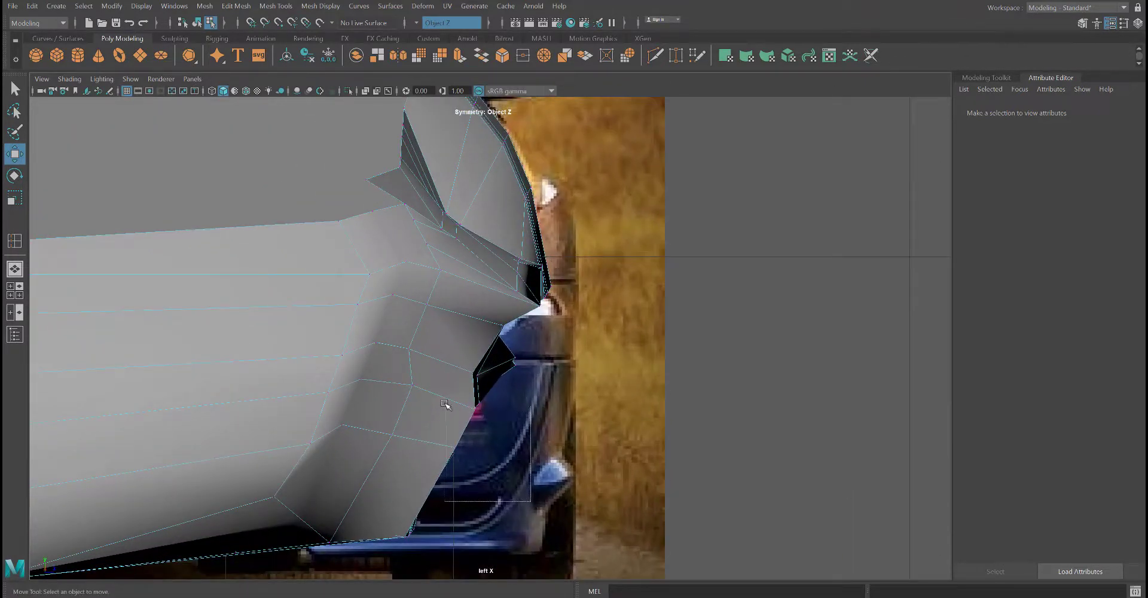
left_click_drag(442, 398, 536, 443)
left_click_drag(558, 538, 513, 527)
left_click(658, 444)
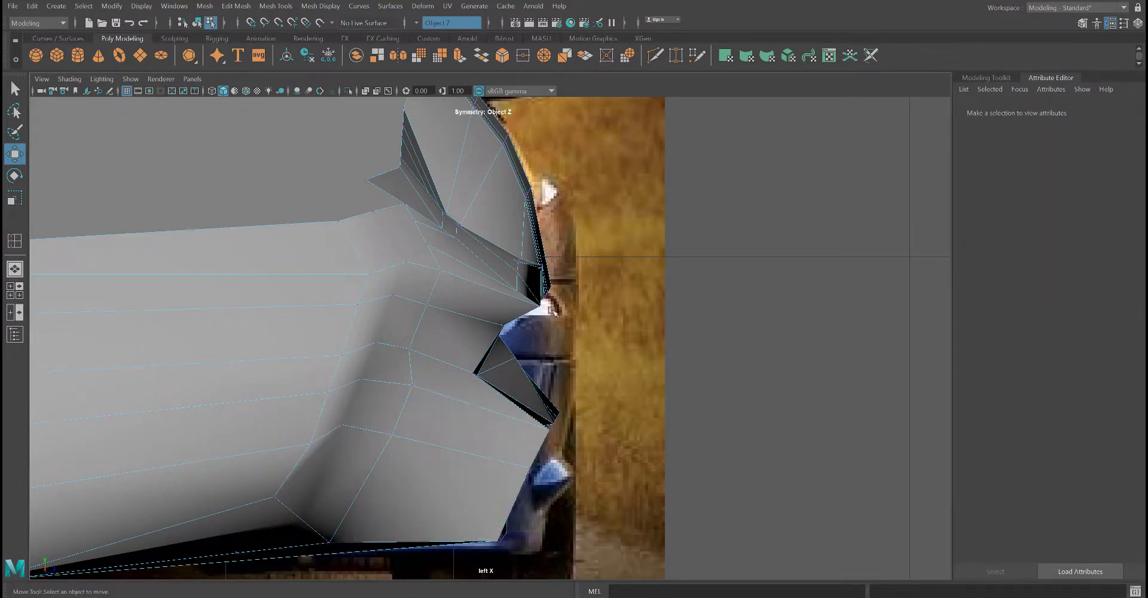
Step: Move the middle and upper side vertices of the front bumper outward to close the notch and follow the fender outline
left_click_drag(527, 383, 529, 385)
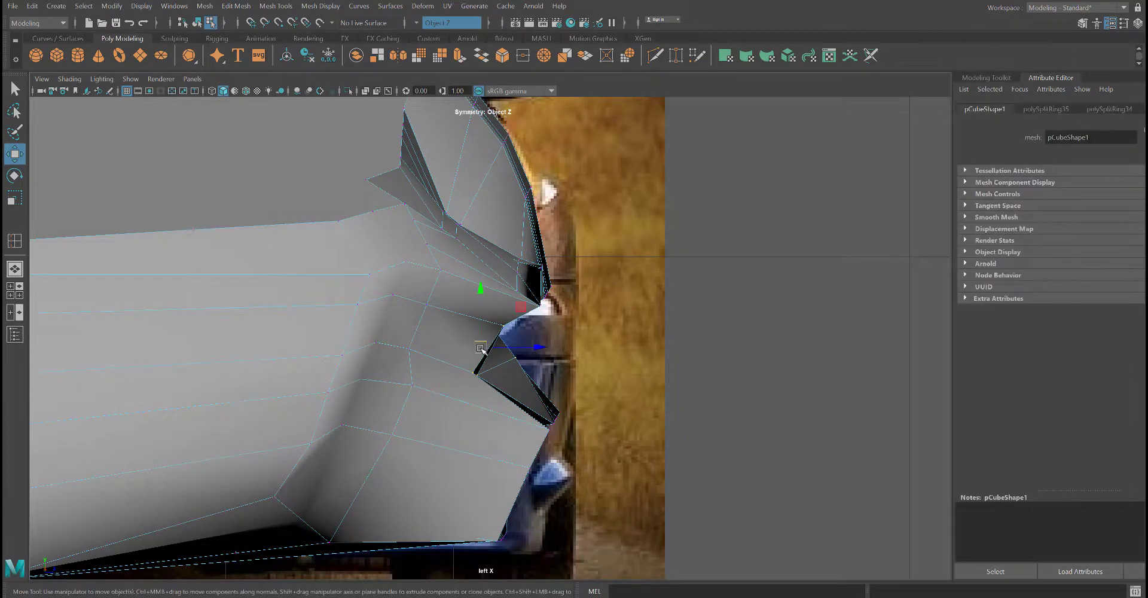
left_click_drag(480, 346, 534, 348)
left_click(591, 402)
scroll(578, 405, "up", 5)
scroll(580, 433, "up", 3)
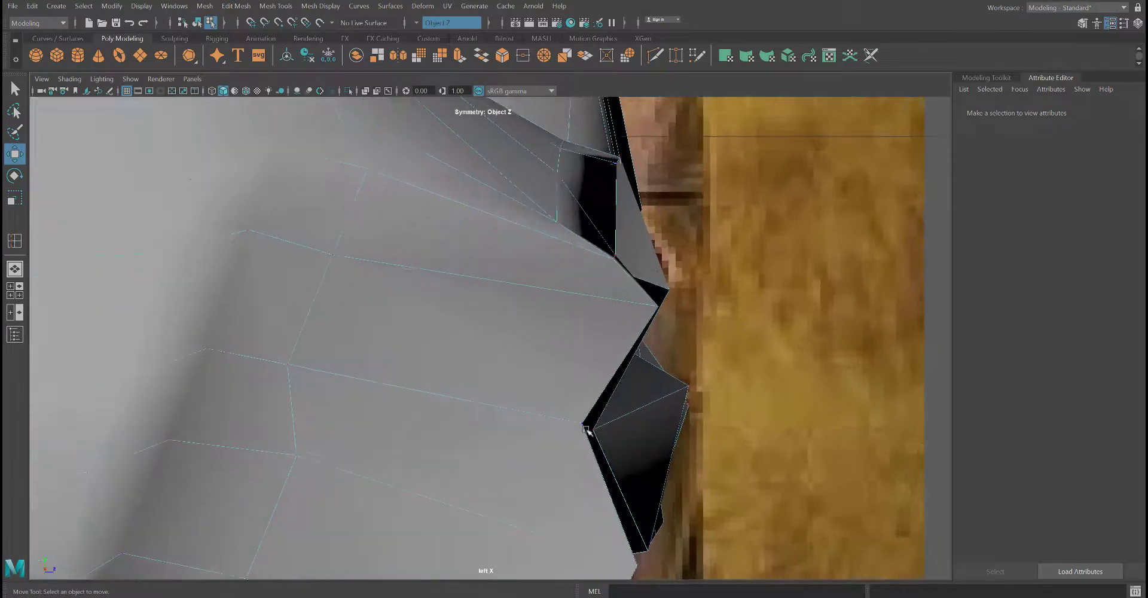
left_click_drag(639, 457, 640, 457)
left_click_drag(588, 426, 678, 396)
left_click(692, 446)
left_click(691, 393)
Step: Move the vertices protruding behind the bumper's side edge inward to line up with that edge
left_click(658, 519)
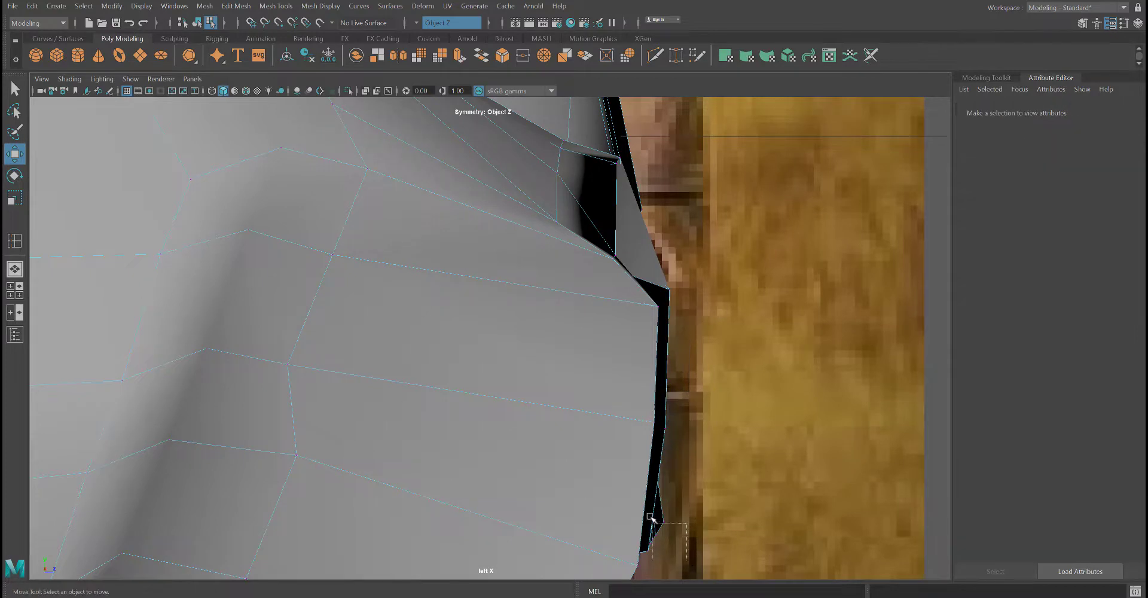
left_click(657, 536)
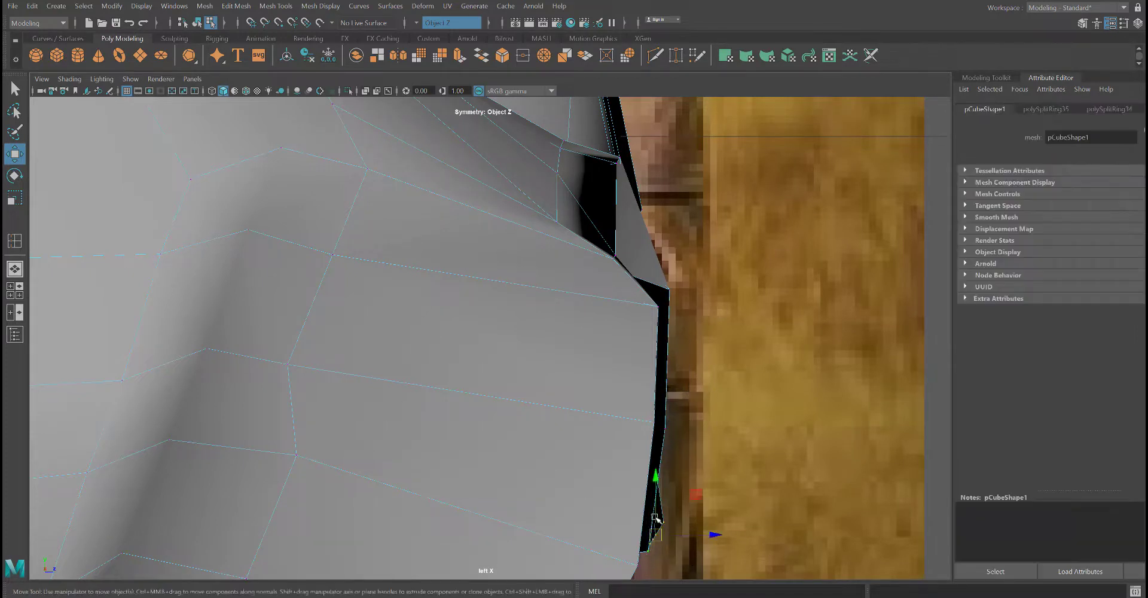
left_click(722, 463)
left_click(671, 417)
left_click_drag(664, 417, 650, 411)
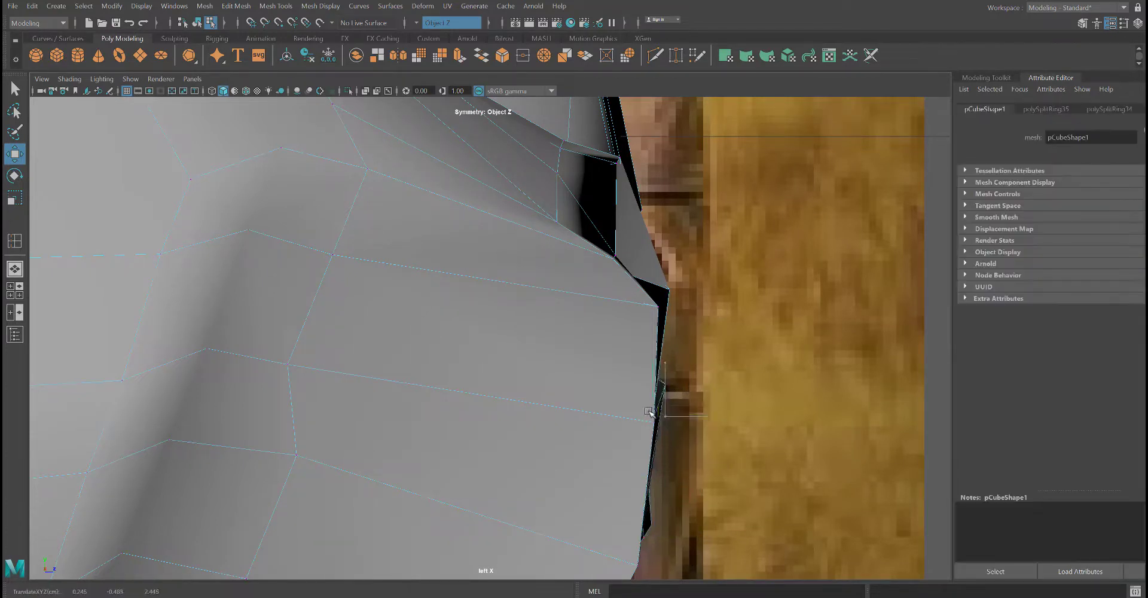
left_click(727, 300)
left_click_drag(672, 275, 580, 288)
key("space")
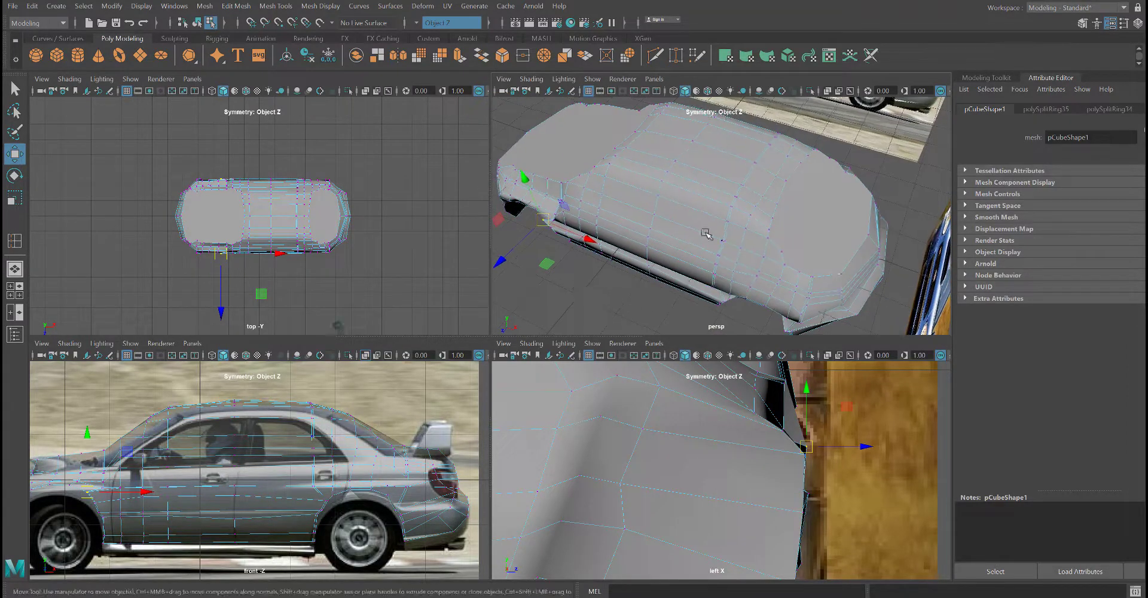
Step: Preview the car body smoothed and examine its shape from the front, side and rear
key("3")
mouse_move(665, 289)
left_mouse_down("alt")
mouse_move(646, 300)
mouse_move(663, 287)
left_mouse_up("alt")
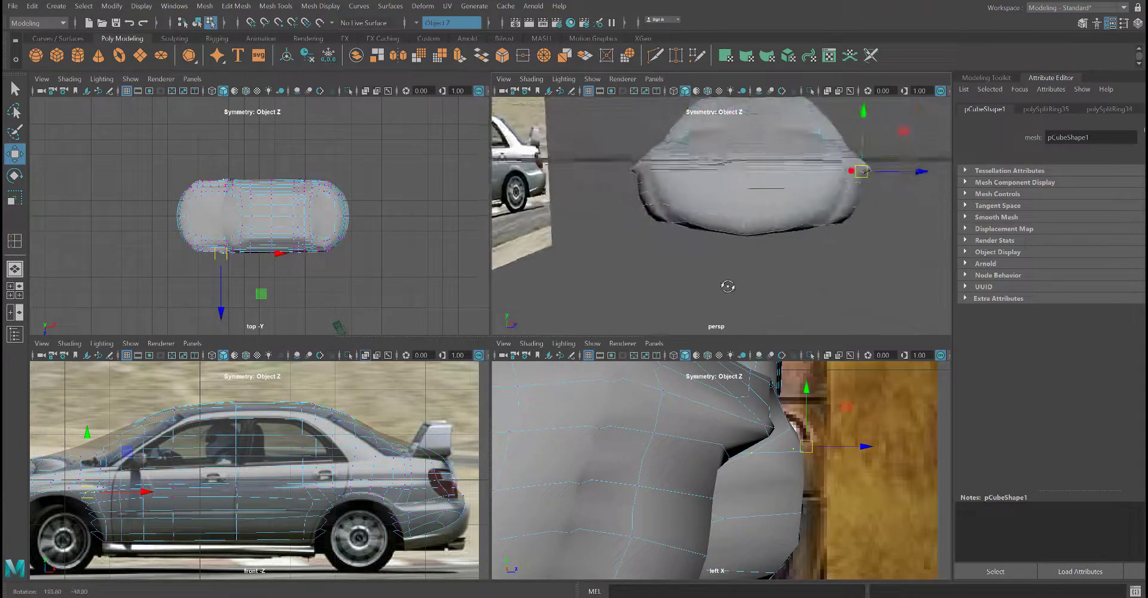
left_click_drag(731, 290, 647, 304, "alt")
middle_click_drag(684, 270, 719, 256, "alt")
left_click_drag(718, 265, 705, 265, "alt")
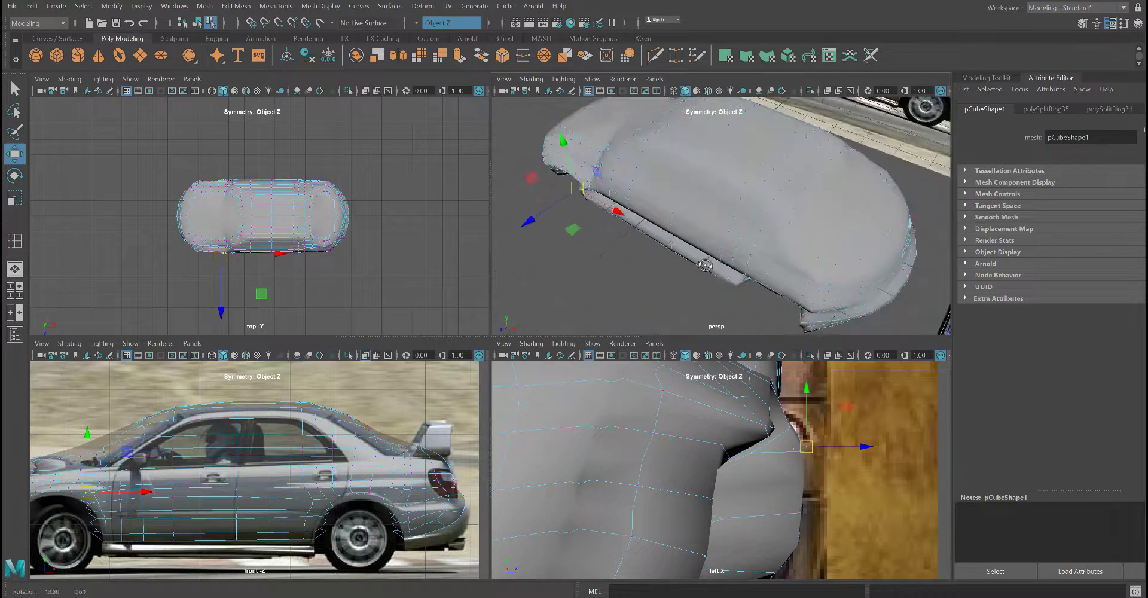
mouse_move(723, 285)
left_mouse_down("alt")
mouse_move(752, 292)
mouse_move(711, 290)
left_mouse_up("alt")
scroll(729, 290, "up", 3)
scroll(728, 292, "down", 3)
left_click(752, 291)
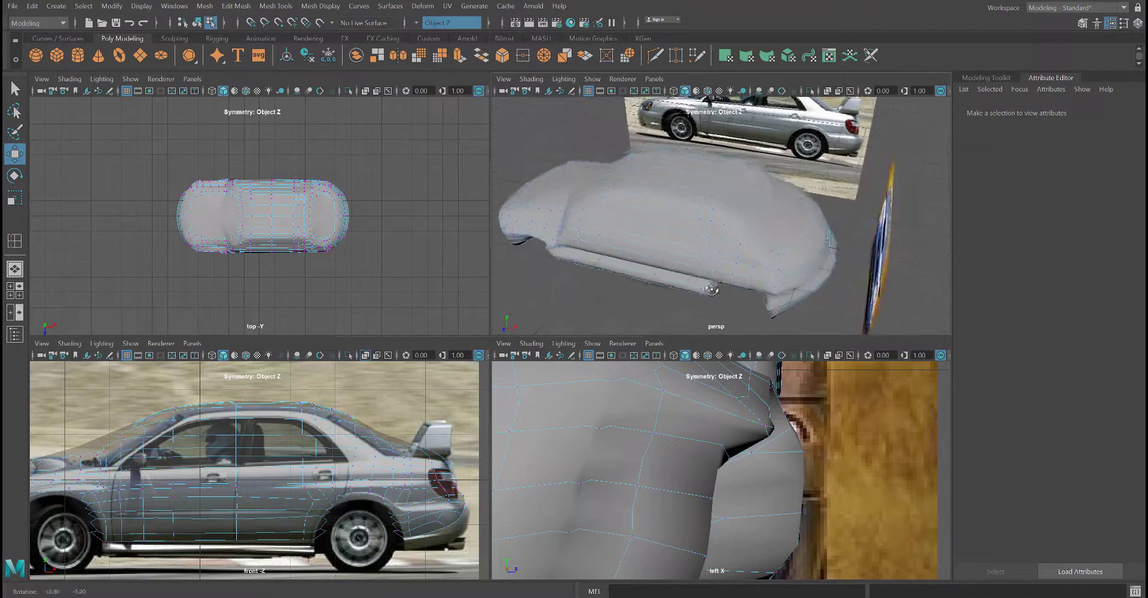